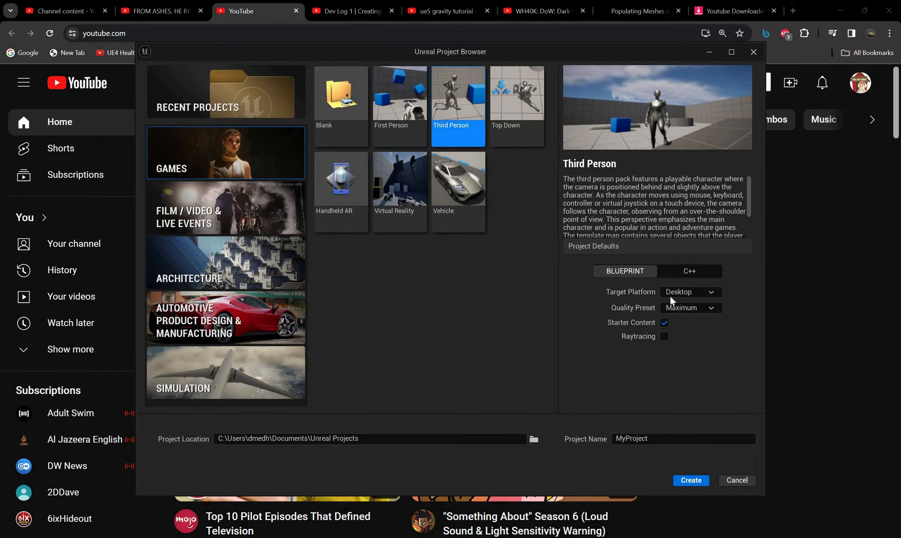
Create a C++ project from the Third Person template with the project name Killer7Clone
click(692, 272)
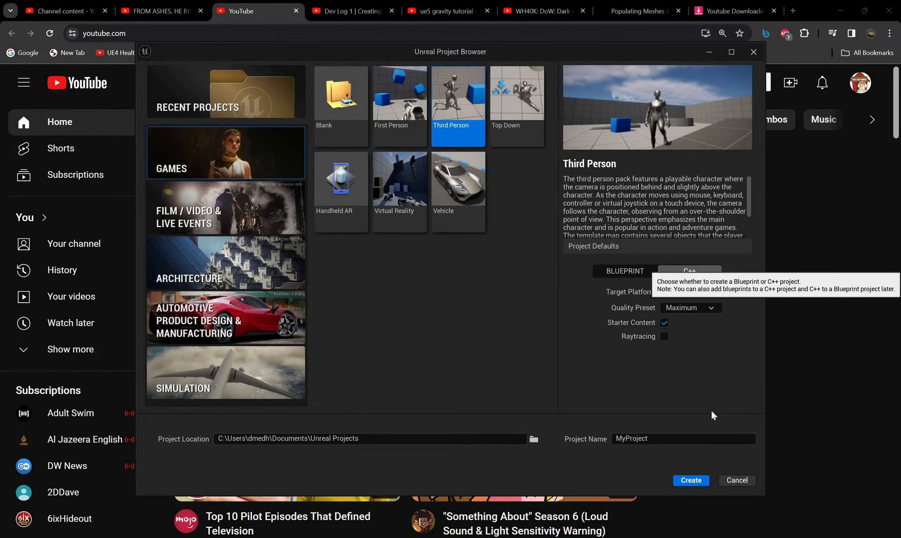
click(658, 443)
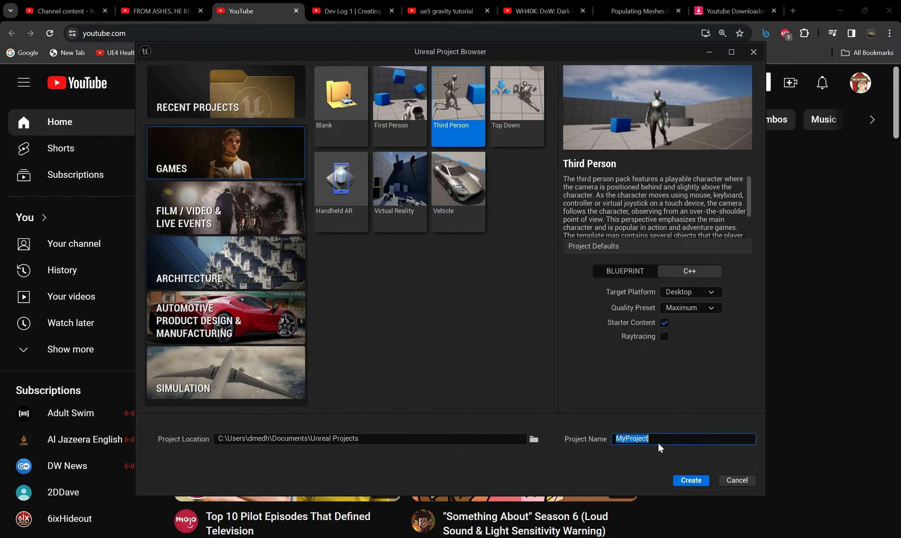
text(Killer)
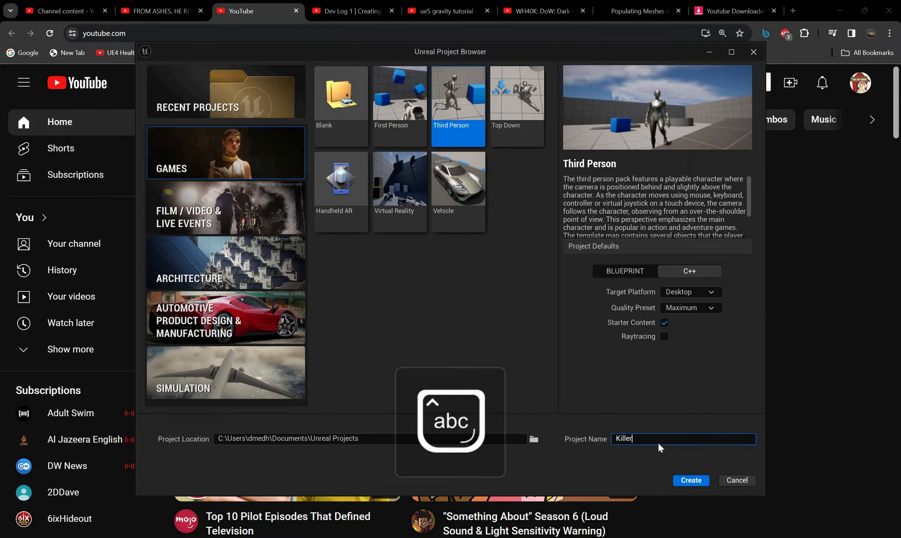
key(Caps_Lock)
text(er7)
key(Caps_Lock)
text(Clone)
click(691, 482)
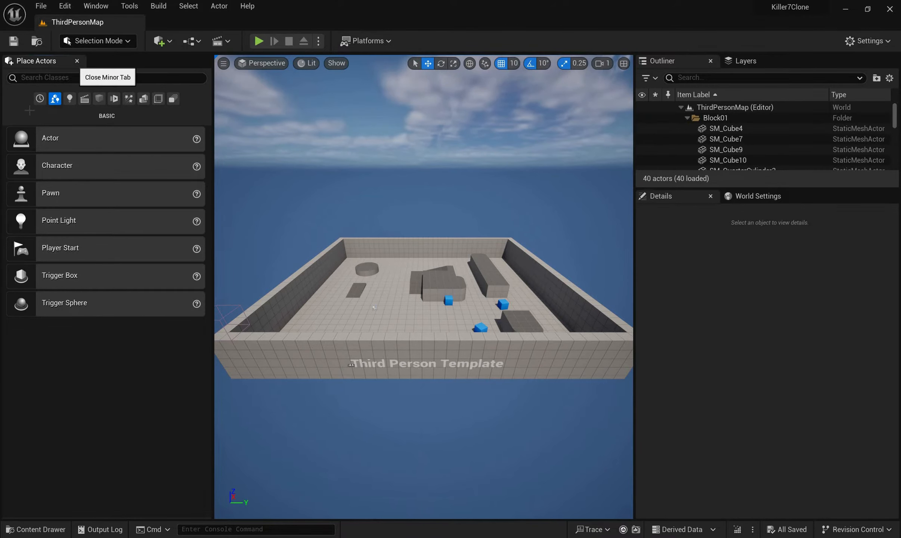
Close the Place Actors panel and bring it back into the editor layout
click(77, 61)
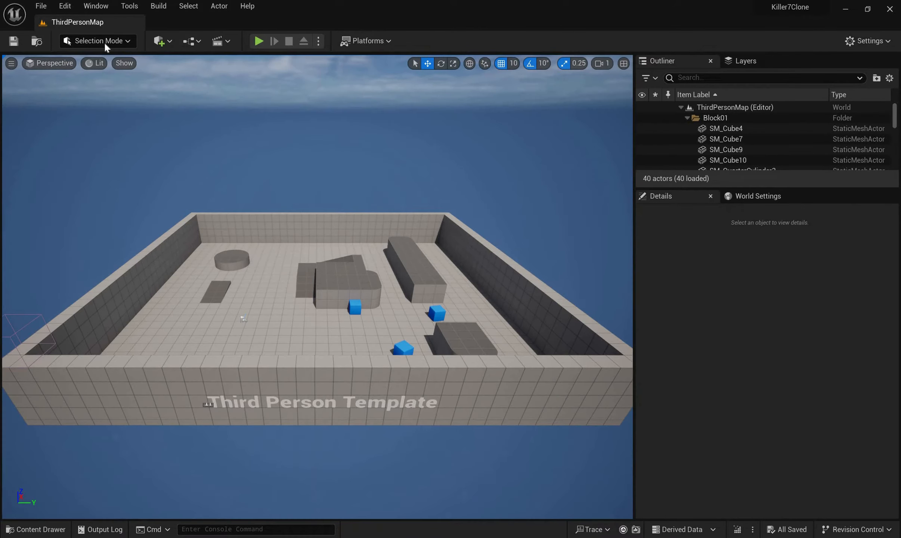
click(97, 5)
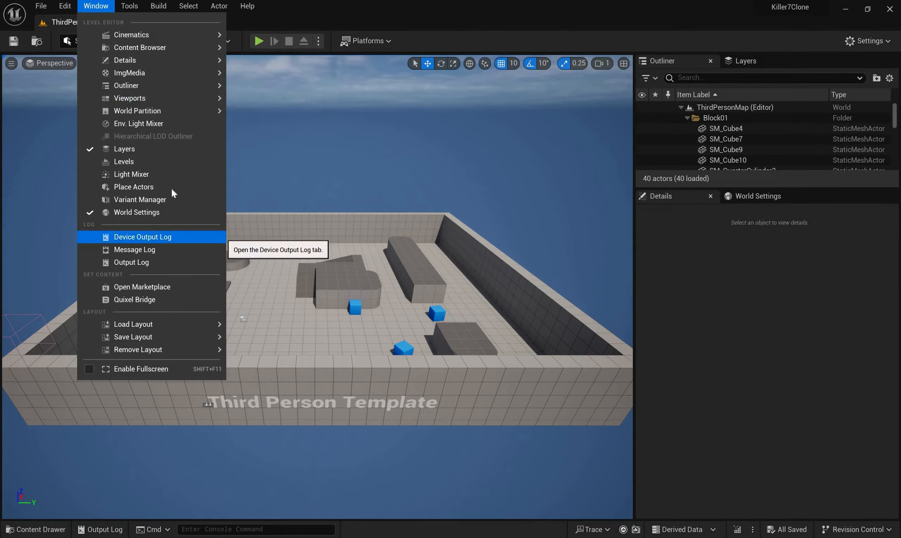
click(133, 187)
click(102, 9)
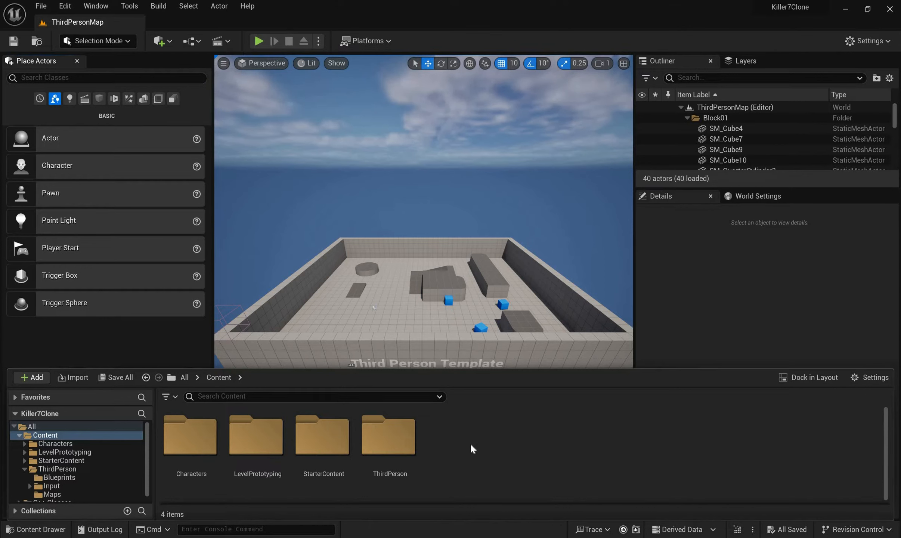
Create a folder named Mesh in the Content folder and open it
right_click(431, 435)
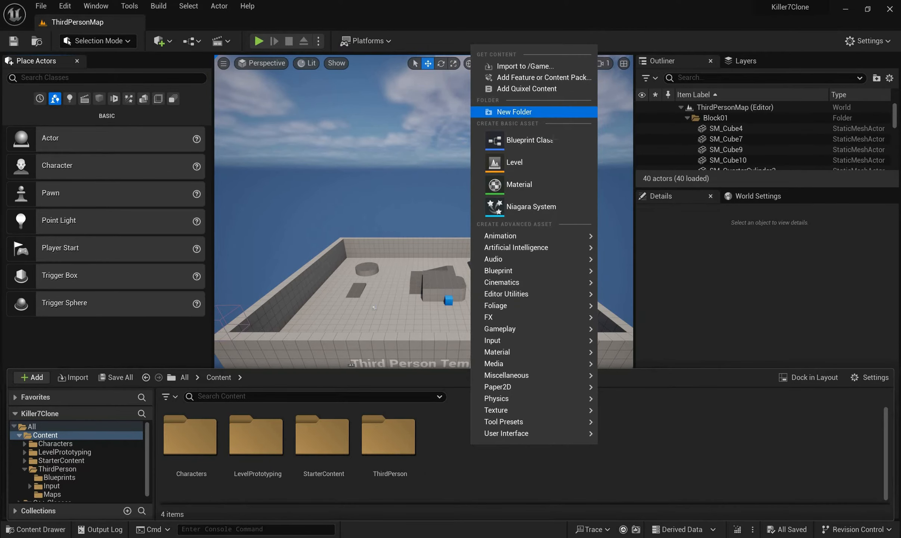
click(523, 112)
text(Mesh)
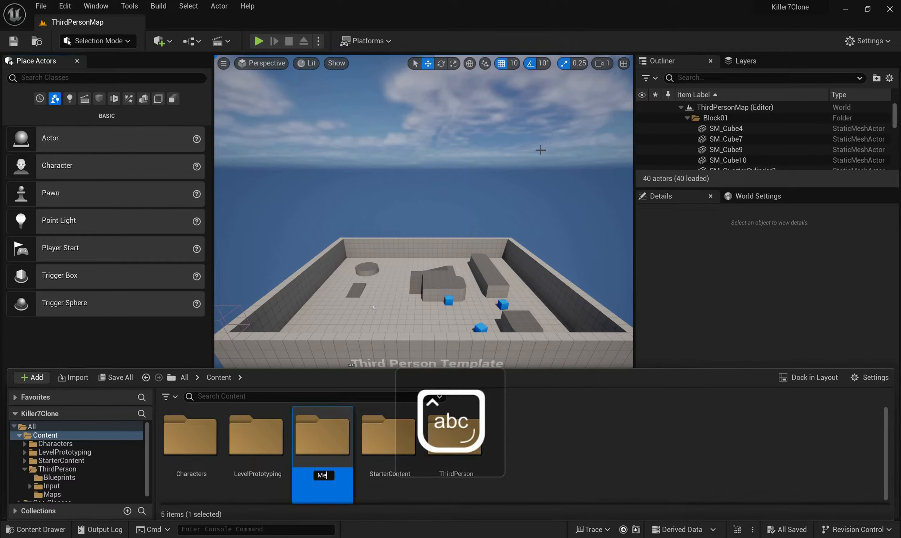
key(Return)
key(Return)
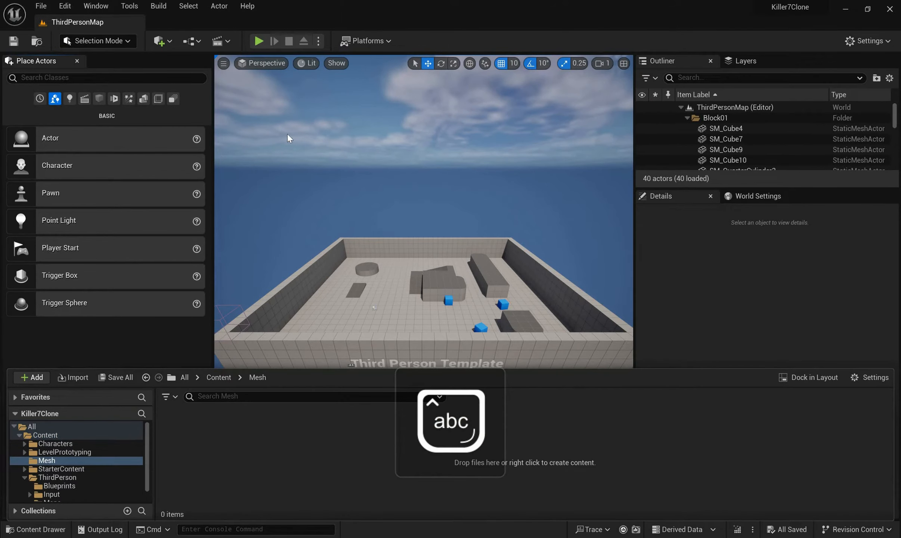
Create a folder named Characters inside the Mesh folder and open it
right_click(209, 463)
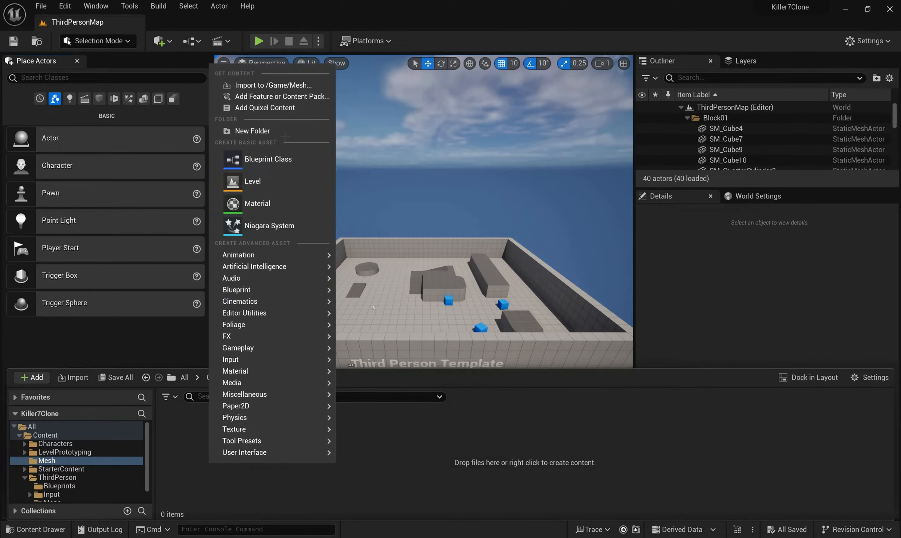
click(286, 130)
text(Characters)
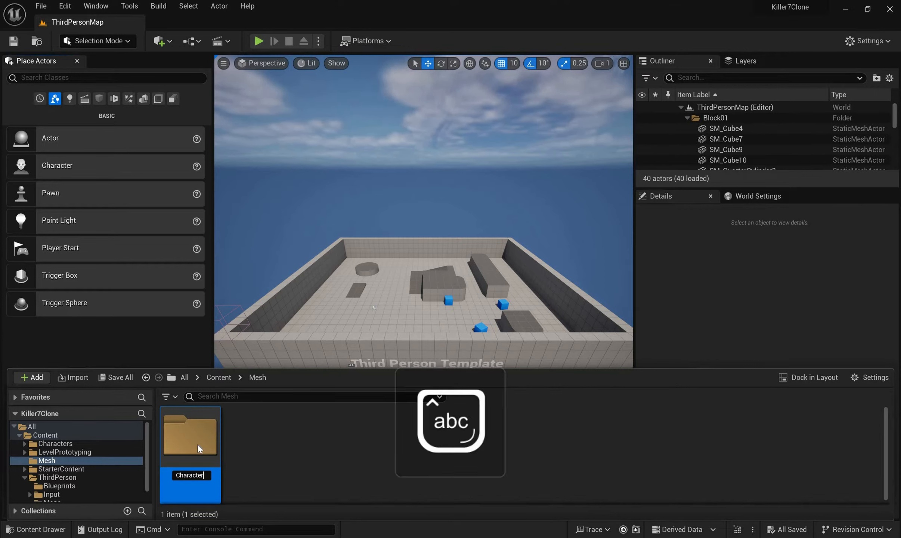
key(Return)
key(Return)
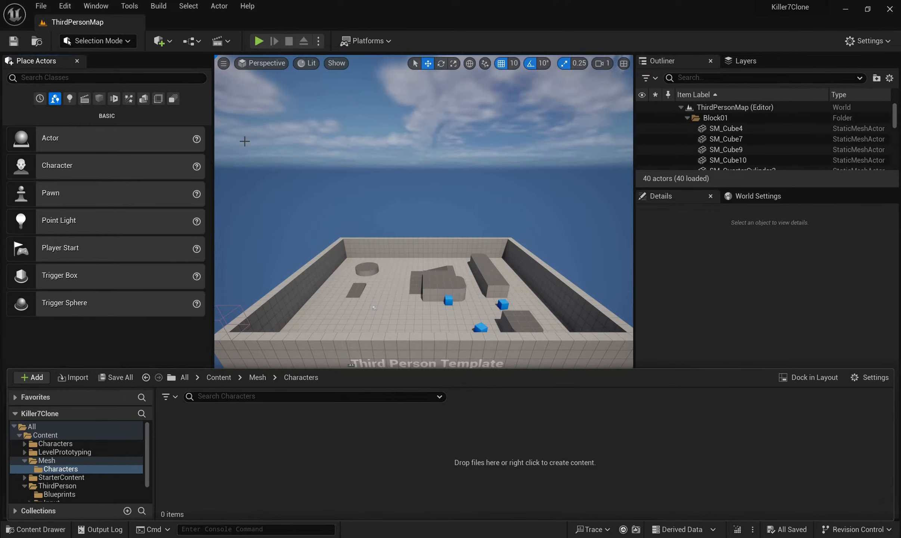
Create a folder named PChar inside Mesh/Characters and open it
right_click(193, 463)
click(239, 131)
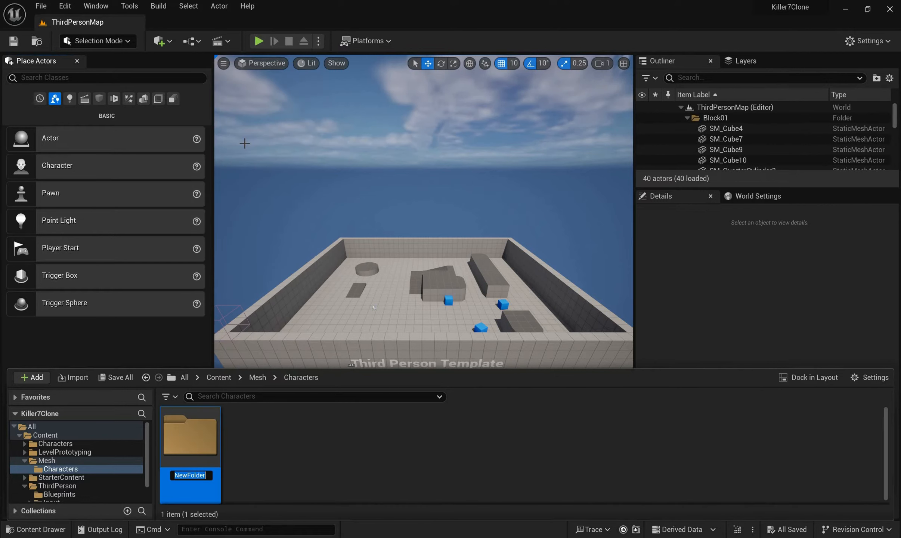
text(PChar)
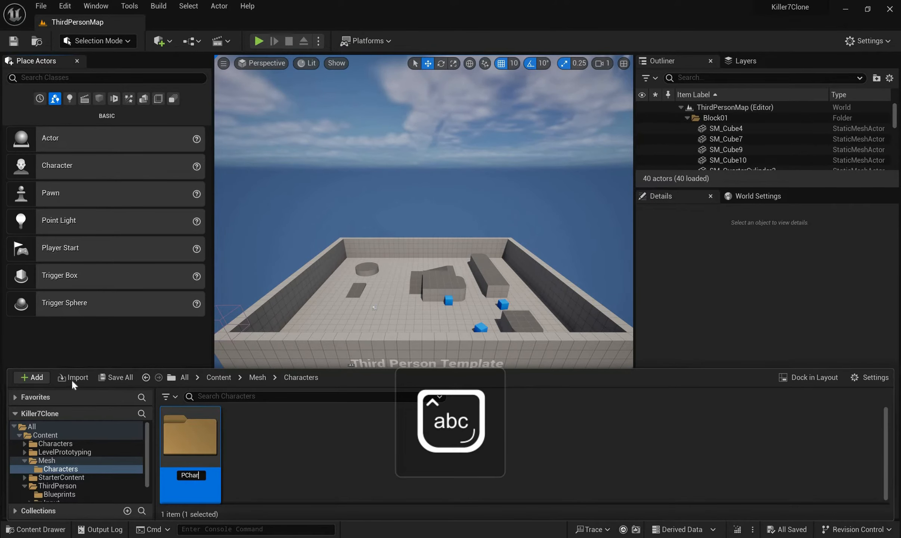
key(Return)
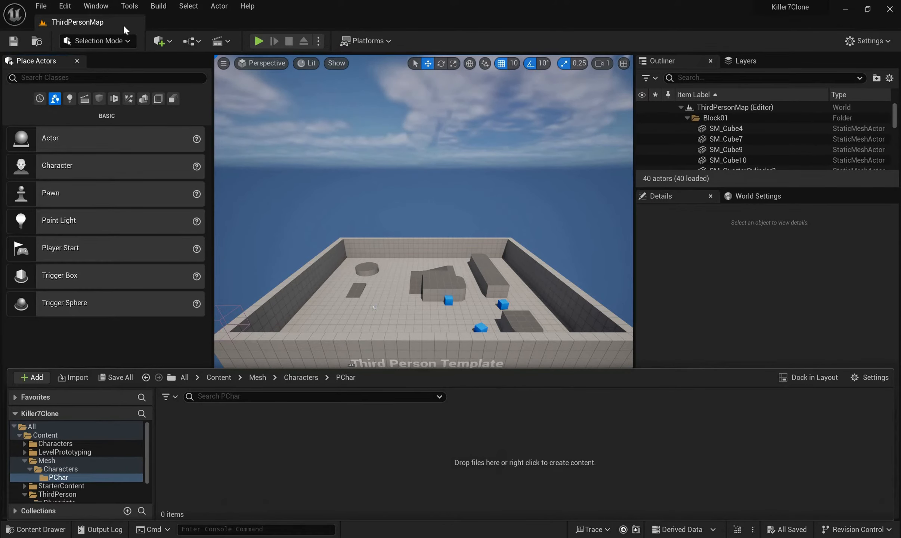
Start importing assets into PChar and browse to the folder Documents/UE5STUFF/Characters/LewisDude
click(73, 377)
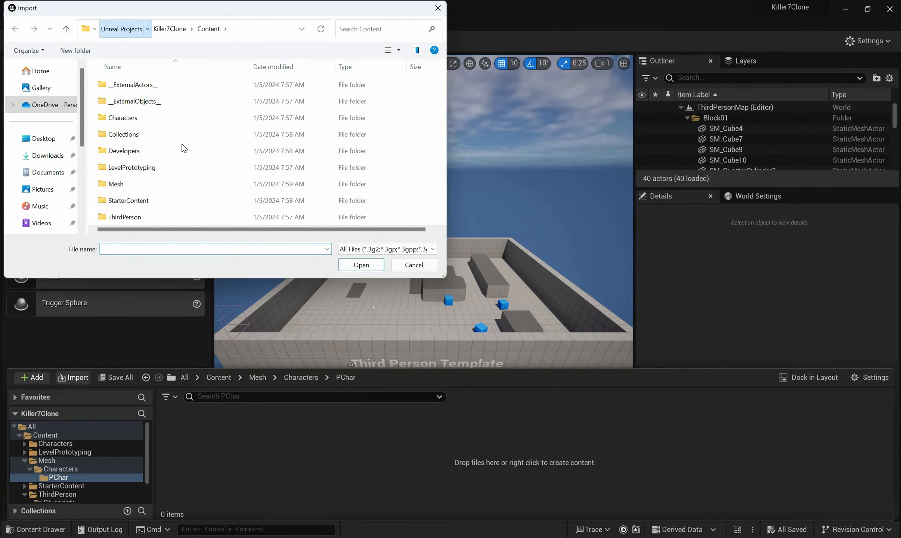
click(121, 29)
click(121, 29)
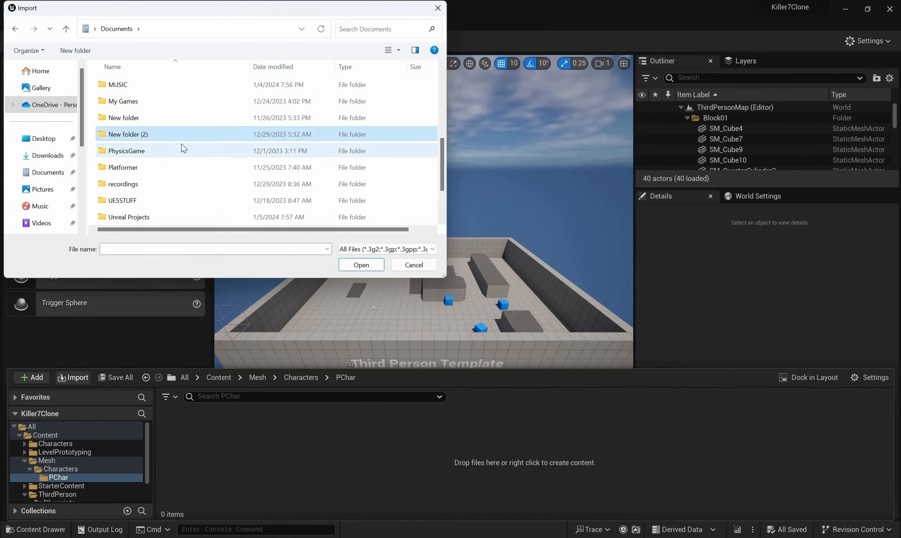
key(u)
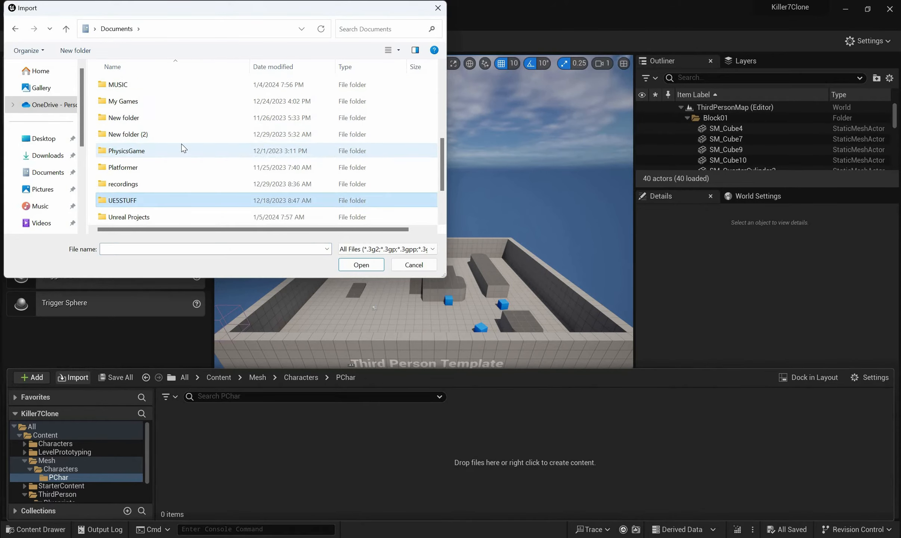
key(Return)
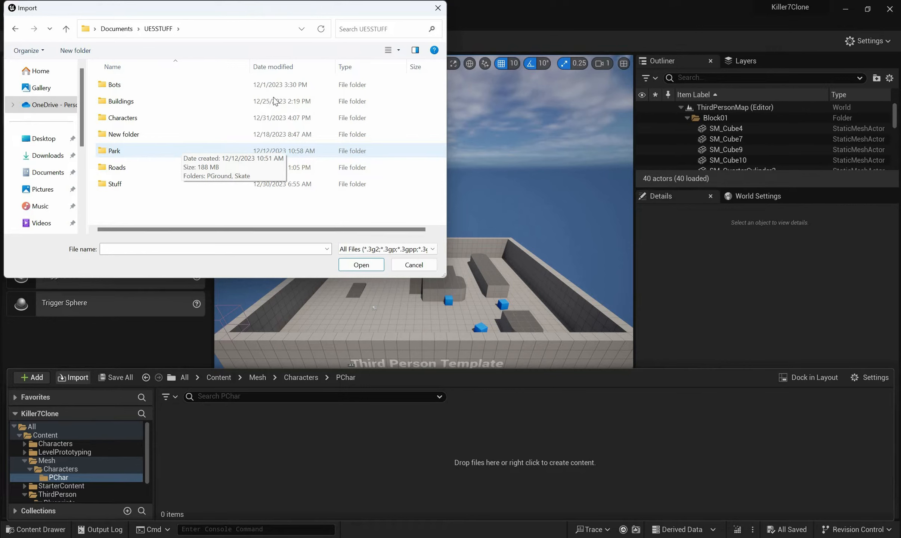
double_click(211, 112)
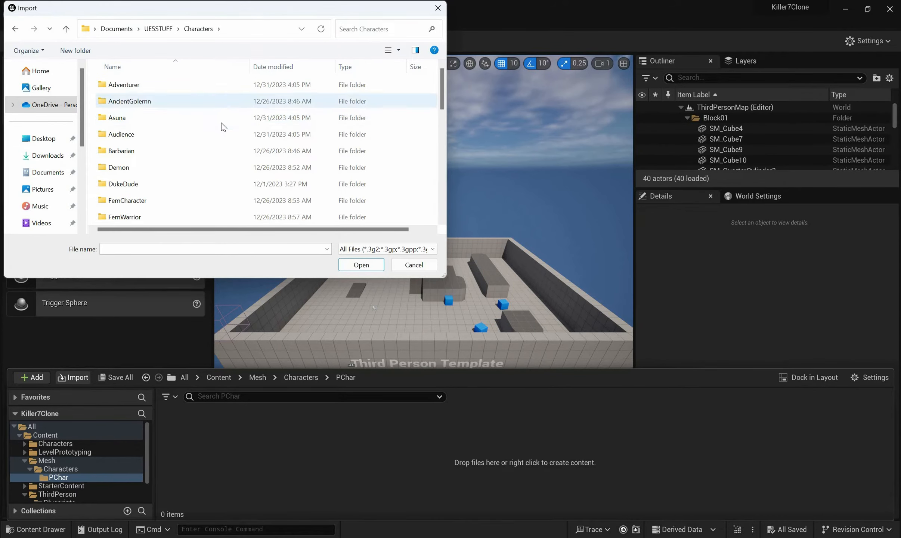
click(222, 123)
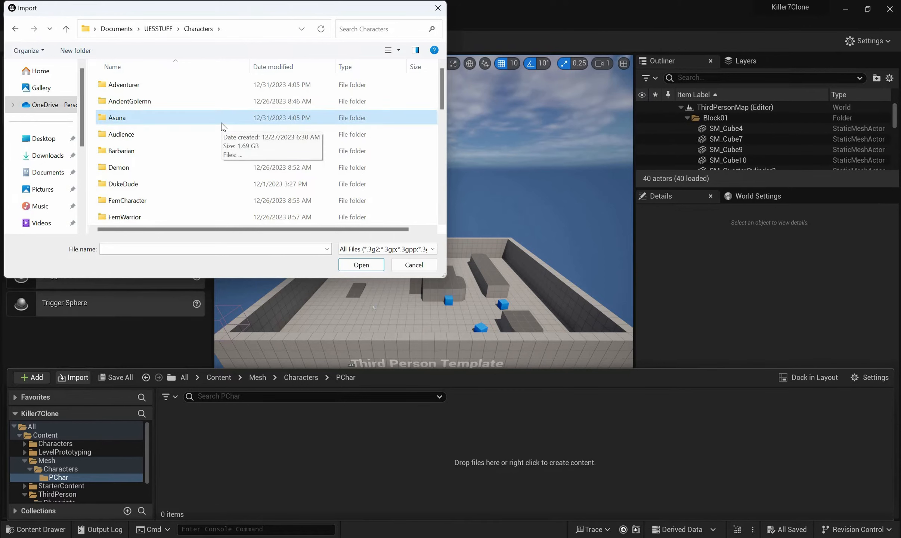
key(l)
key(Return)
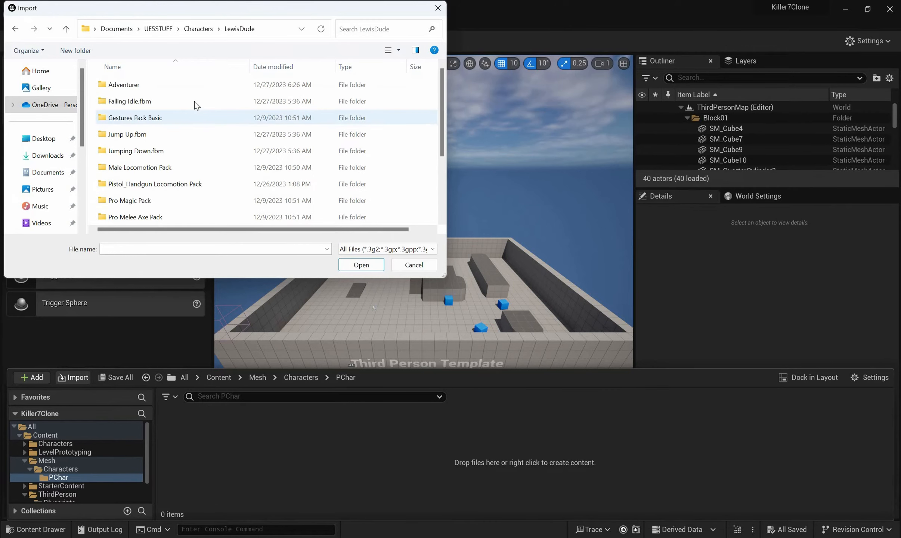
Try to import the Ch12_nonPBR skeletal mesh from the Pistol_Handgun Locomotion Pack with the default FBX import options
scroll(221, 137, down, 2)
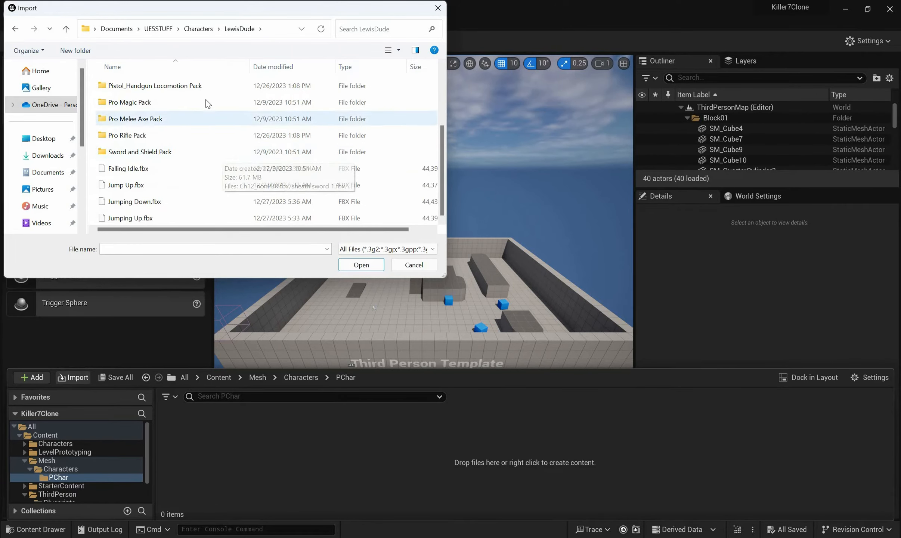
scroll(209, 104, up, 2)
click(204, 103)
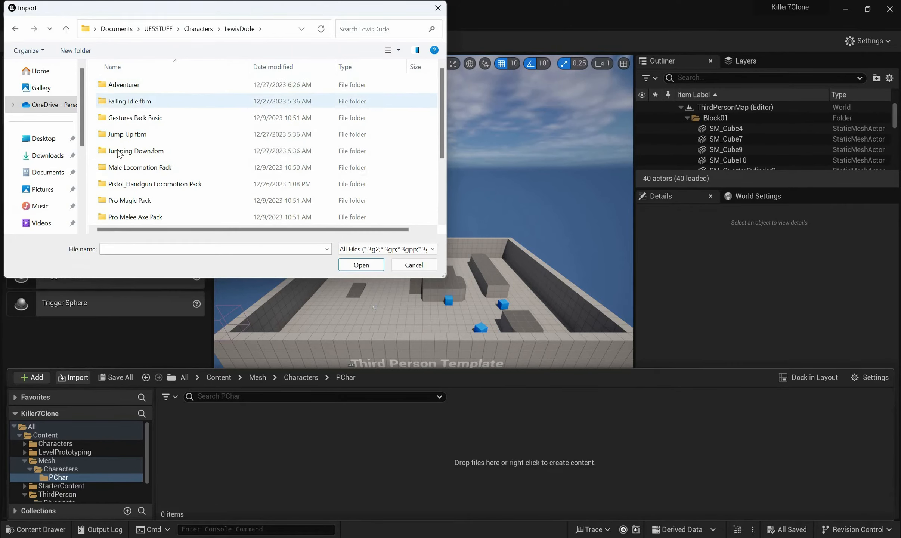
click(107, 156)
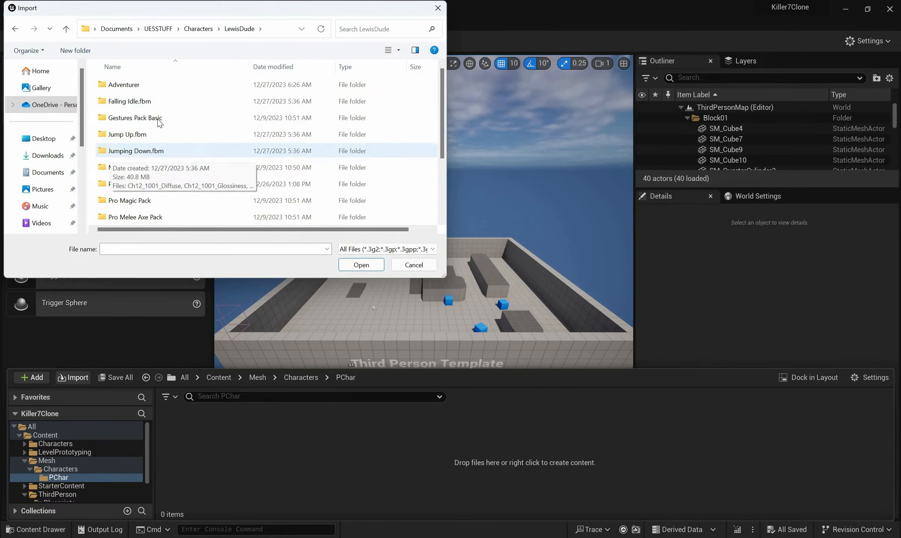
click(142, 187)
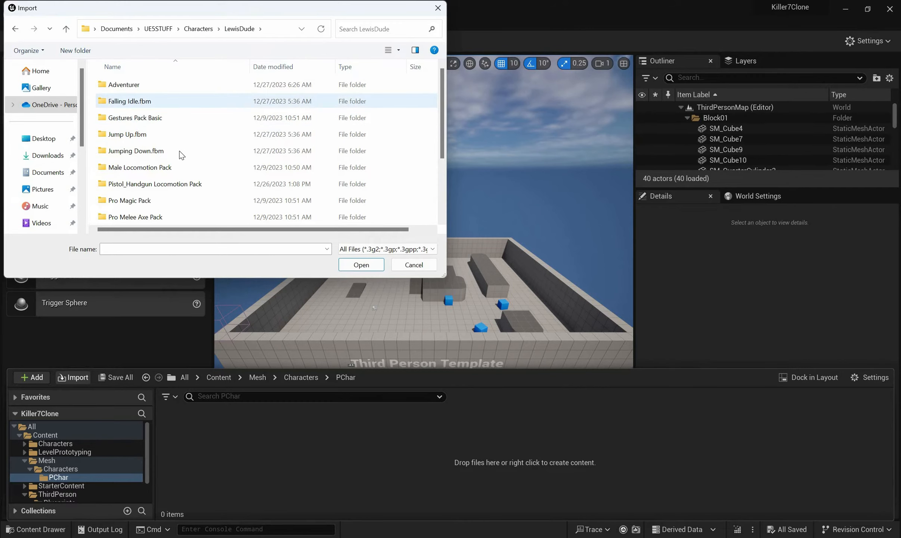
scroll(178, 136, down, 2)
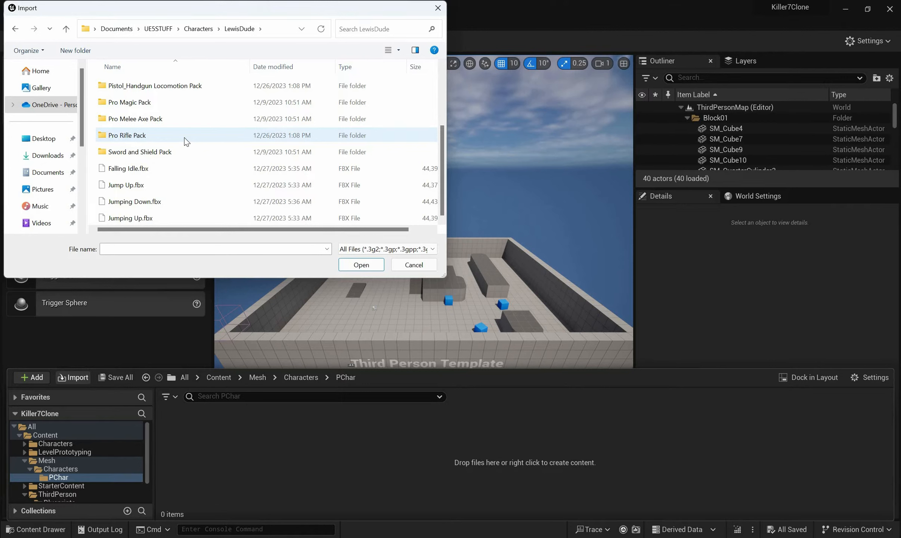
double_click(179, 90)
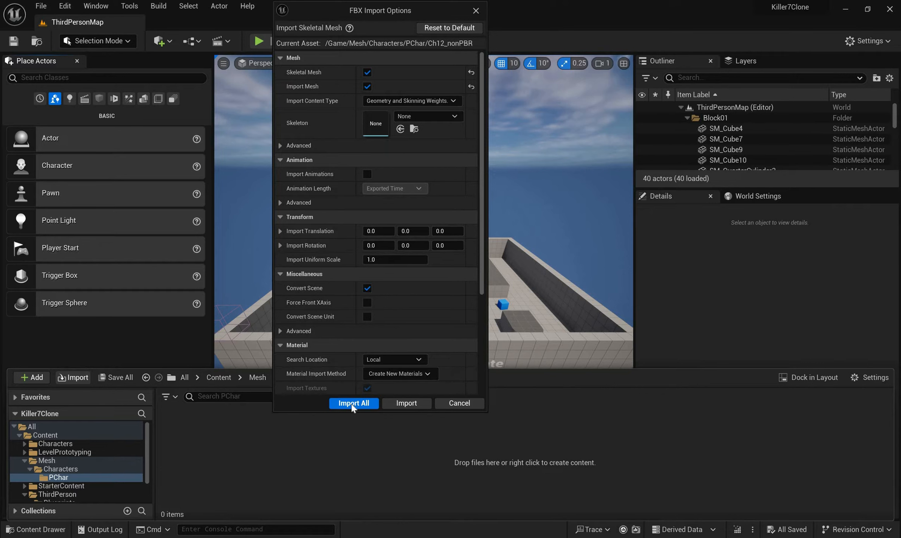
click(354, 406)
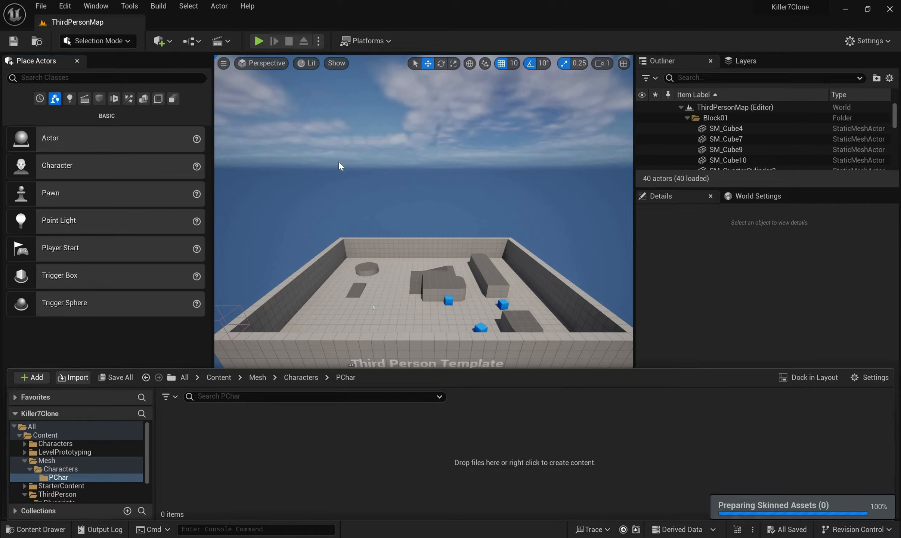
End the frozen UnrealEditor process in Task Manager and reopen the Killer7Clone project
key(ctrl+shift+Escape)
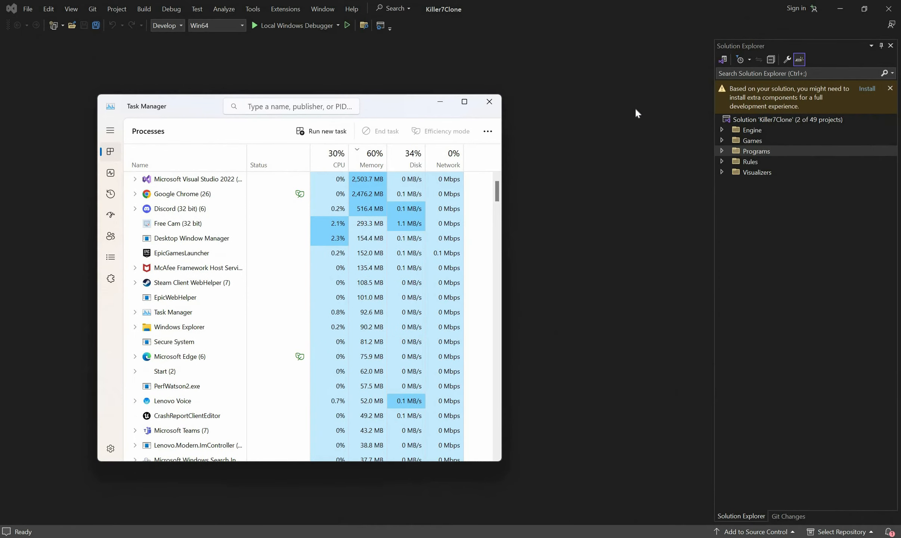
click(637, 112)
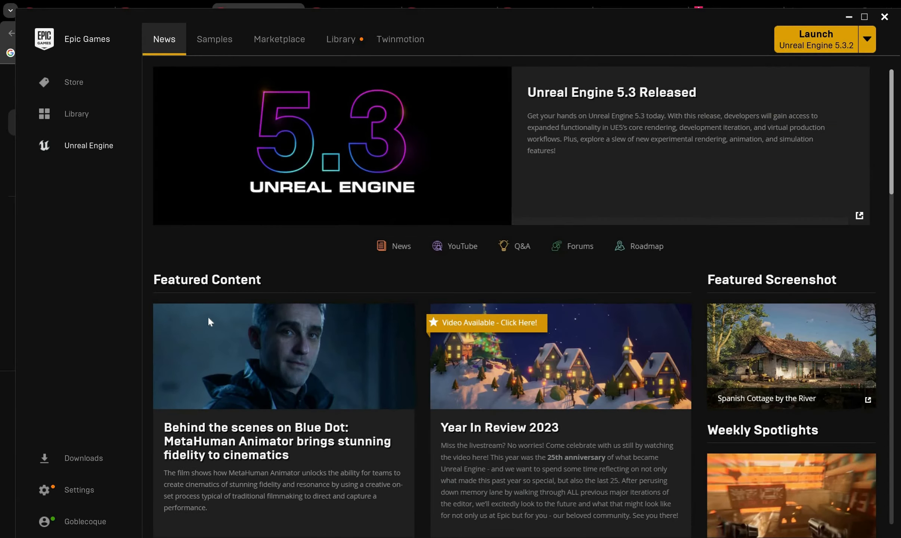
click(340, 39)
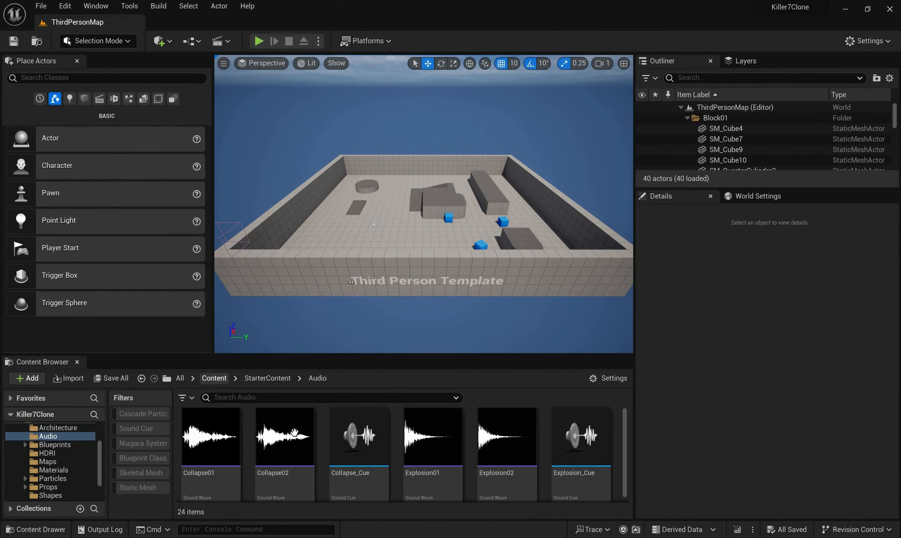
Navigate from the Content folder through Mesh and Characters and open the PChar folder
click(214, 378)
click(345, 441)
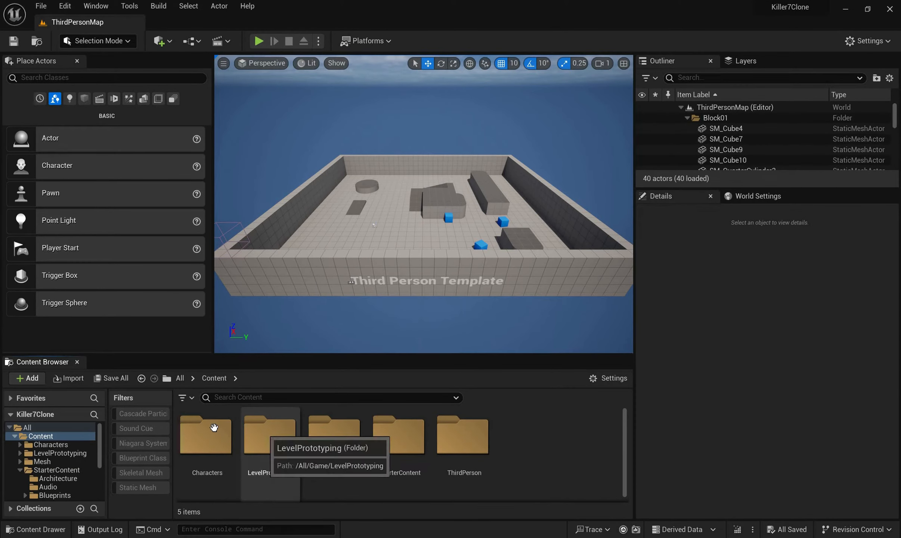
double_click(229, 430)
double_click(196, 419)
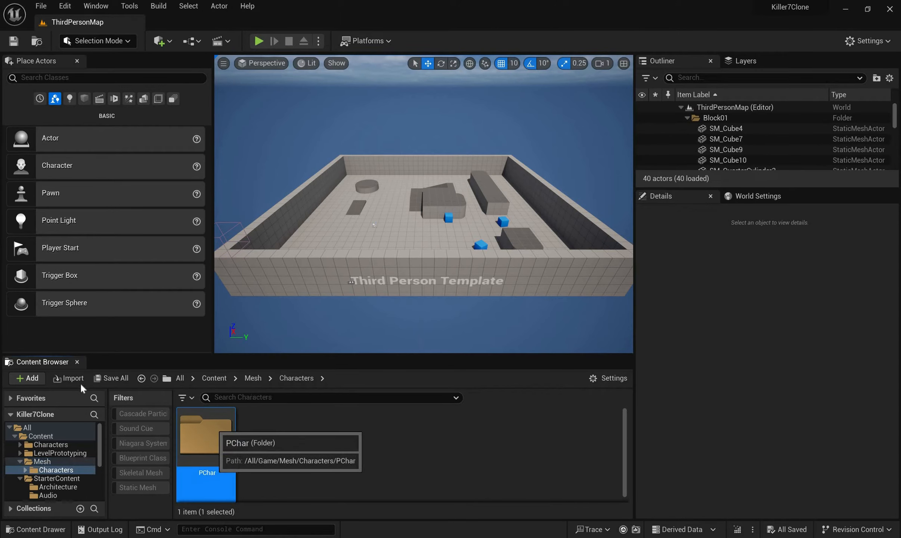
Start importing into the PChar folder and browse to the source folder Documents/UE5STUFF/Characters/LewisDude
click(68, 378)
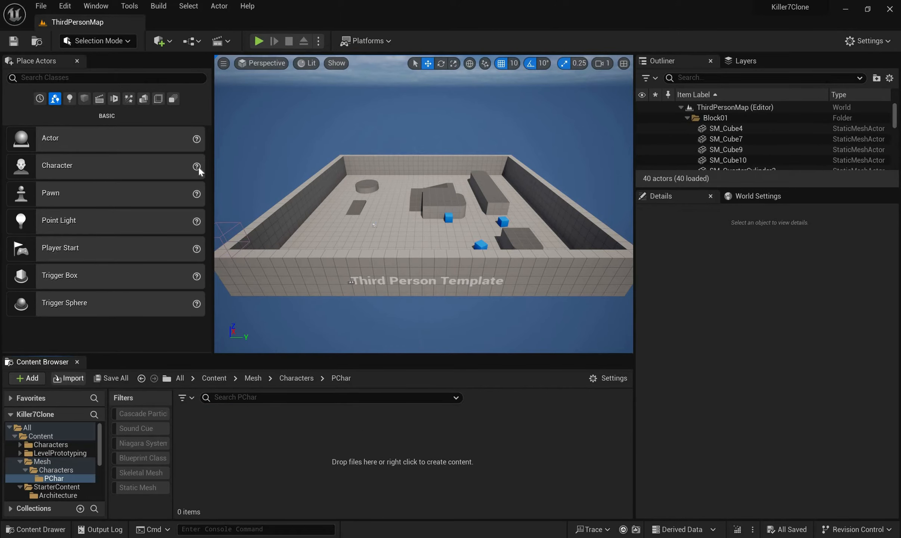
click(122, 30)
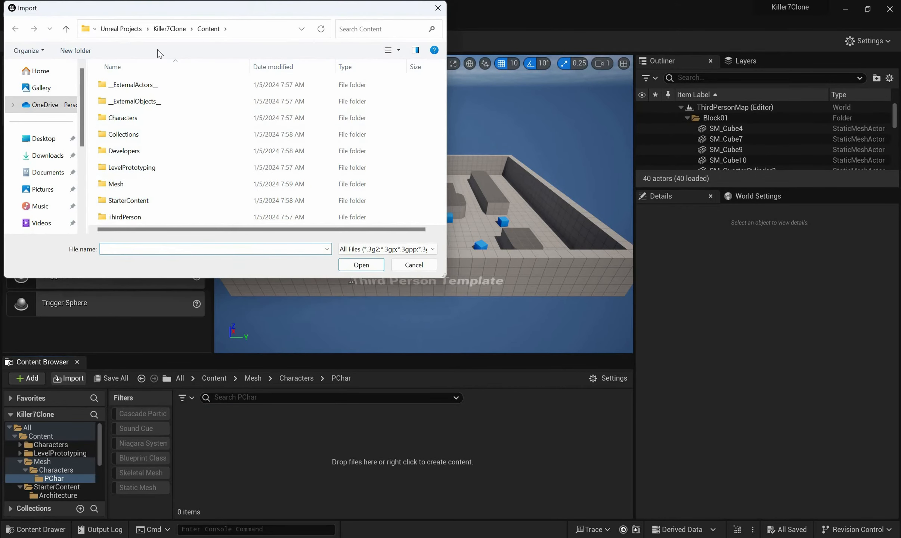
click(119, 29)
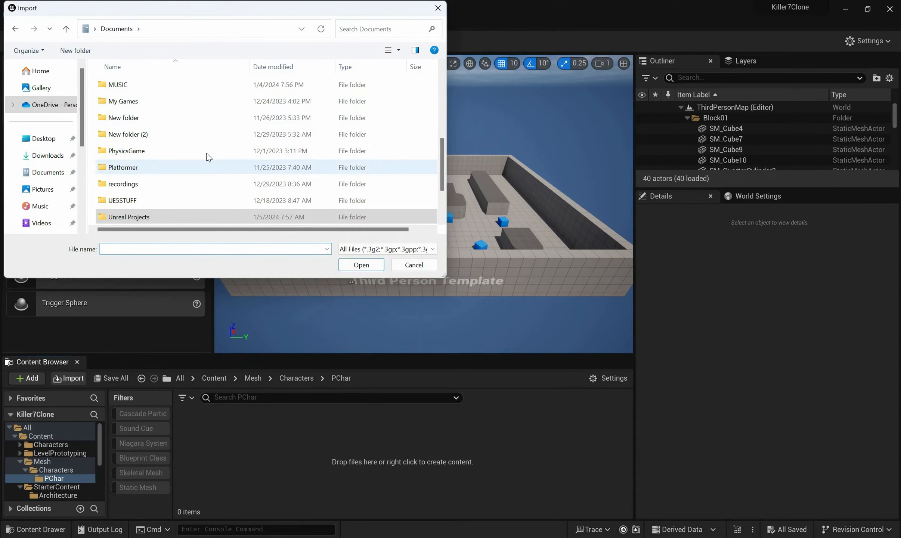
click(207, 135)
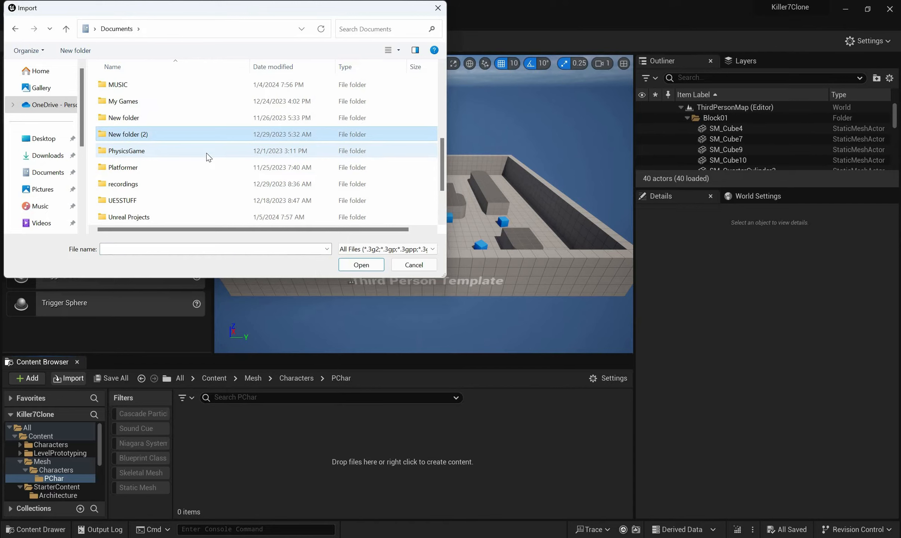
key(u)
key(Return)
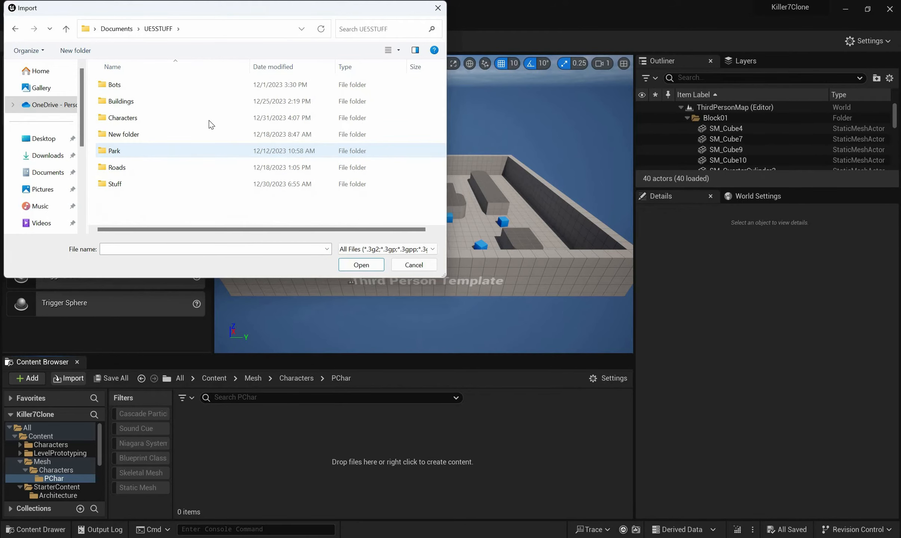
key(Up)
key(Up)
key(Return)
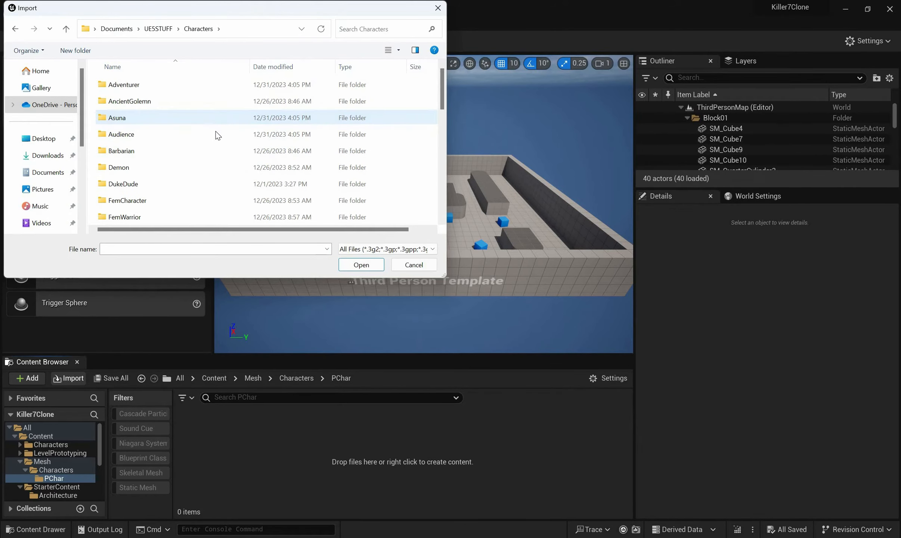
key(Down)
key(l)
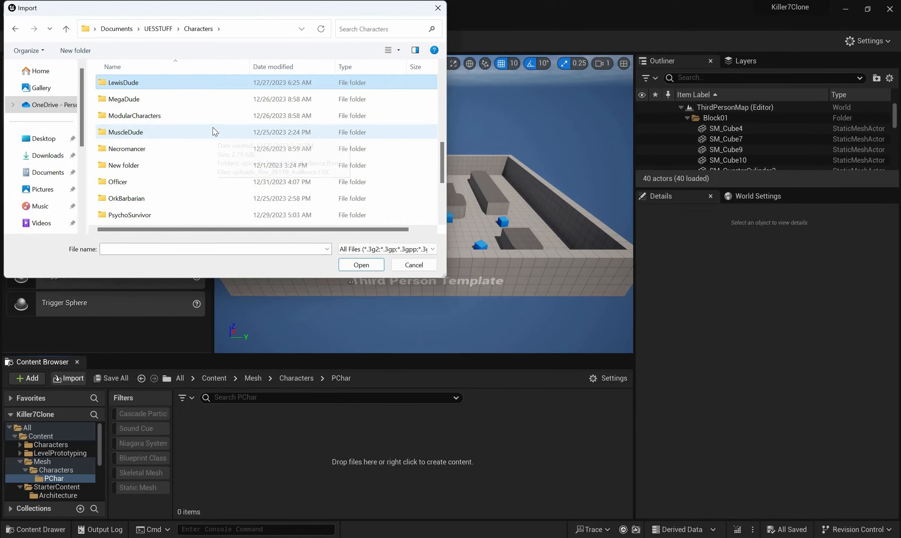
key(Return)
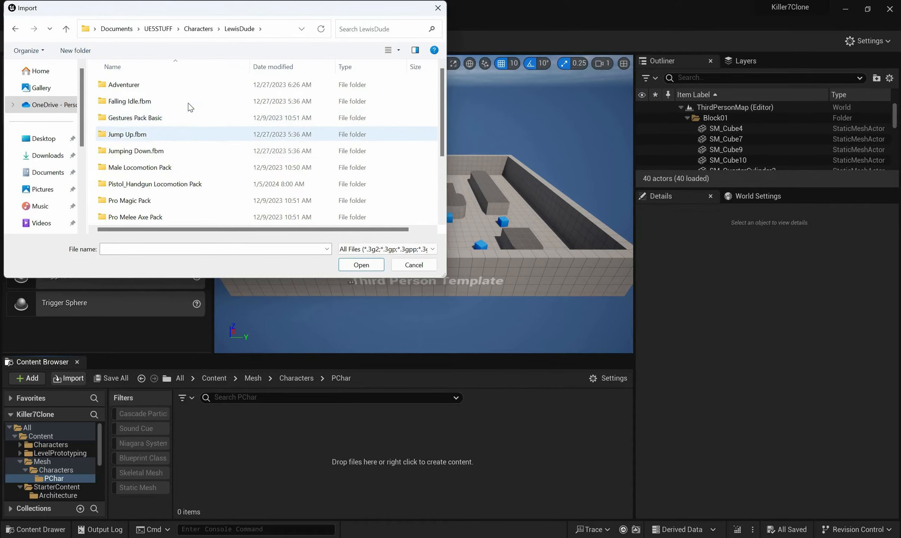
Import Ch12_nonPBR.fbx from the Pistol_Handgun Locomotion Pack into PChar with the default FBX import options
double_click(156, 184)
click(133, 101)
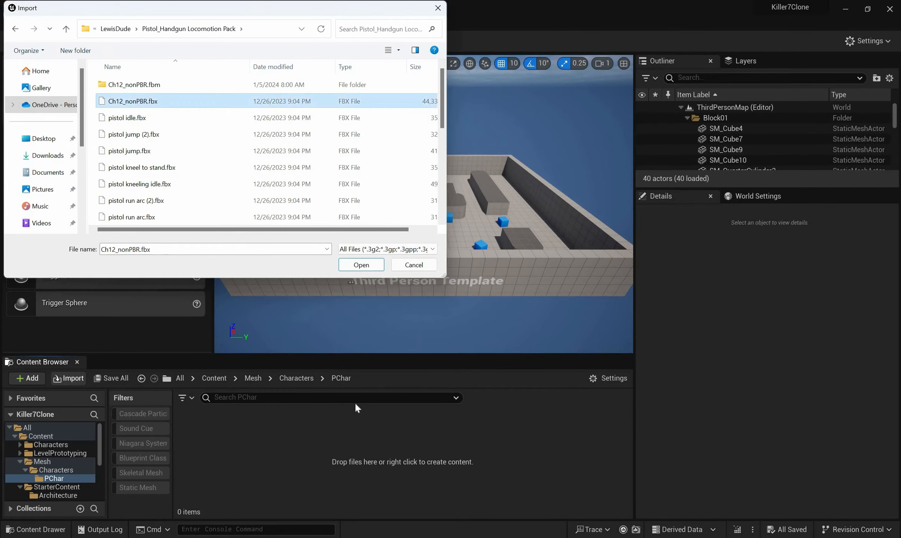
key(Return)
click(355, 401)
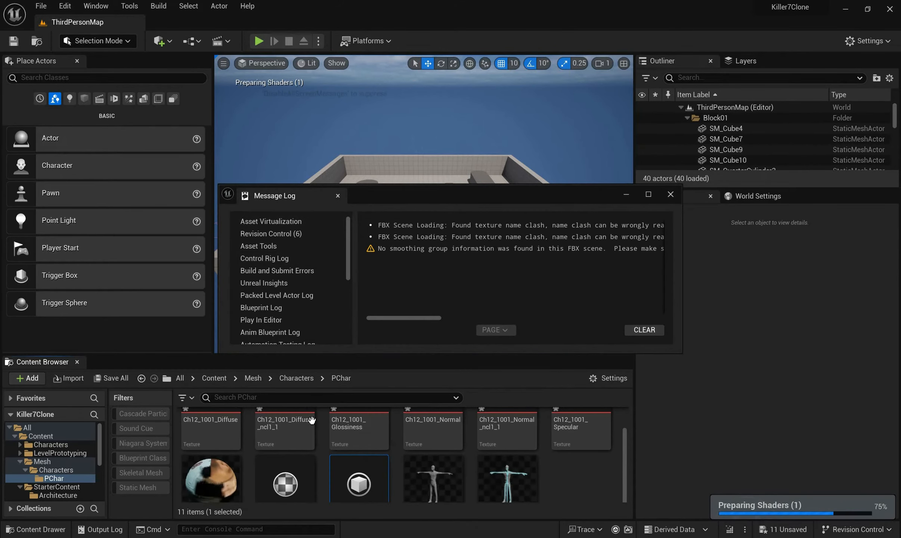
scroll(540, 451, up, 3)
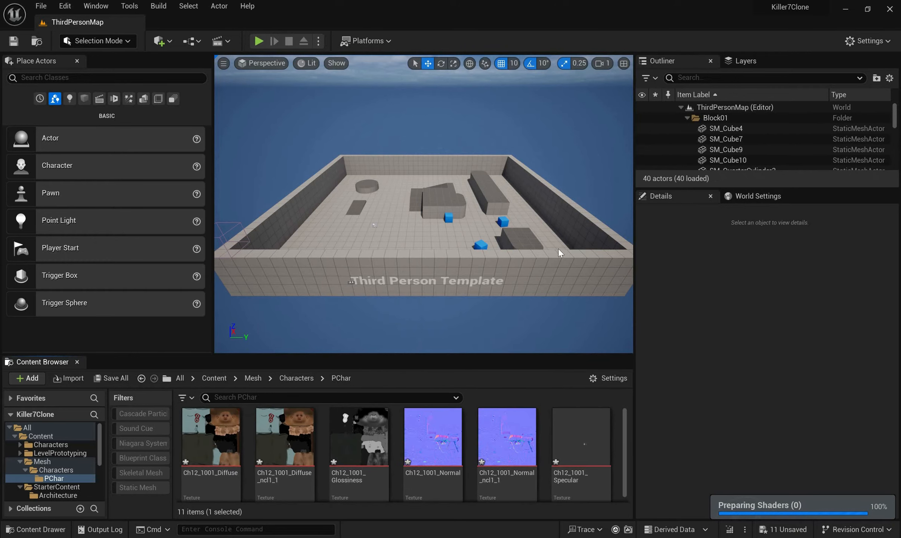
Create a folder named Animations inside PChar and open it
scroll(540, 449, down, 4)
right_click(539, 446)
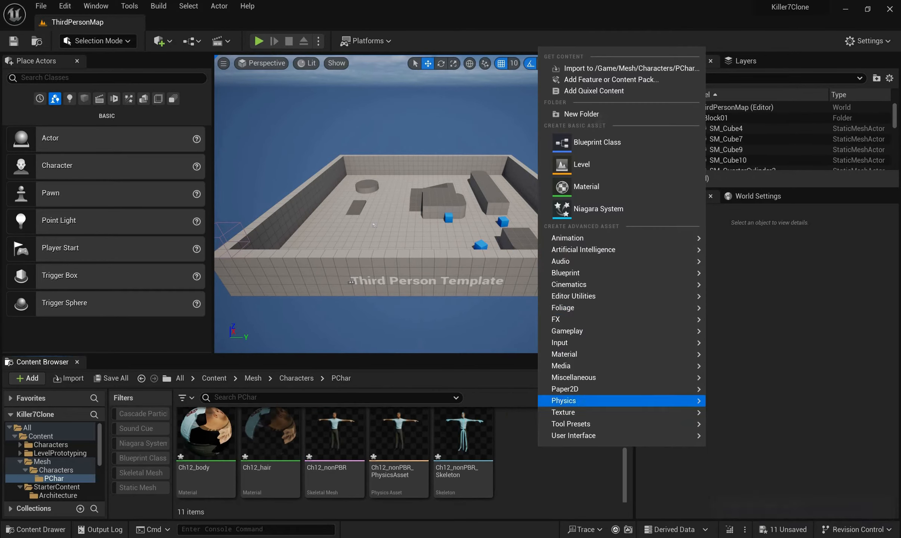
click(582, 114)
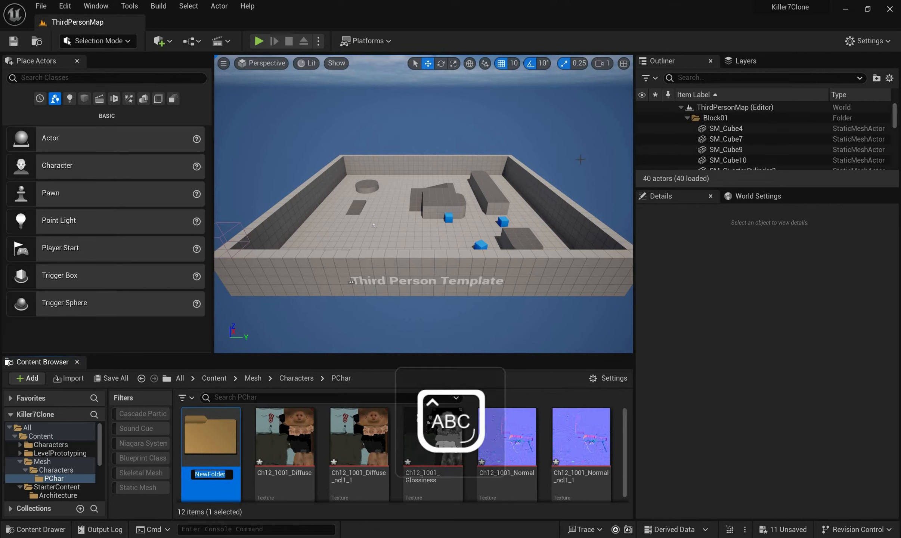
text(Animations)
key(Return)
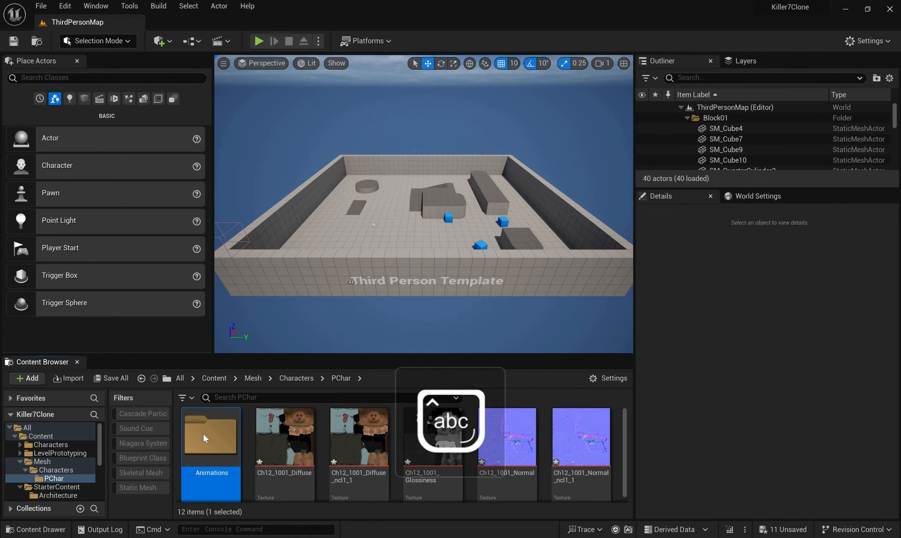
double_click(203, 433)
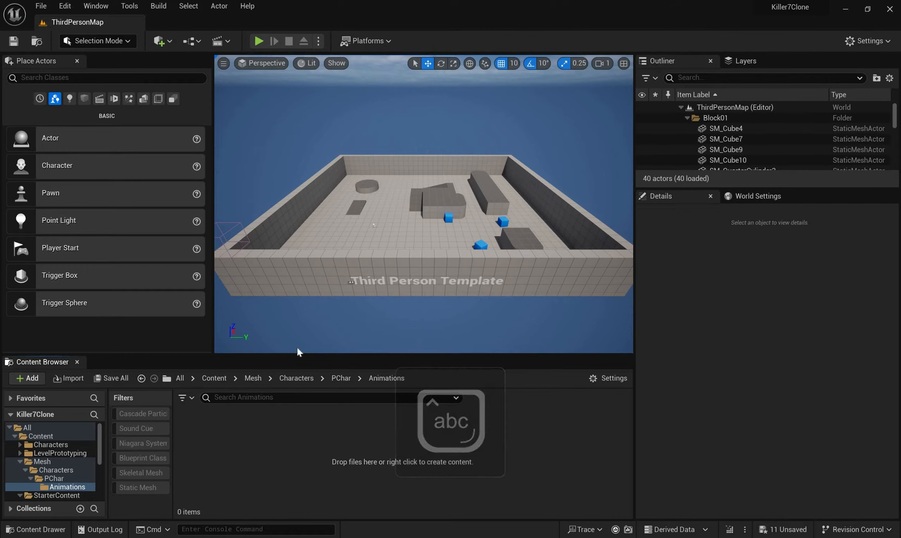
Start importing into the Animations folder and browse to LewisDude's Male Locomotion Pack
right_click(321, 459)
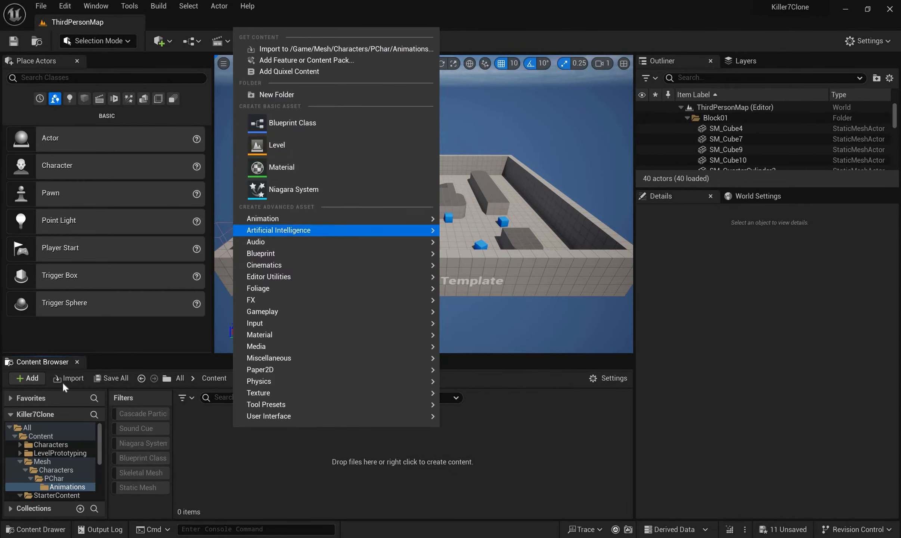
click(207, 154)
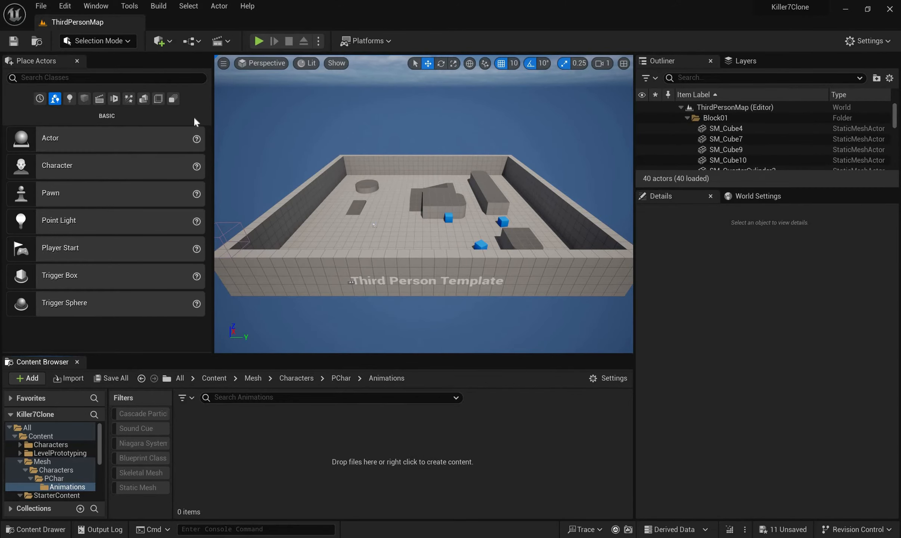
click(68, 378)
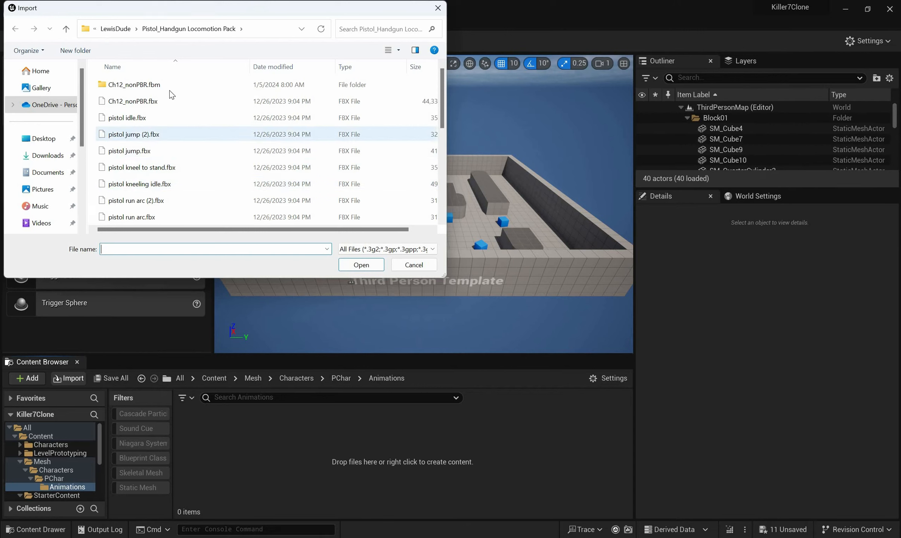
click(115, 29)
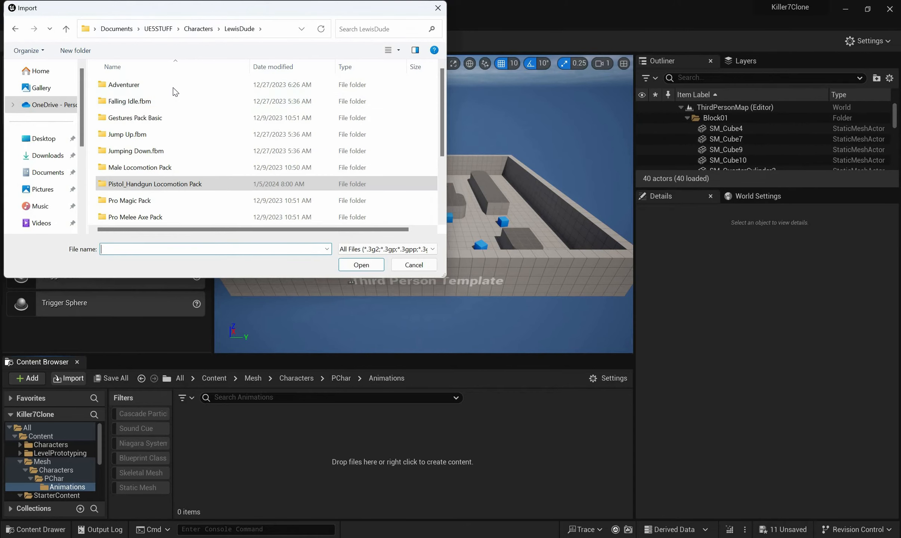
double_click(174, 87)
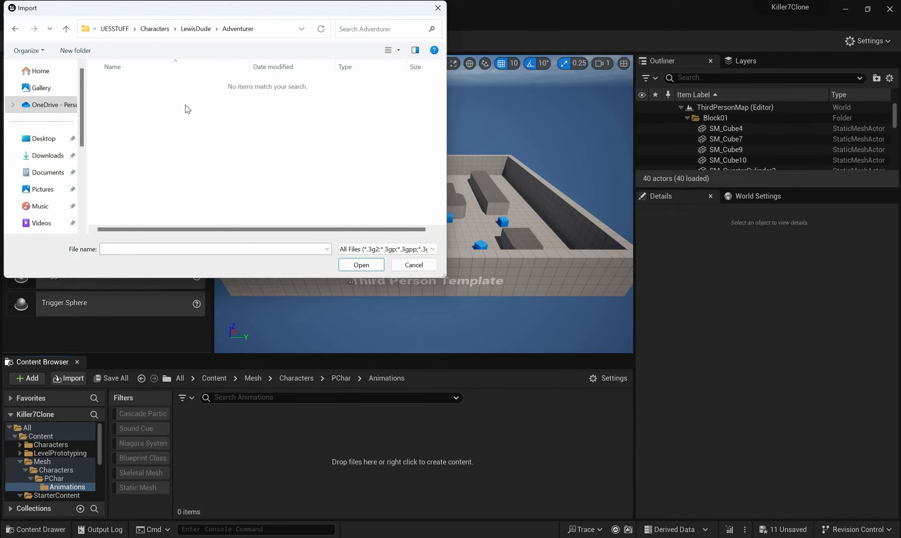
key(alt+Left)
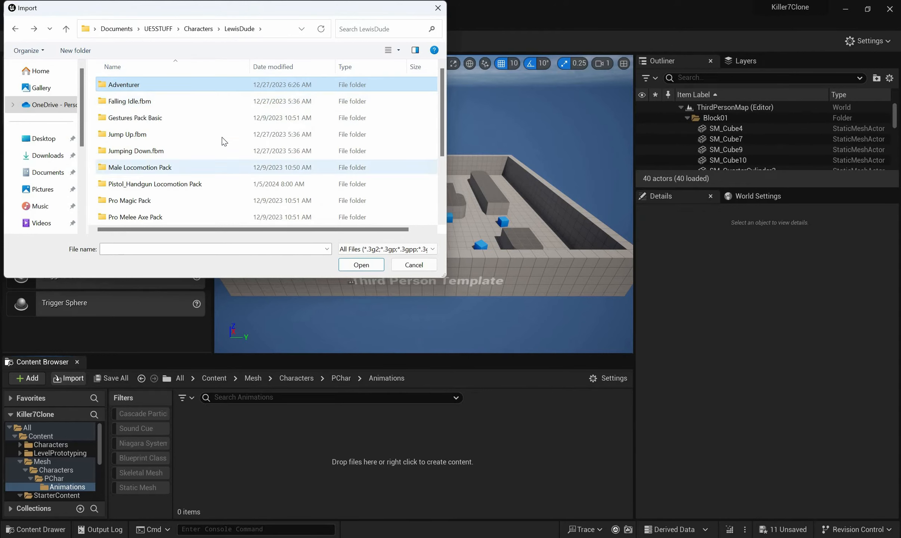
scroll(220, 156, down, 2)
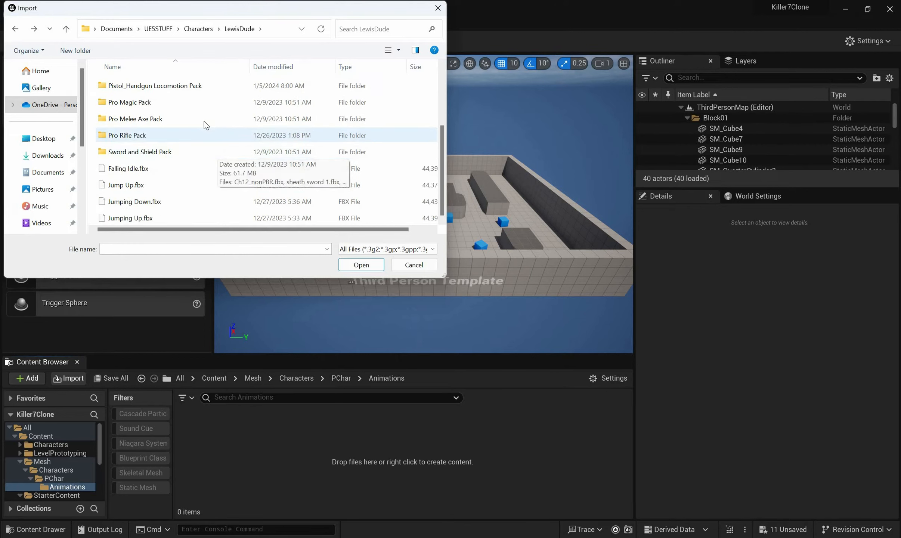
scroll(205, 148, up, 2)
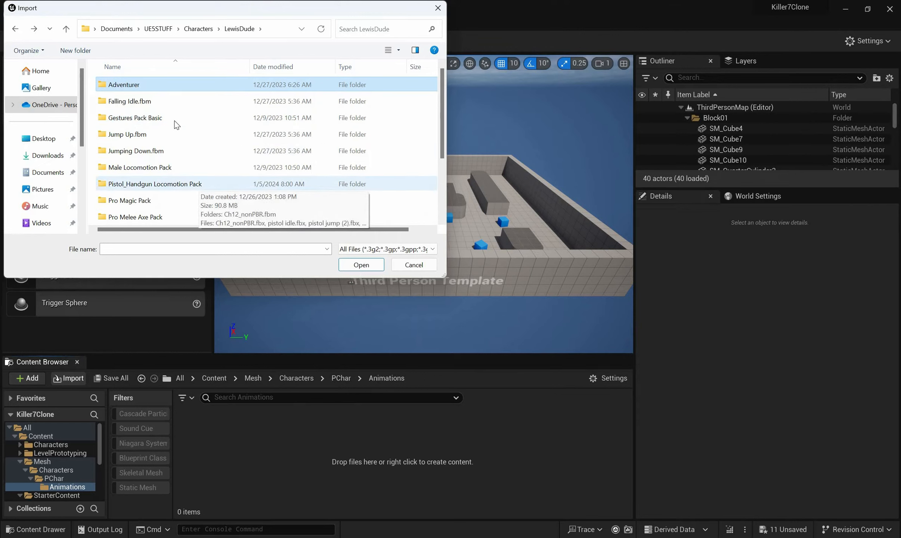
double_click(170, 167)
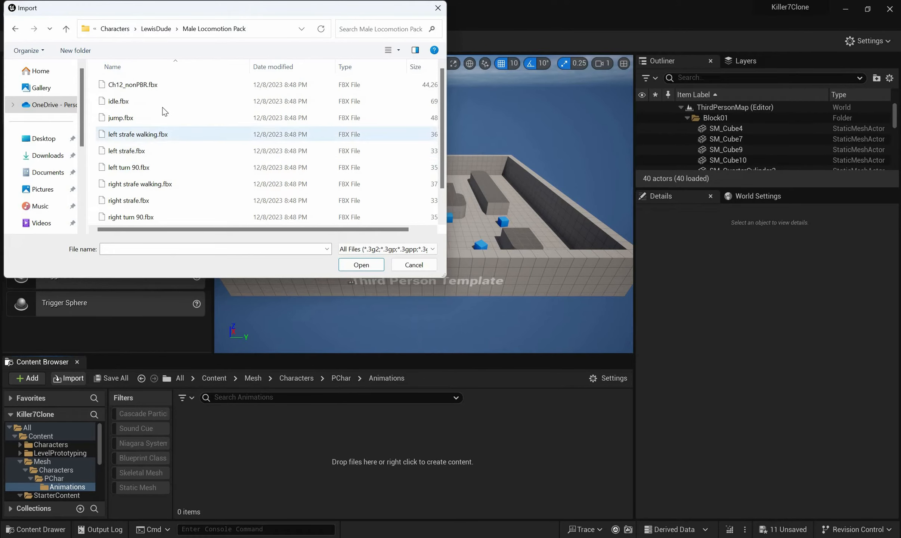
Choose idle.fbx and standard run.fbx together as the animation files to import
click(182, 102)
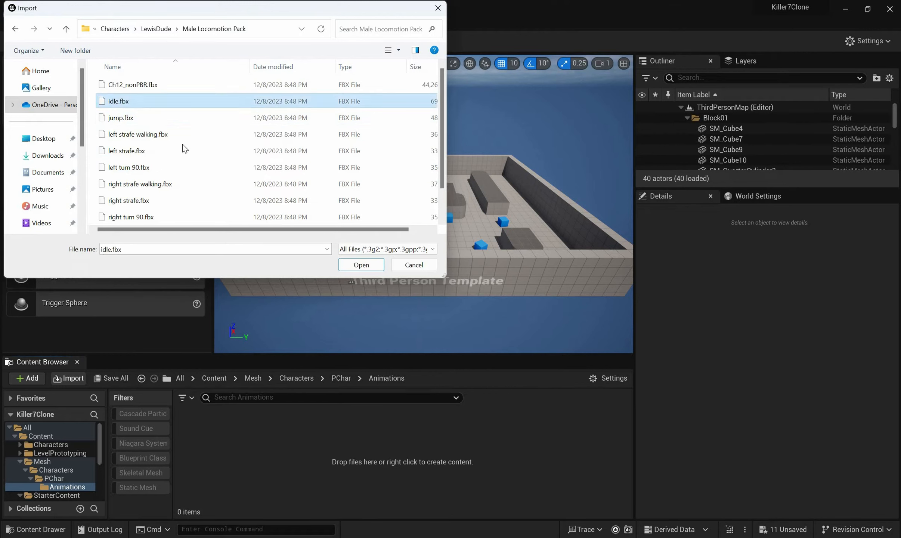
scroll(184, 147, down, 1)
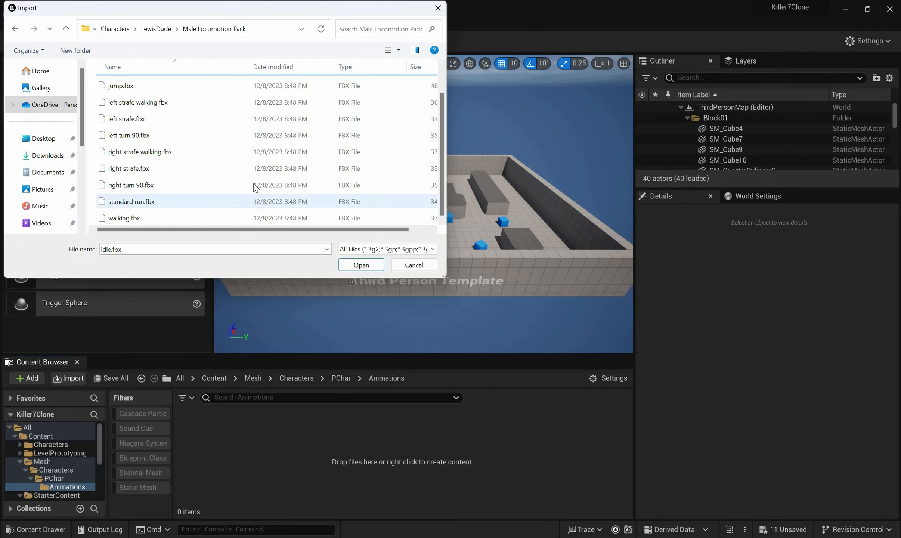
ctrl+click(165, 202)
scroll(416, 203, up, 1)
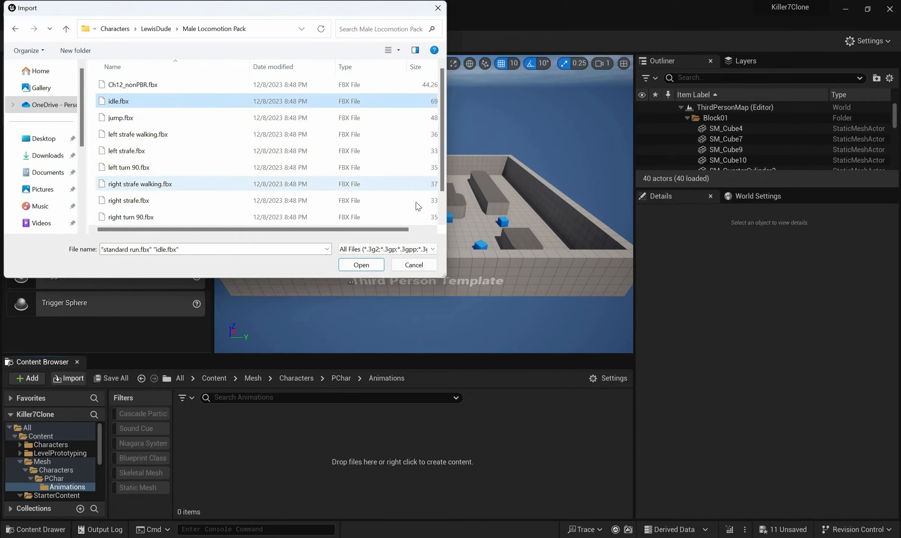
key(Return)
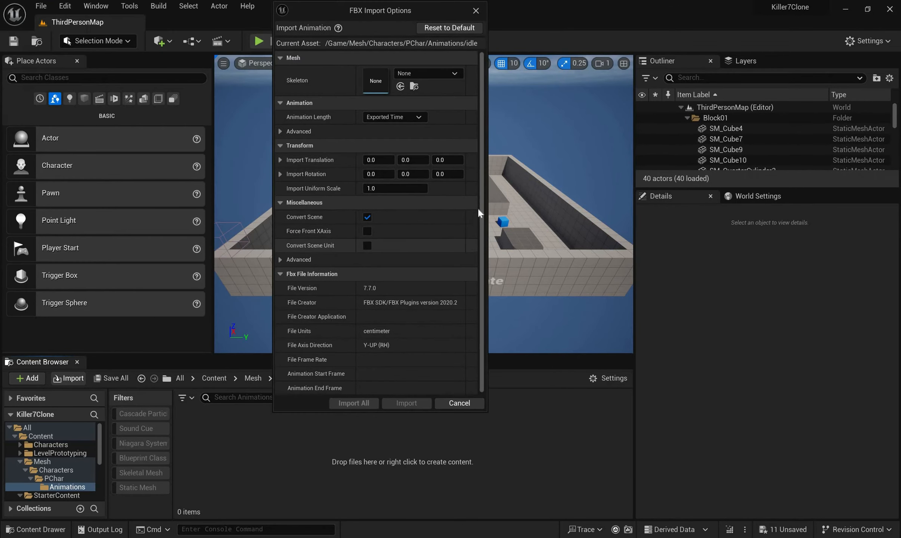
Import all chosen animations with Ch12_nonPBR_Skeleton as their skeleton, and save all unsaved content
click(427, 74)
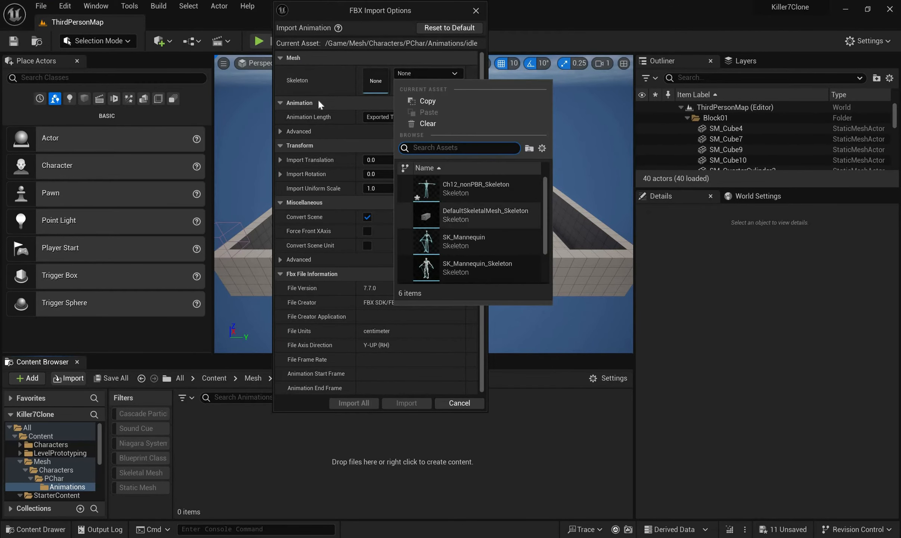
click(462, 191)
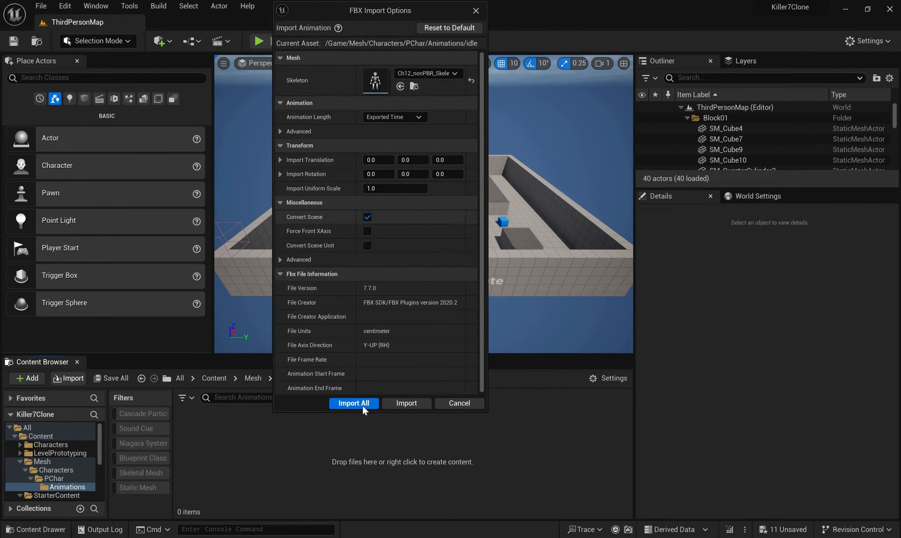
click(341, 405)
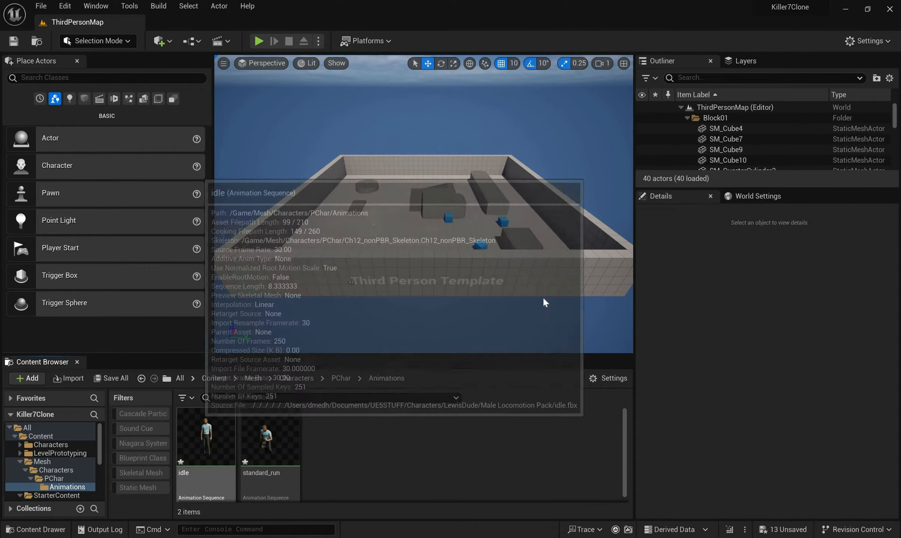
click(111, 378)
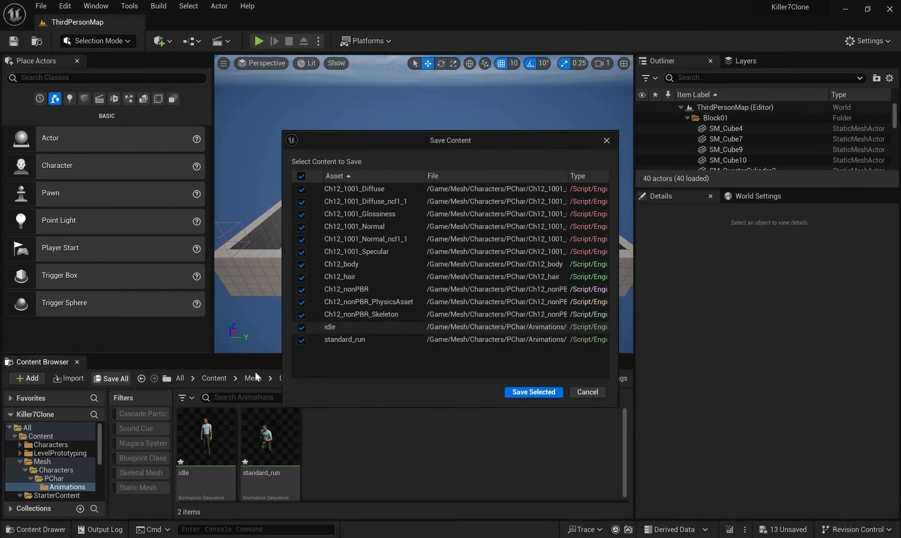
key(Return)
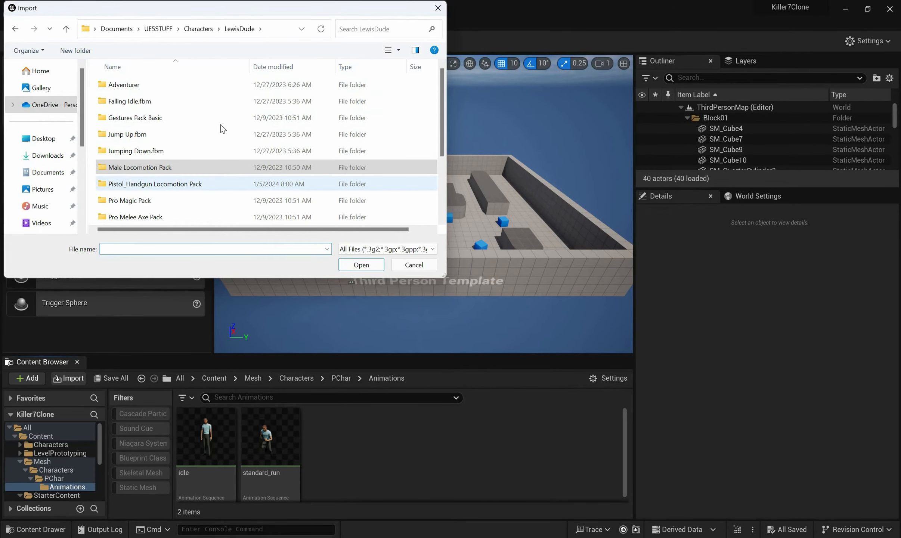
Import pistol idle.fbx from the Pistol_Handgun Locomotion Pack into Animations with Ch12_nonPBR_Skeleton as its skeleton
key(Return)
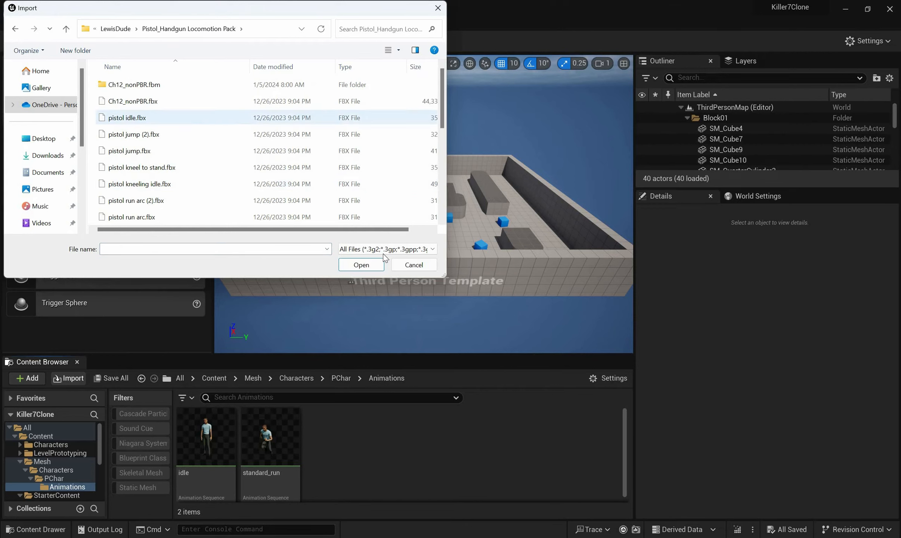
click(215, 118)
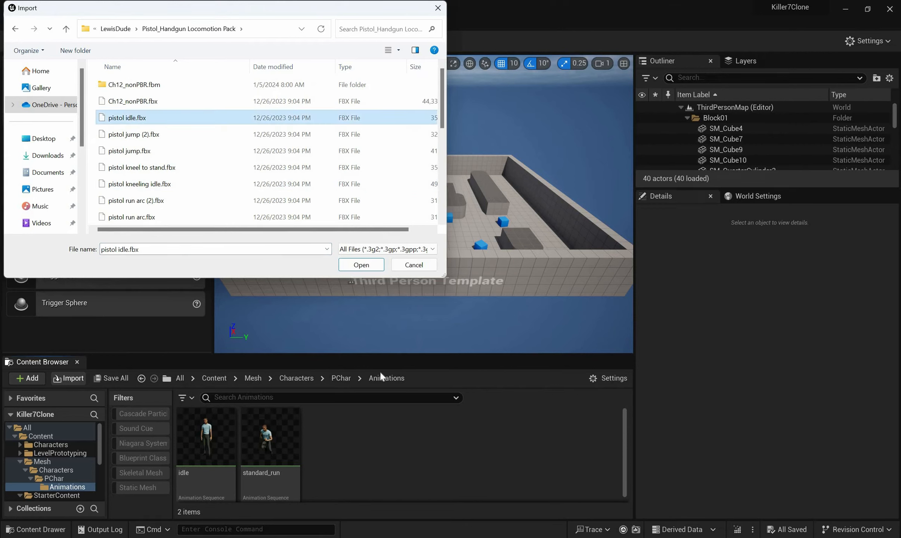
click(361, 265)
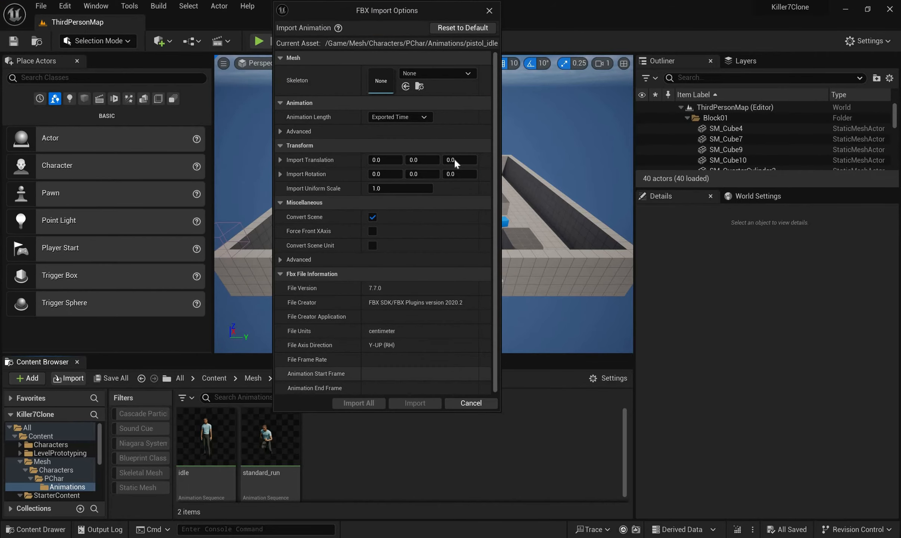
click(438, 74)
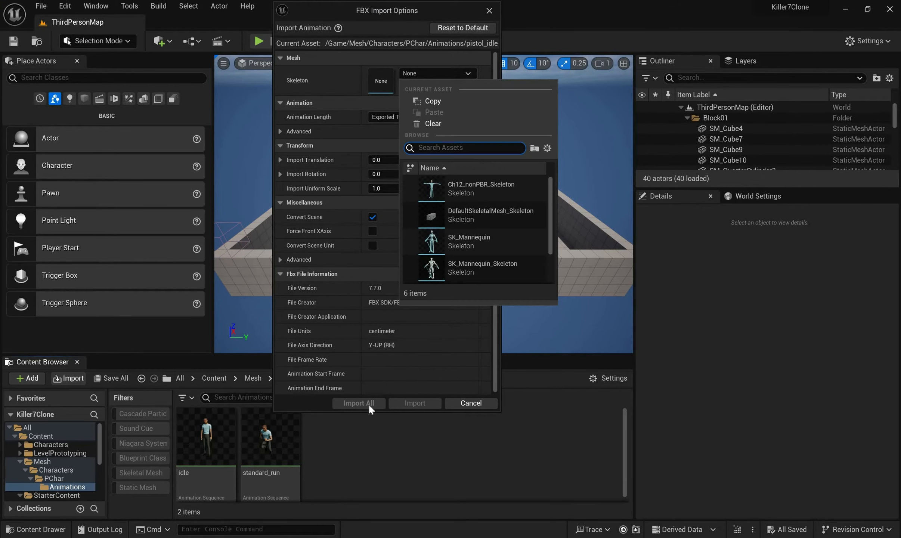
click(481, 188)
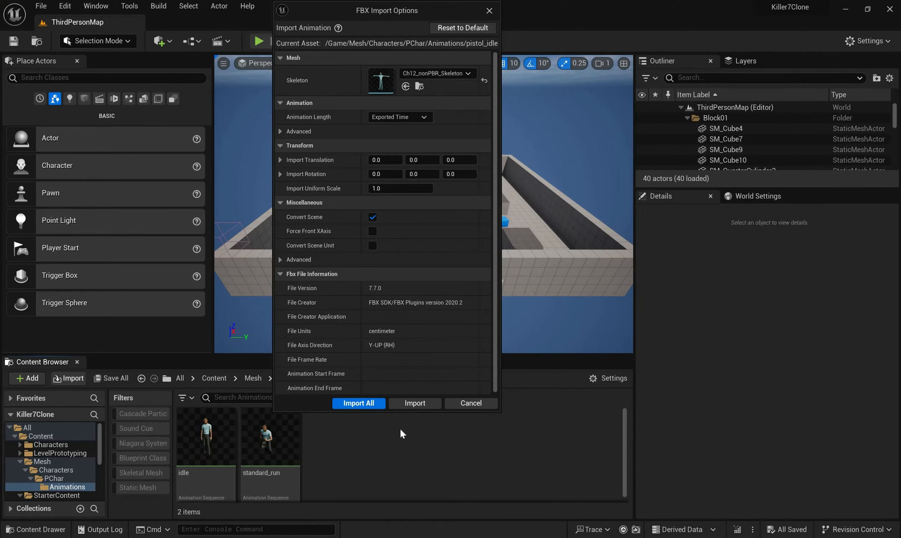
click(358, 403)
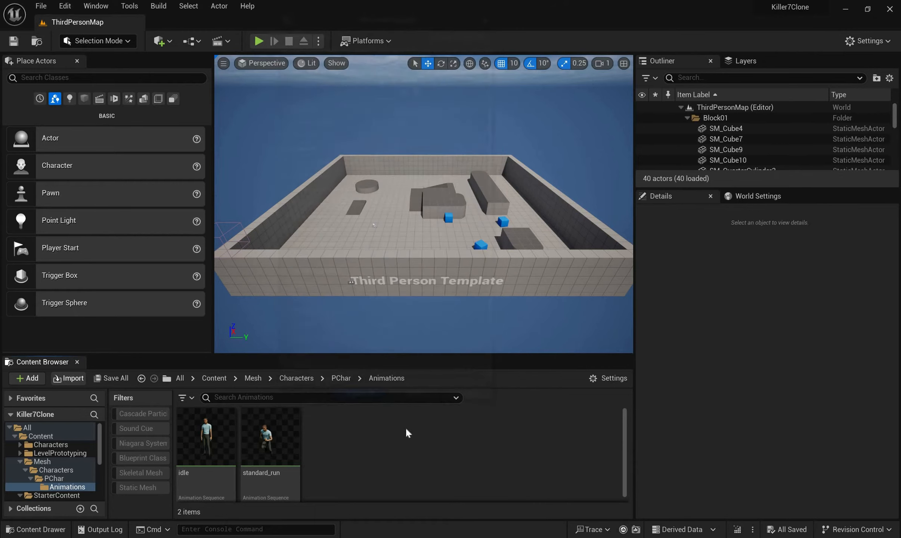
Create a legacy Blend Space 1D in the Animations folder using Ch12_nonPBR_Skeleton
click(396, 450)
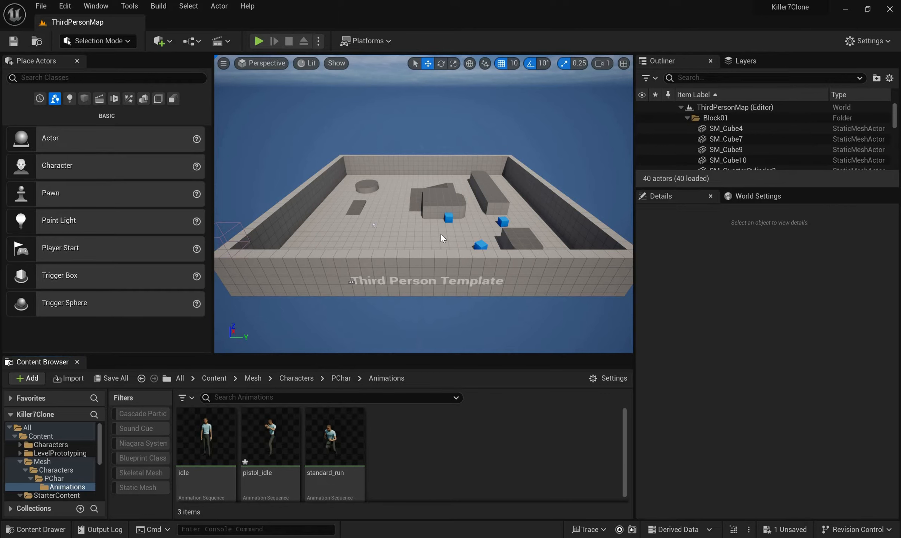
right_click(407, 448)
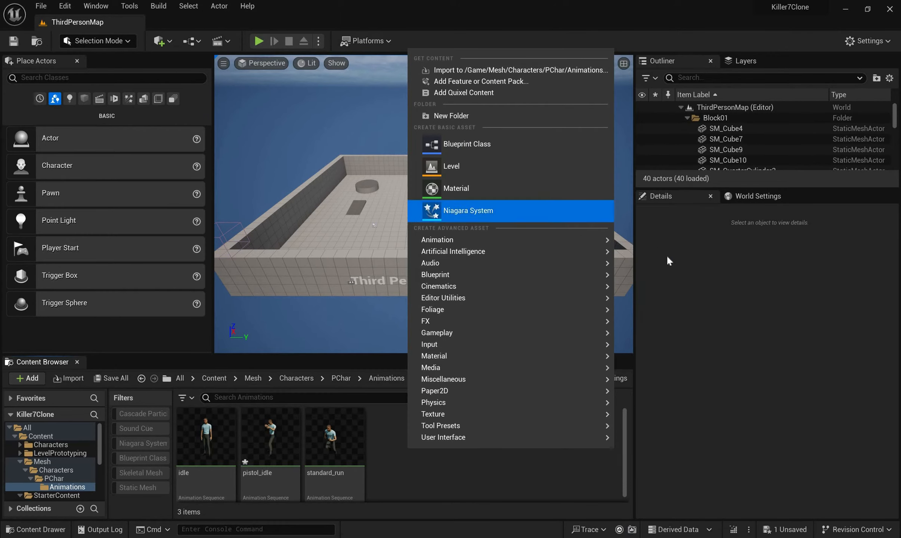
mouse_move(479, 240)
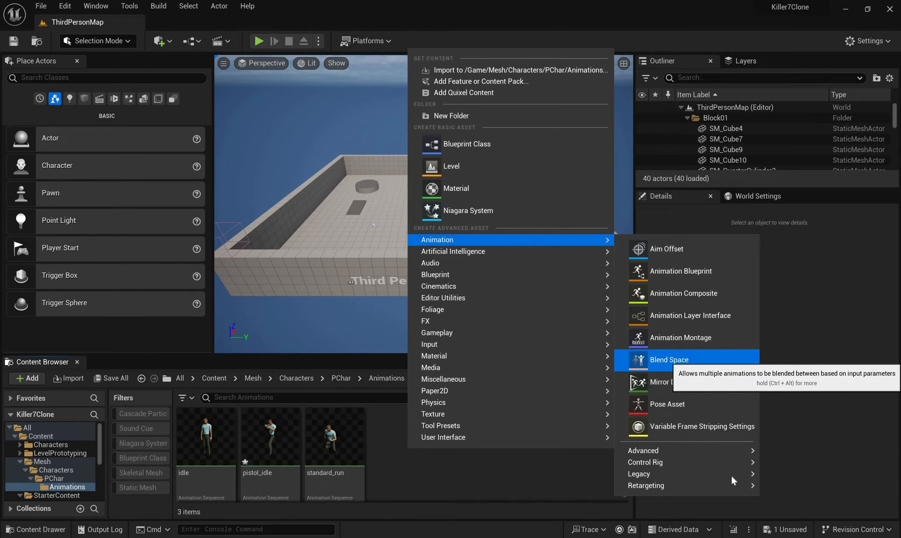
mouse_move(731, 475)
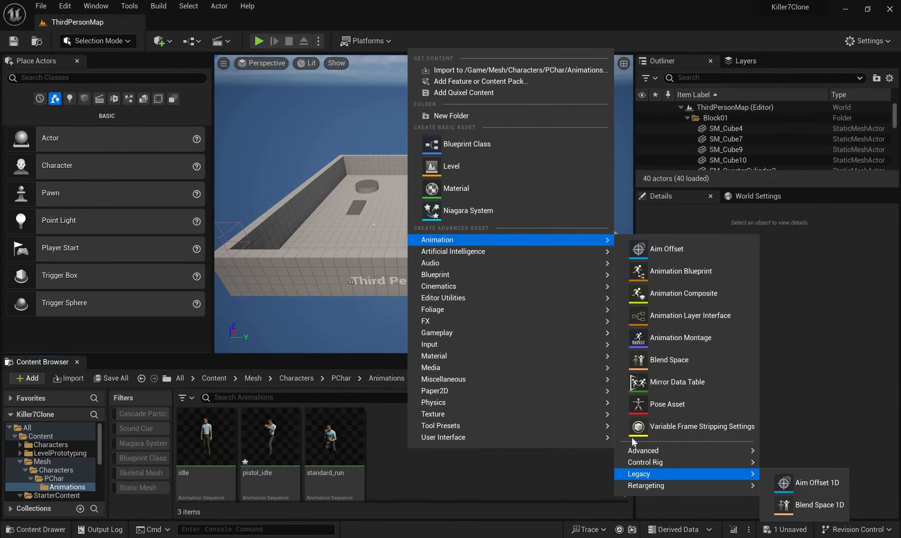
click(815, 505)
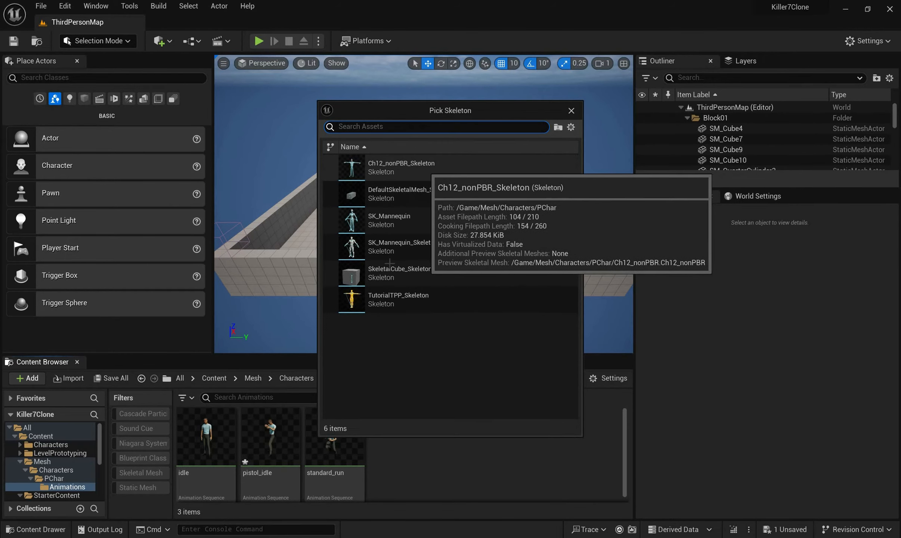
click(426, 169)
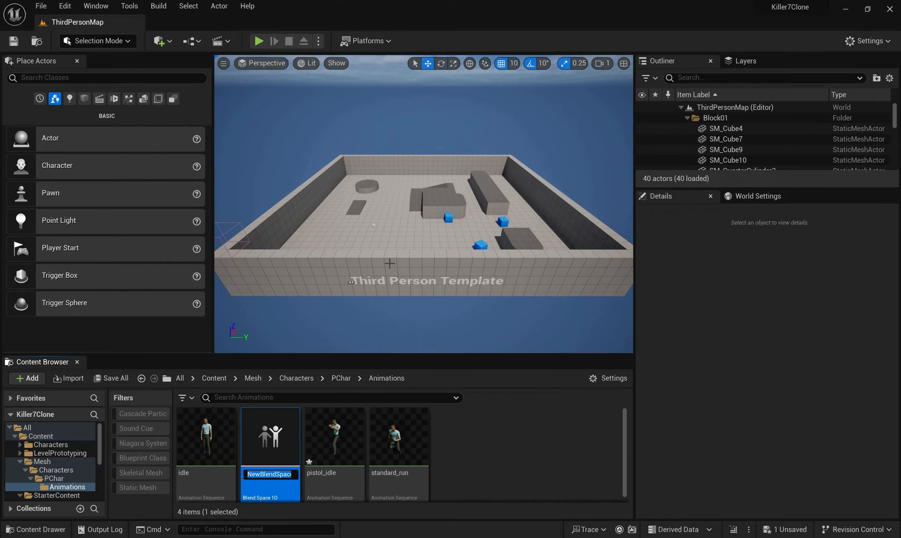
Name the new blend space LewisDudeBlendSpace1D and open it
key(Caps_Lock)
text(L)
key(Caps_Lock)
text(ewis)
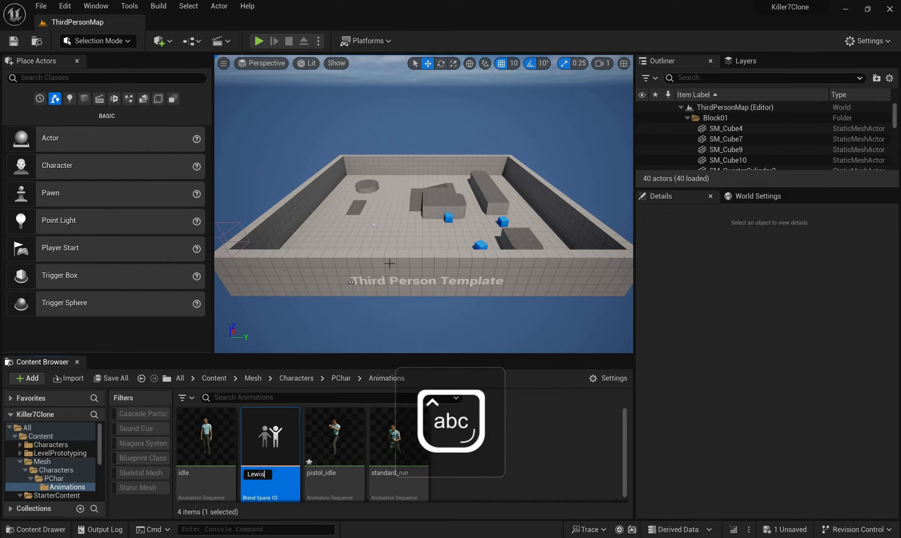
key(Caps_Lock)
text(D)
key(Caps_Lock)
text(ude)
key(Caps_Lock)
text(B)
key(Caps_Lock)
text(lend)
key(Caps_Lock)
text(S)
key(Caps_Lock)
text(pace1D)
key(Return)
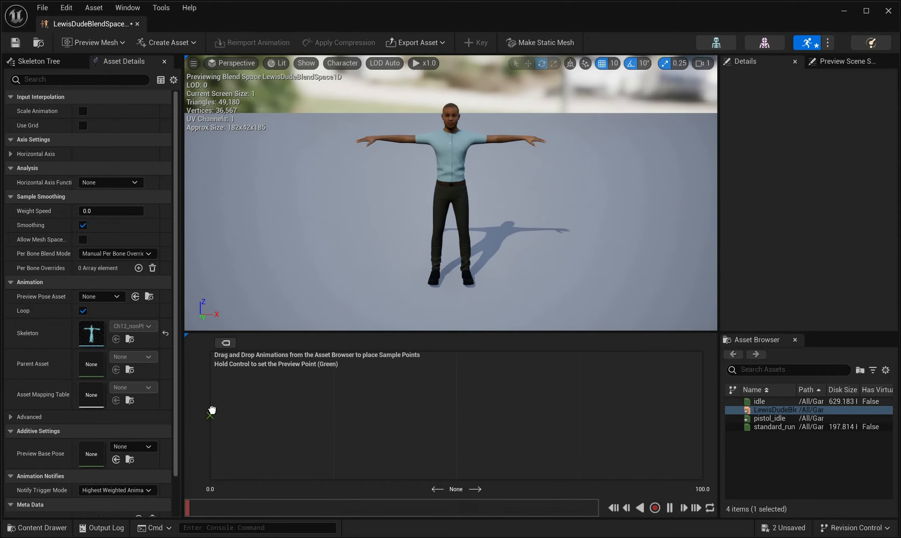
Place the idle animation at 0.0 on the blend space's horizontal axis and open the standard_run animation
drag(760, 401, 210, 413)
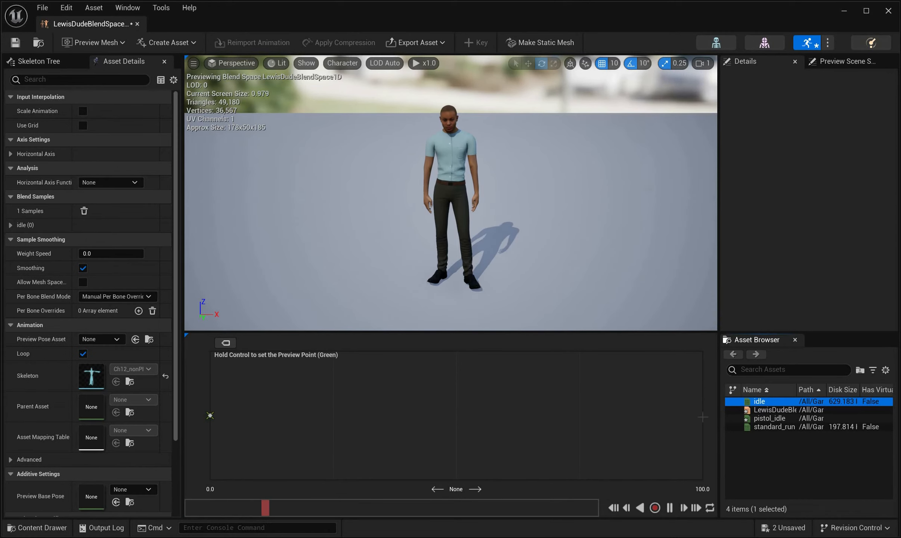
drag(770, 426, 768, 427)
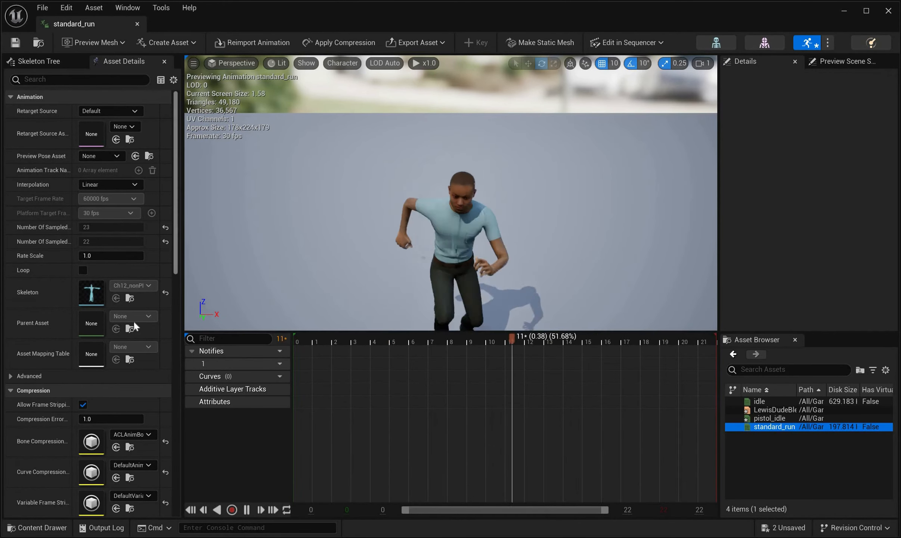
Enable root motion for standard_run, set its root motion root lock to Anim First Frame, and turn on Force Root Lock
scroll(125, 344, down, 5)
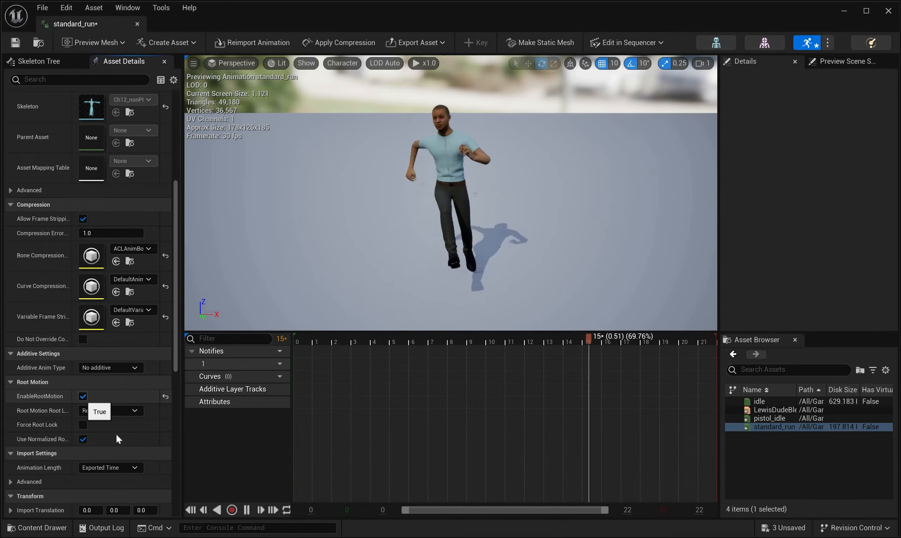
click(82, 396)
click(125, 411)
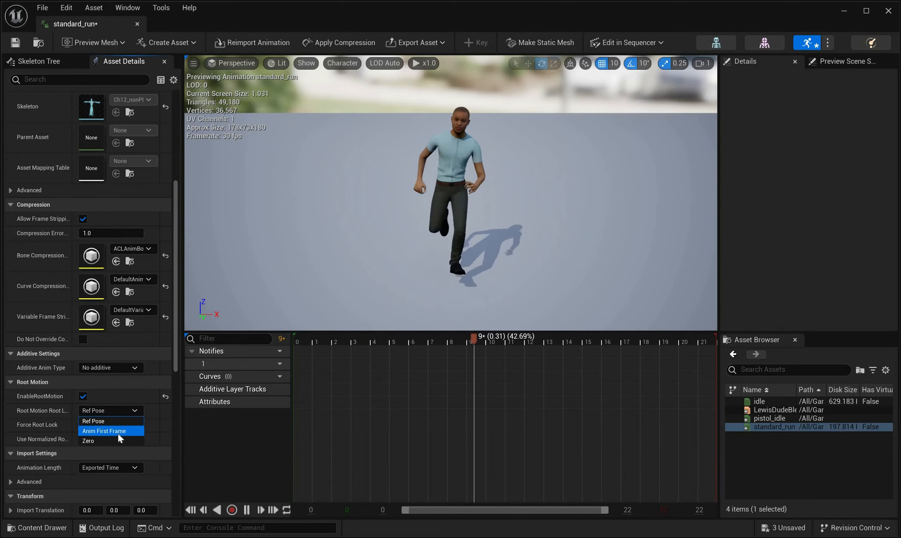
click(81, 431)
click(84, 425)
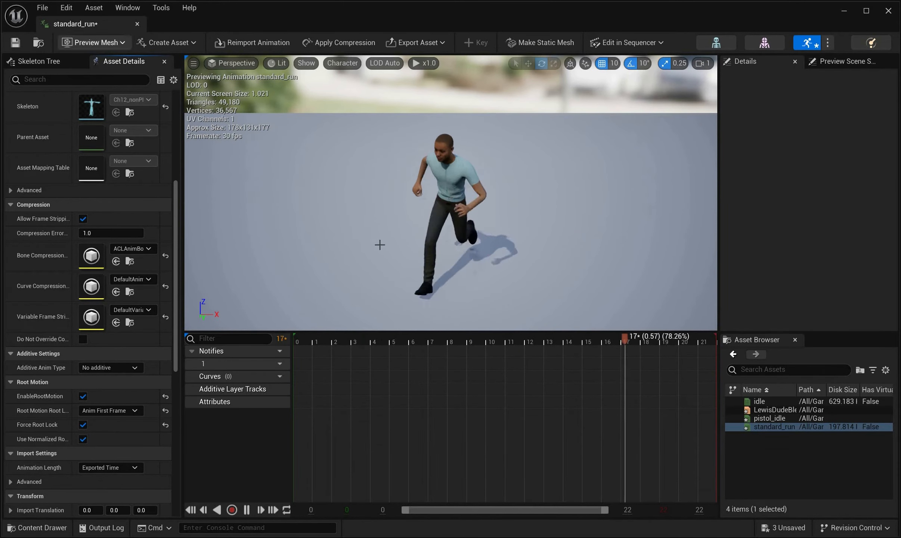
Close the animation editor and save LewisDudeBlendSpace1D, pistol_idle and standard_run
click(137, 24)
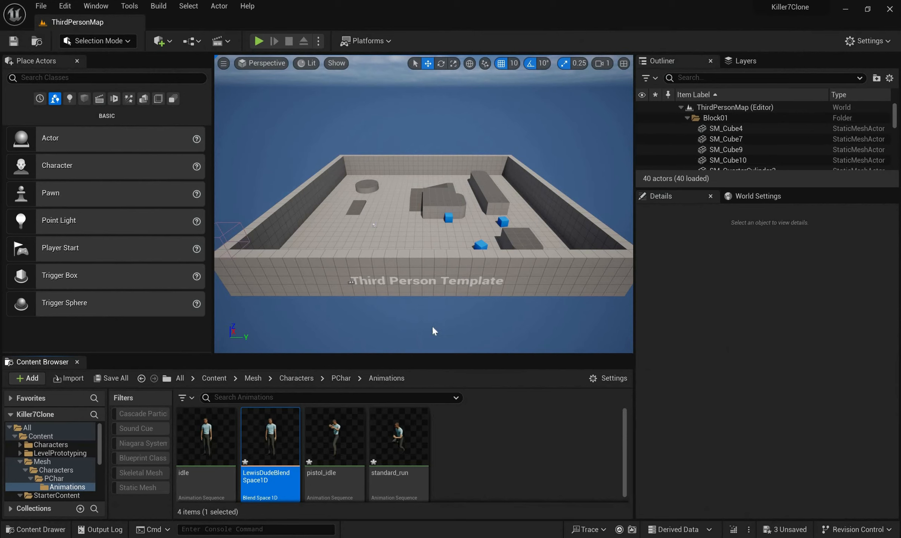
click(117, 378)
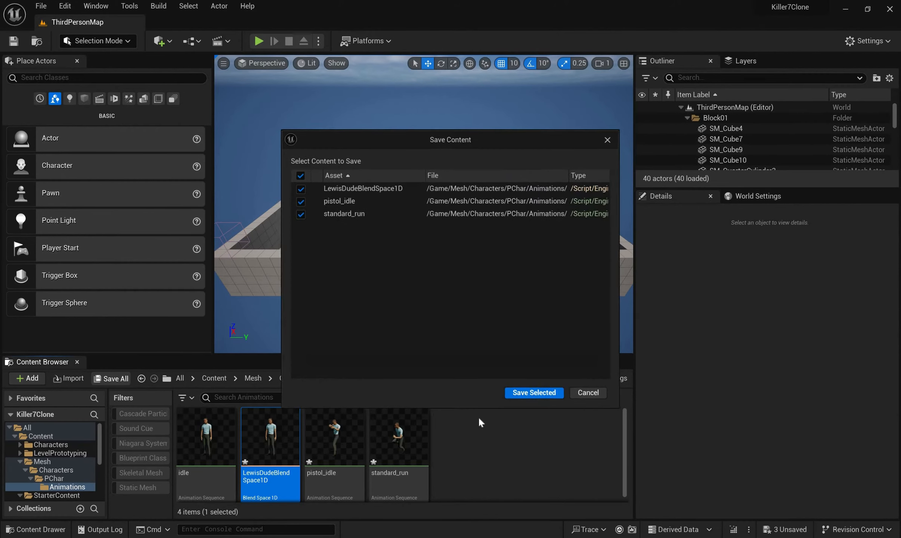
key(Return)
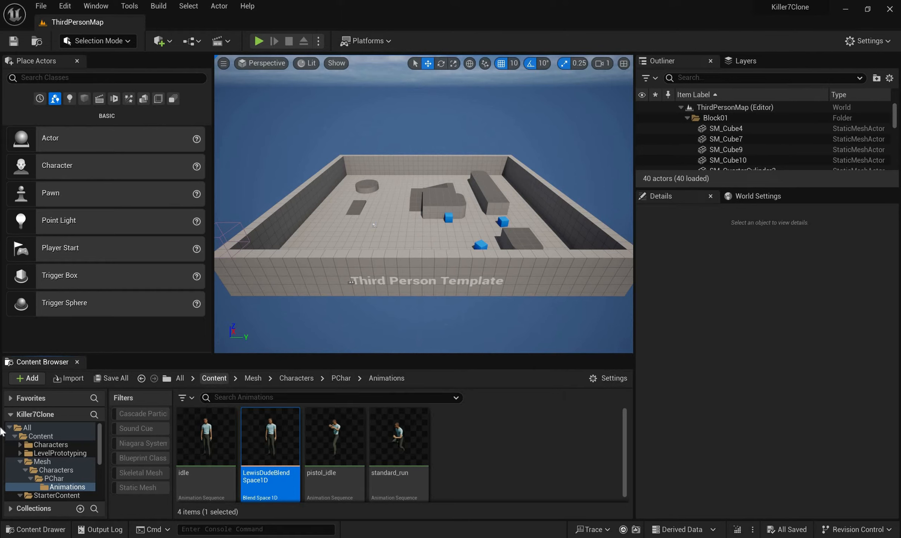
Open the Killer7Clone folder under C++ Classes and examine the Killer7CloneCharacter class
click(35, 436)
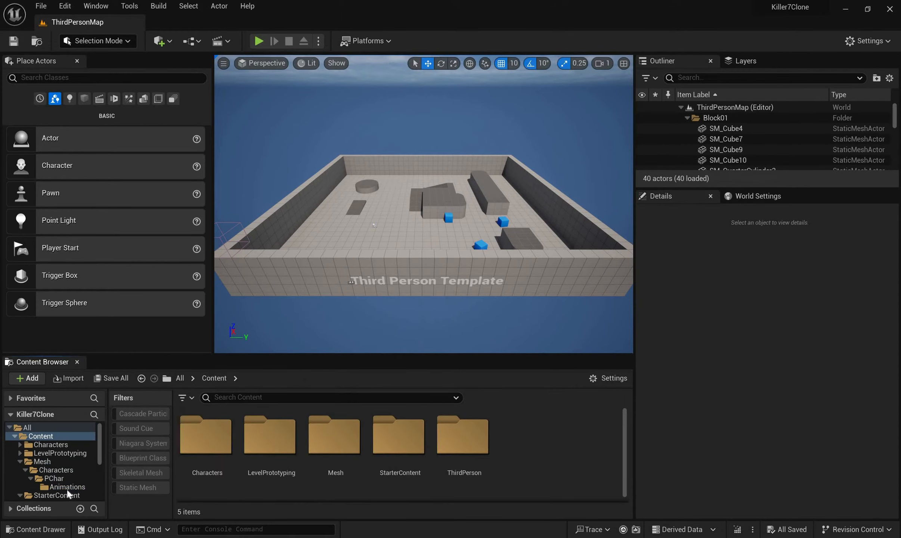
scroll(66, 486, down, 5)
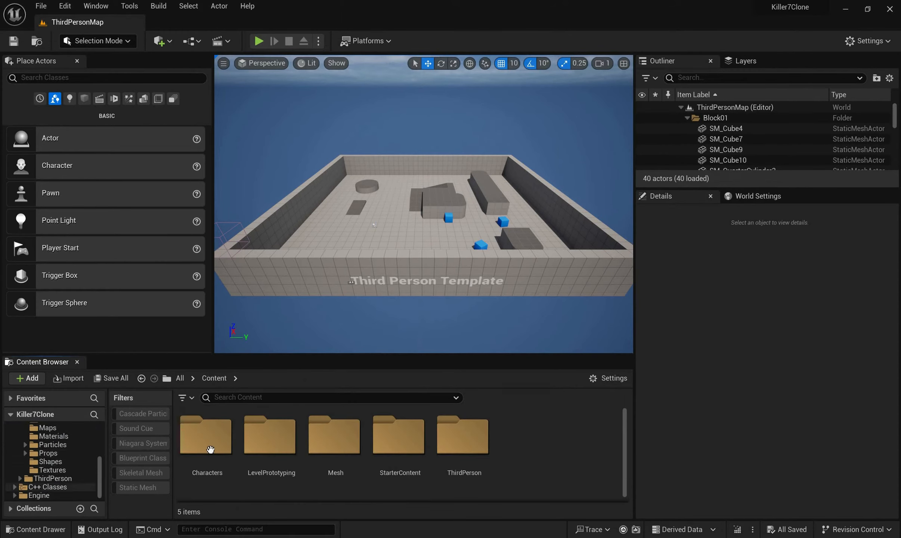
click(53, 487)
double_click(208, 446)
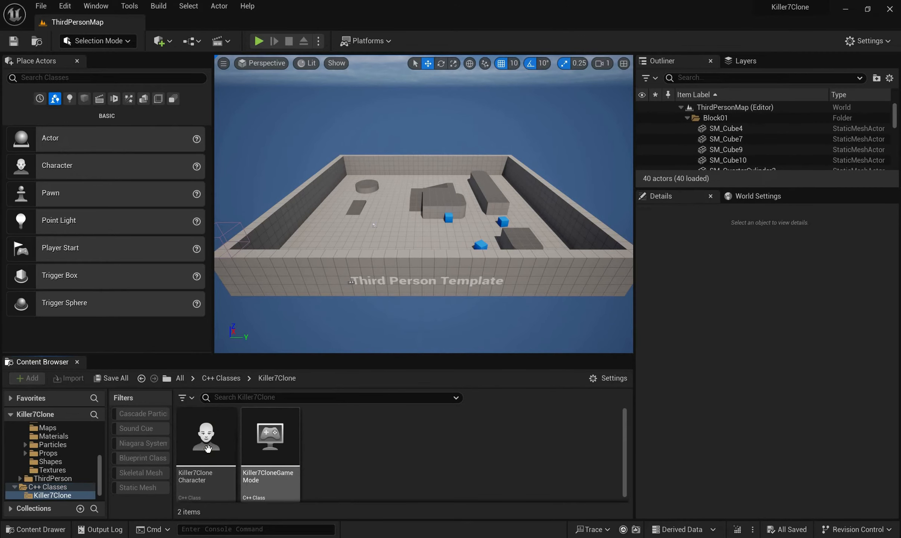
mouse_move(204, 454)
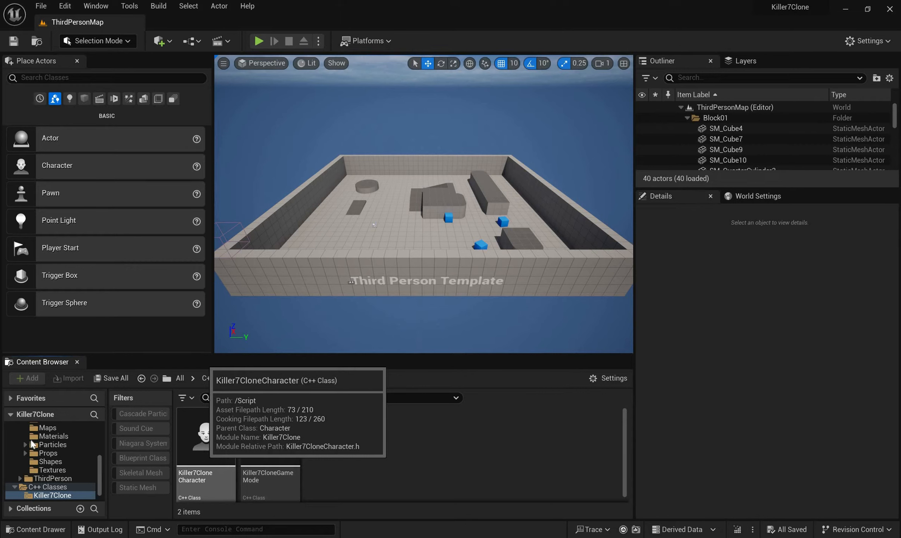
Return to the Content folder, create a folder named GameBP in it and open it
scroll(42, 495, up, 3)
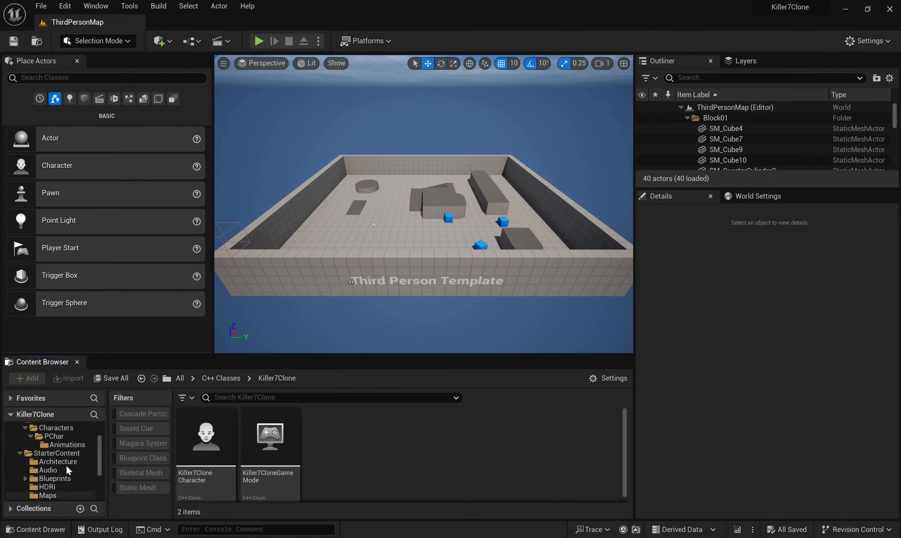
scroll(76, 466, up, 2)
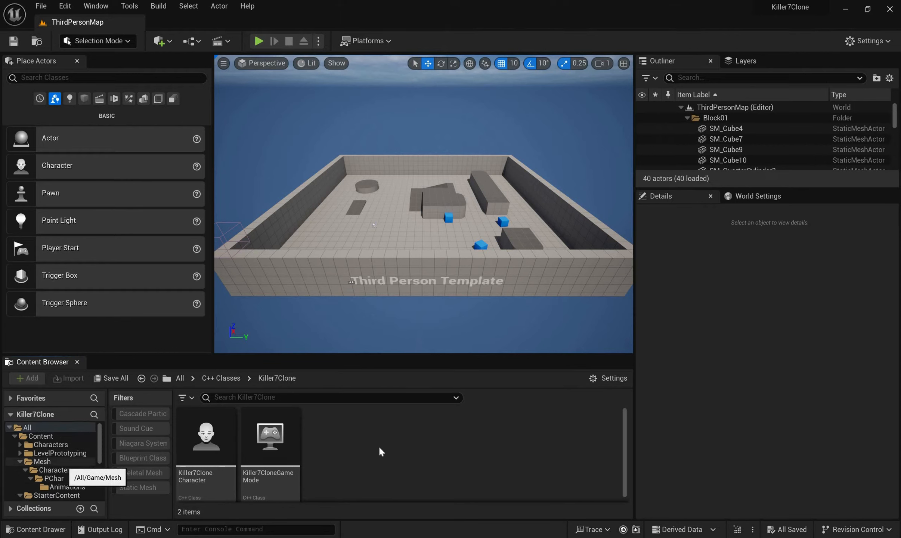
double_click(268, 430)
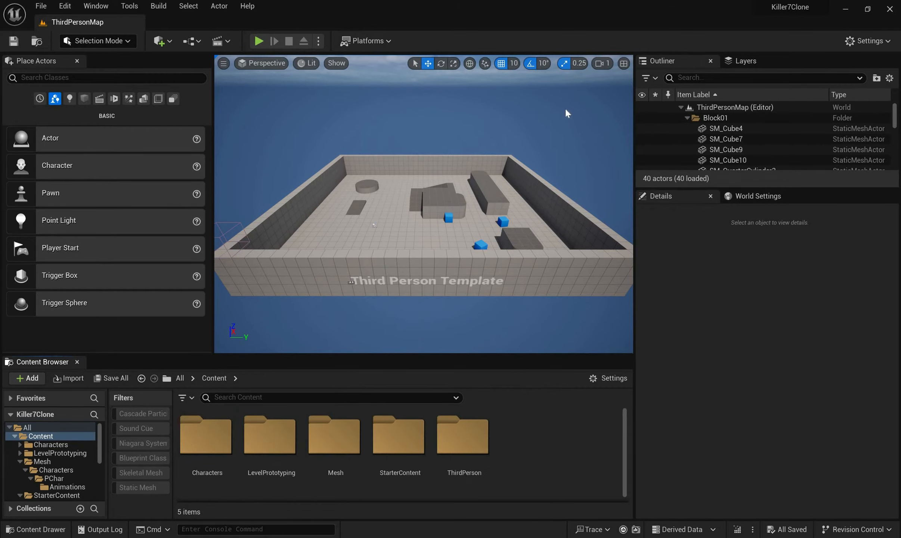
right_click(513, 435)
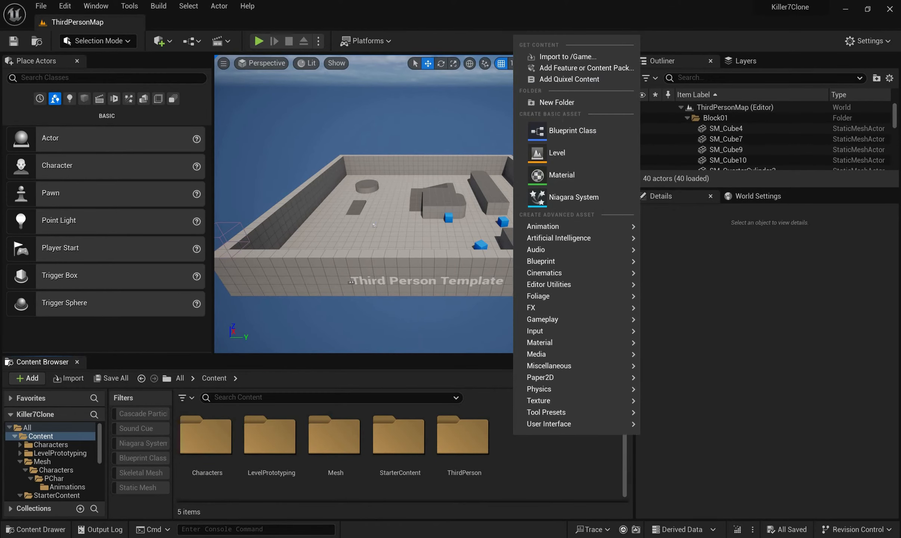
click(557, 102)
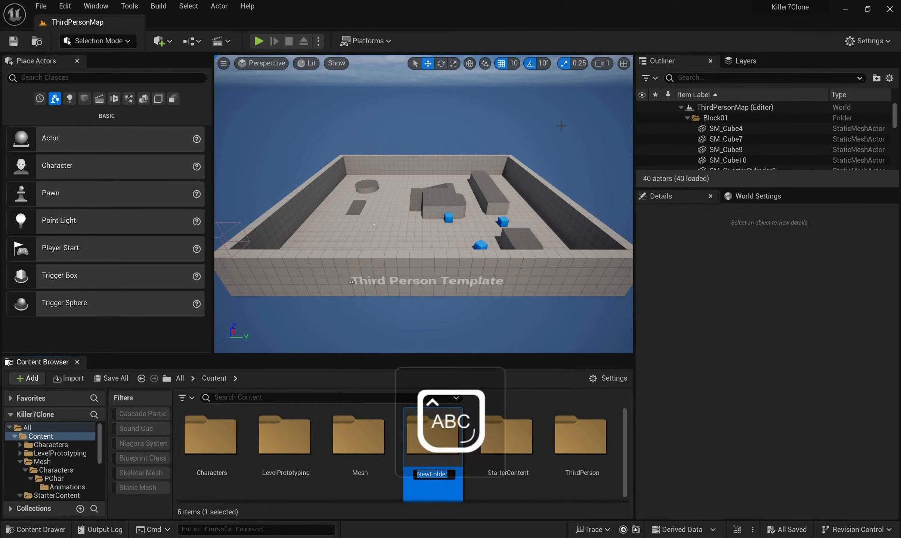
text(Game)
key(Caps_Lock)
text(BP)
key(Caps_Lock)
key(Return)
double_click(274, 429)
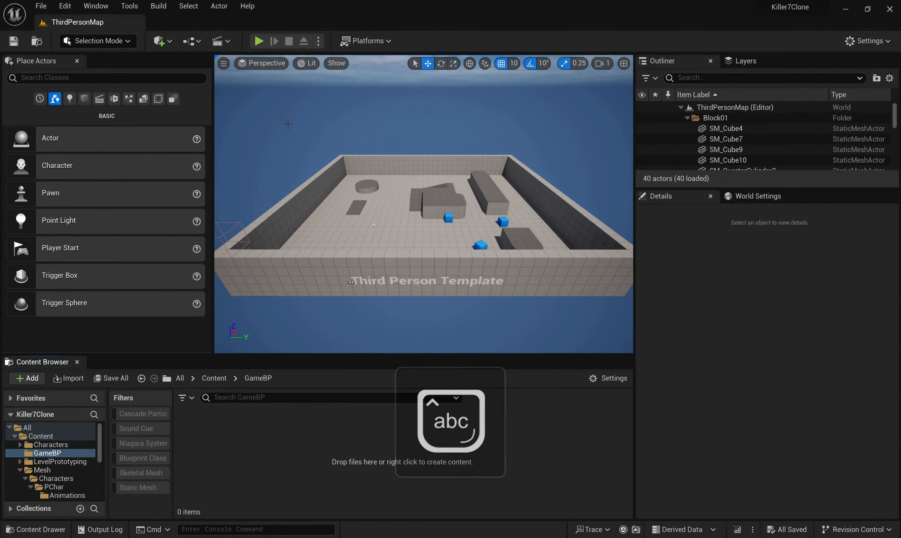
Create a folder named PLayerCharacter inside GameBP and open it
right_click(226, 440)
click(287, 108)
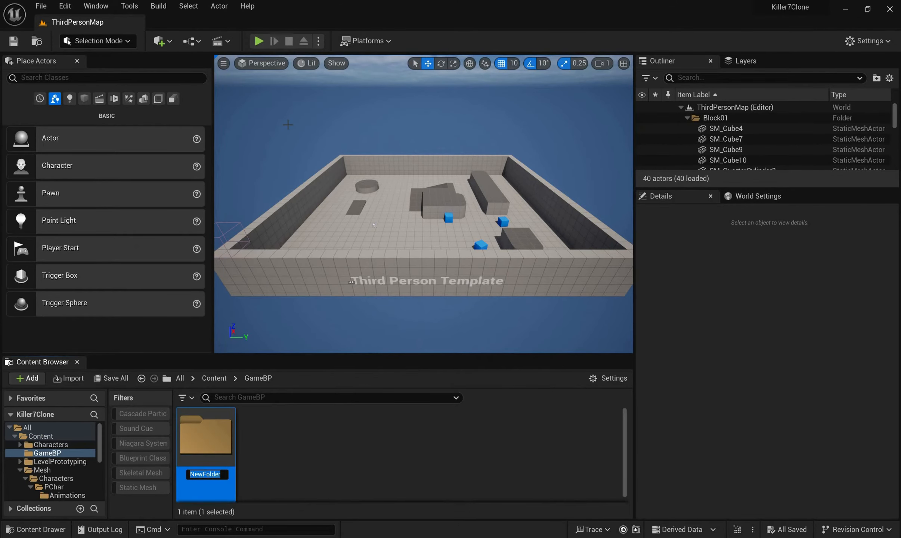
key(Caps_Lock)
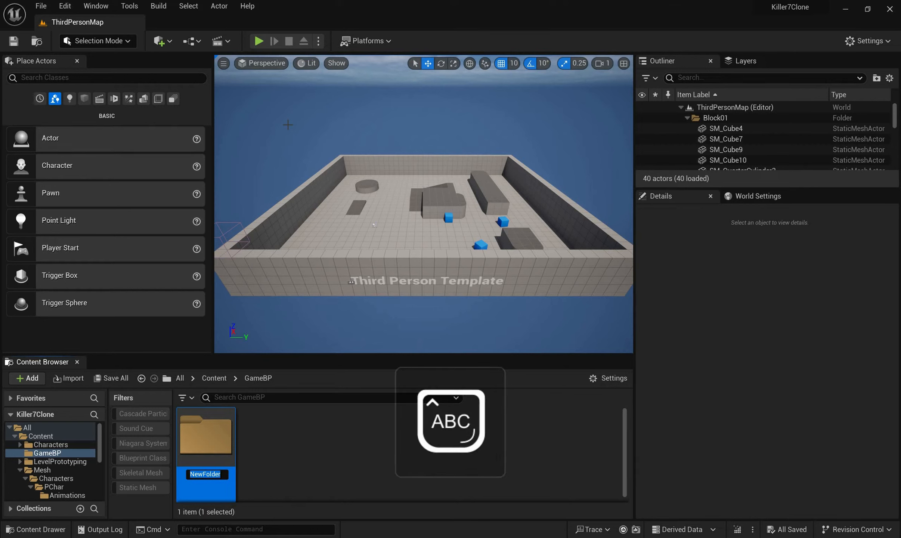
text(PL)
key(Caps_Lock)
text(ayer)
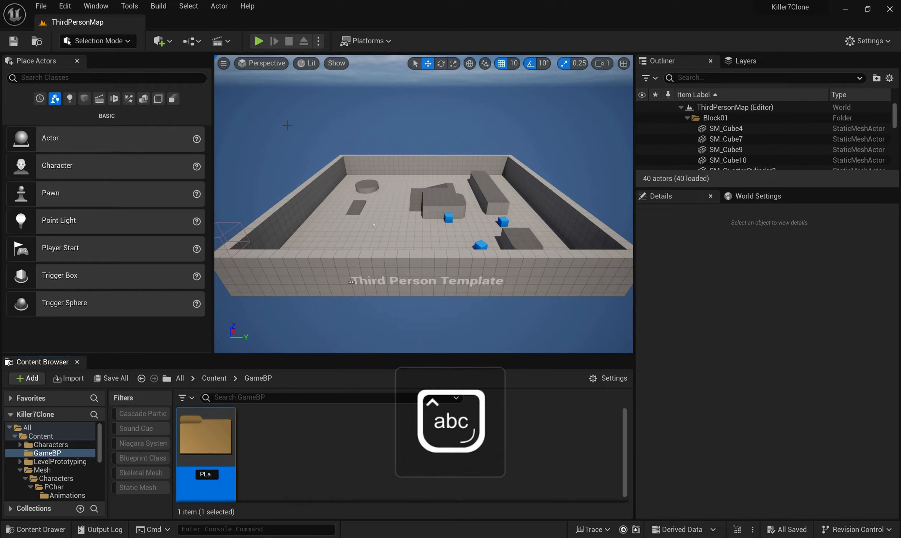
key(Caps_Lock)
text(C)
key(Caps_Lock)
text(haracter)
key(Return)
key(Return)
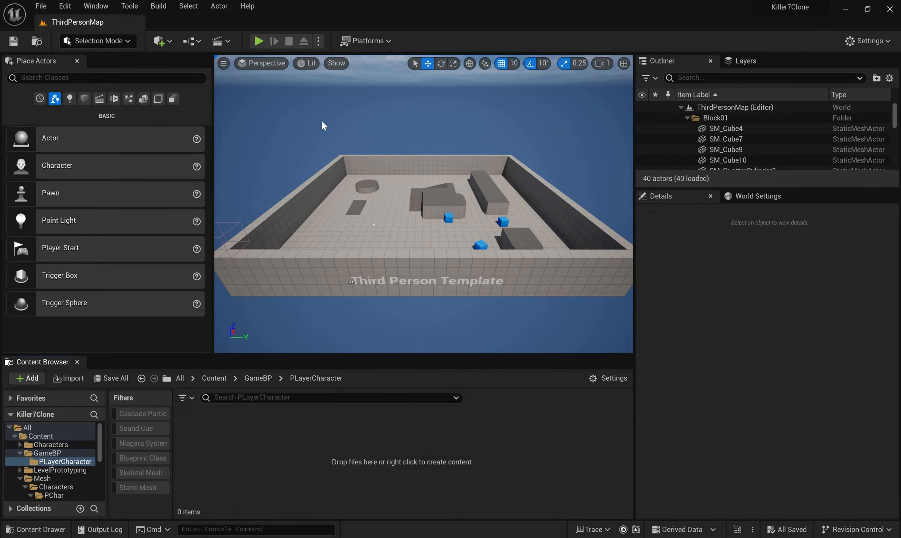
Create a subfolder named Inputs inside the PLayerCharacter folder
right_click(241, 443)
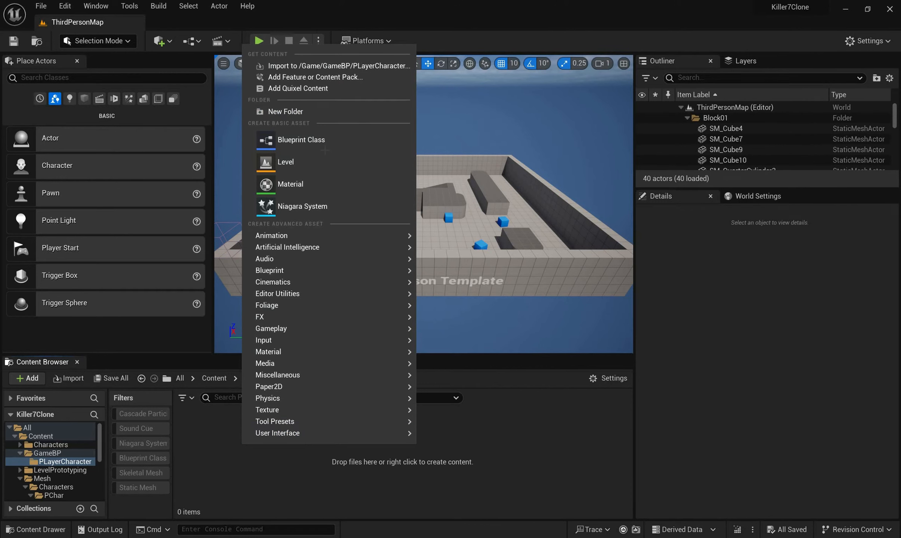
click(268, 112)
key(Caps_Lock)
text(I)
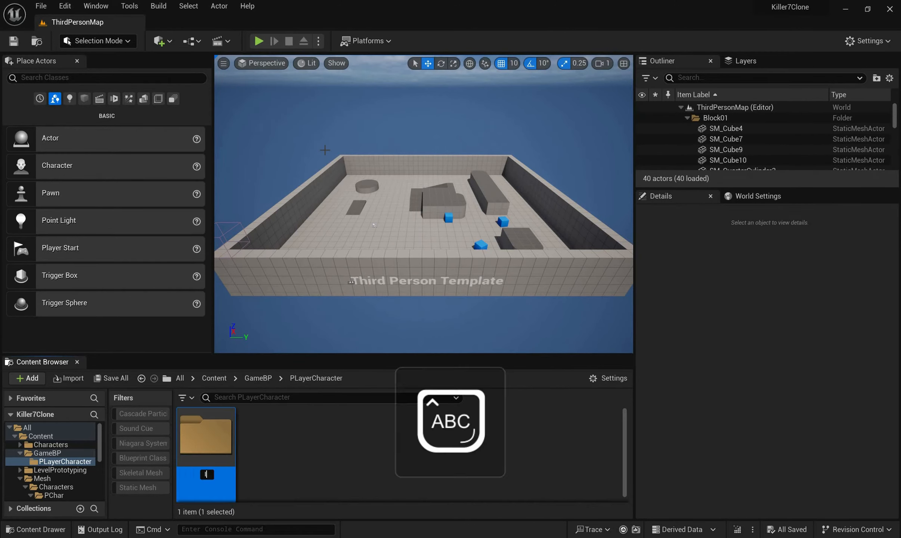
key(Caps_Lock)
text(nputs)
key(Return)
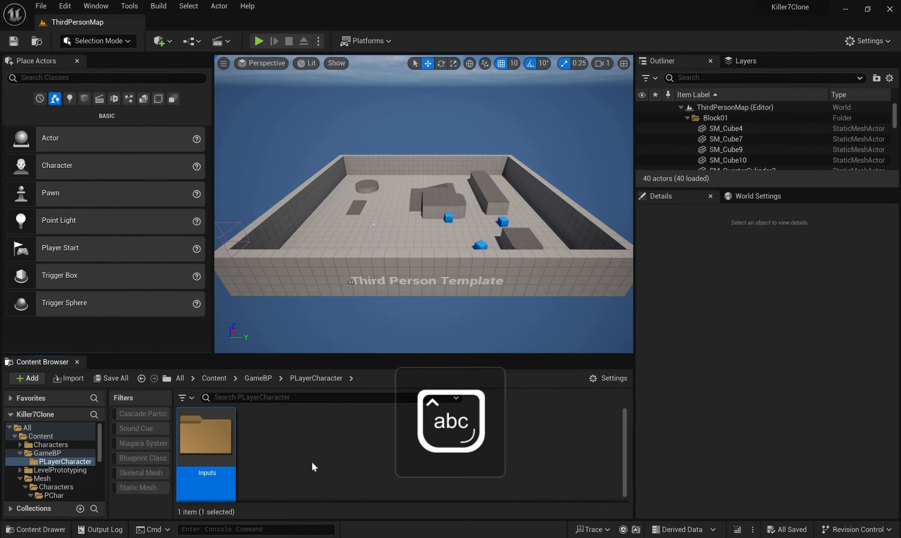
click(294, 429)
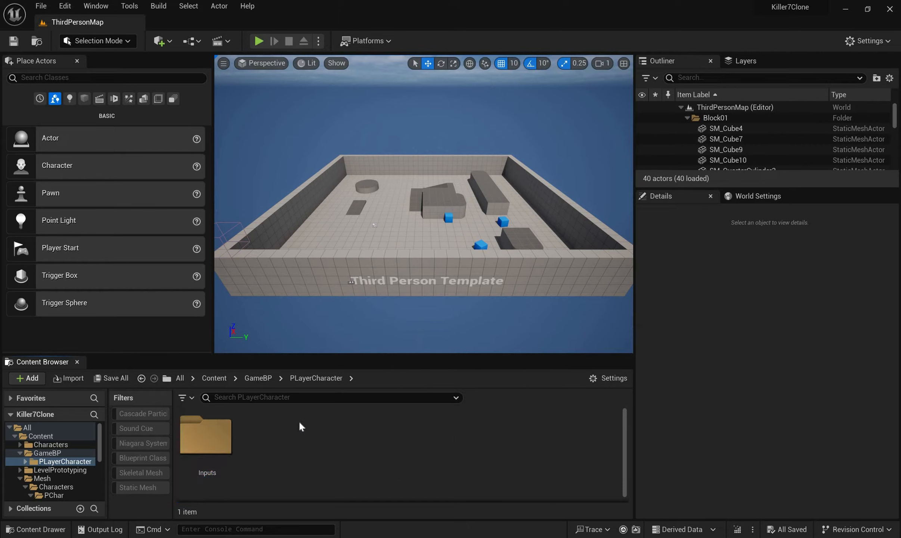
Create a Blueprint class with parent Character named Pcharacter in PLayerCharacter, open it and dock its editor in the main window
right_click(294, 427)
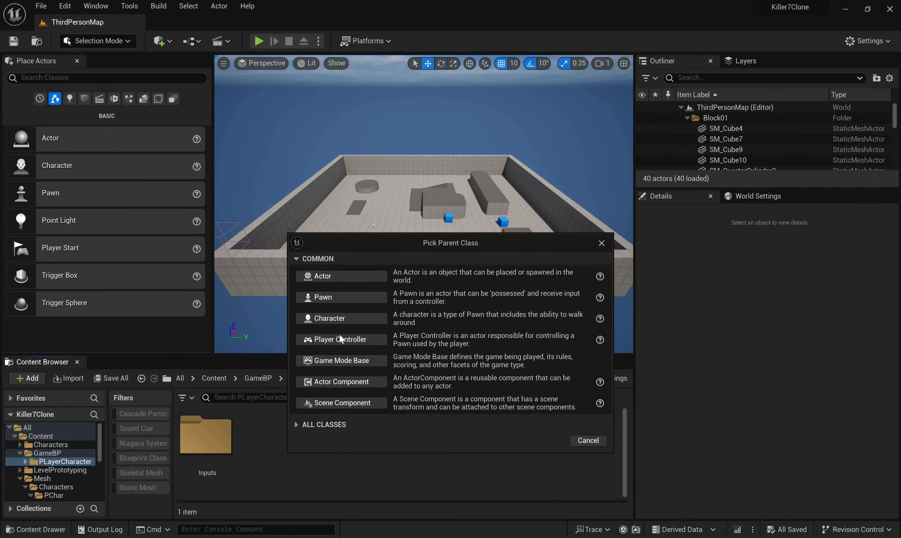
click(325, 425)
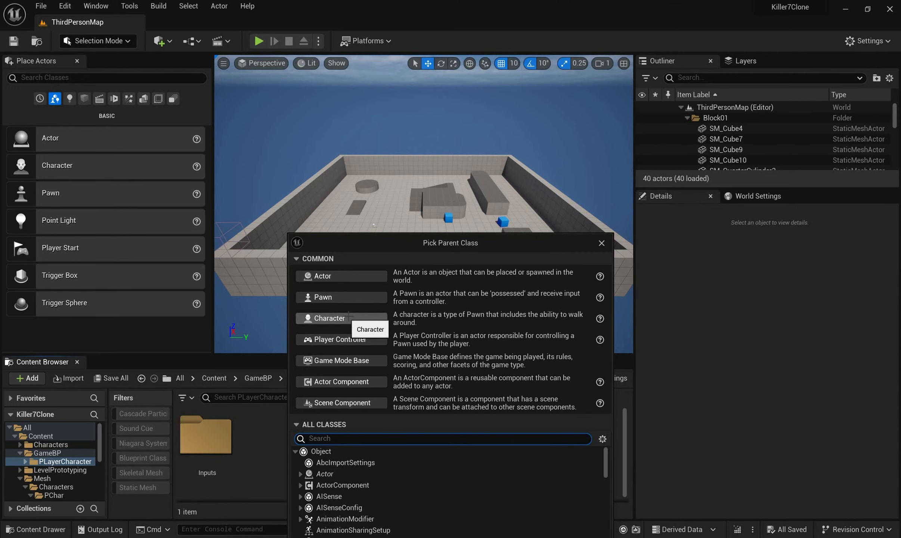
click(349, 317)
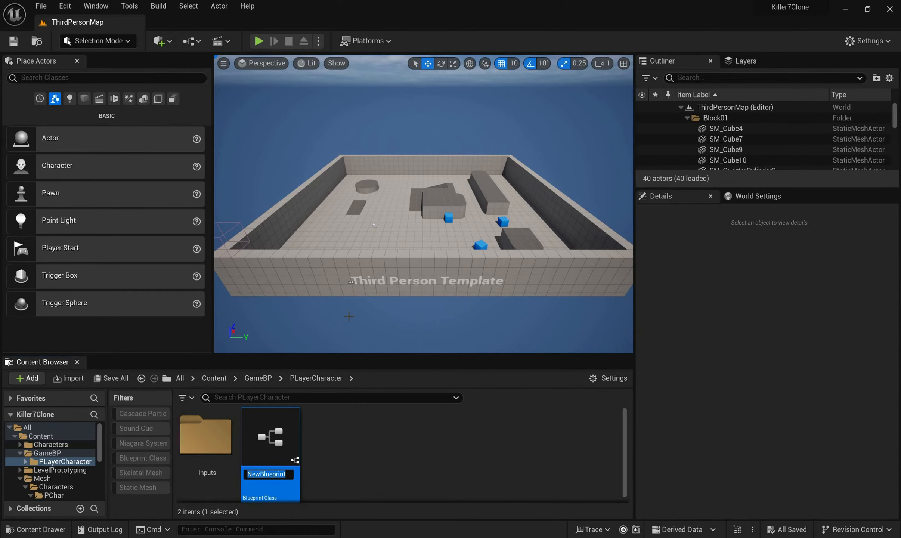
text(P)
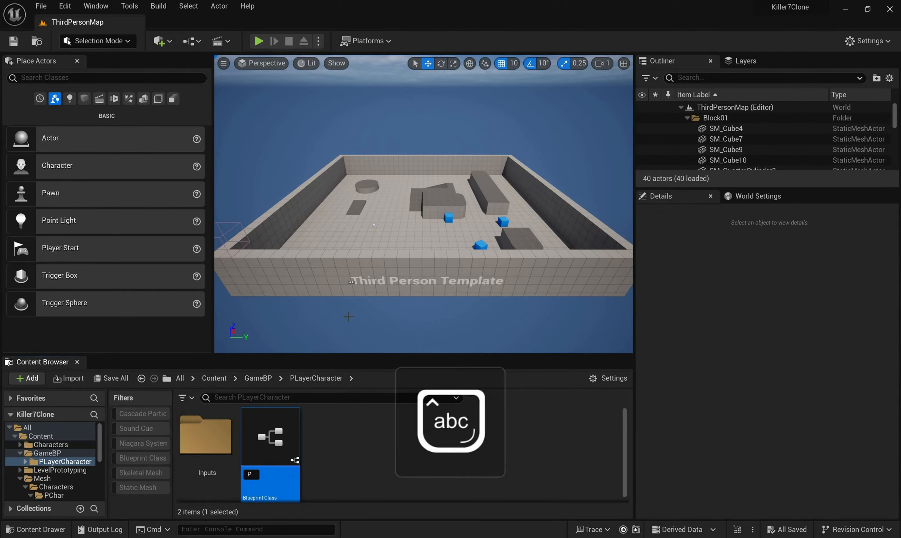
text(character)
key(Return)
key(Return)
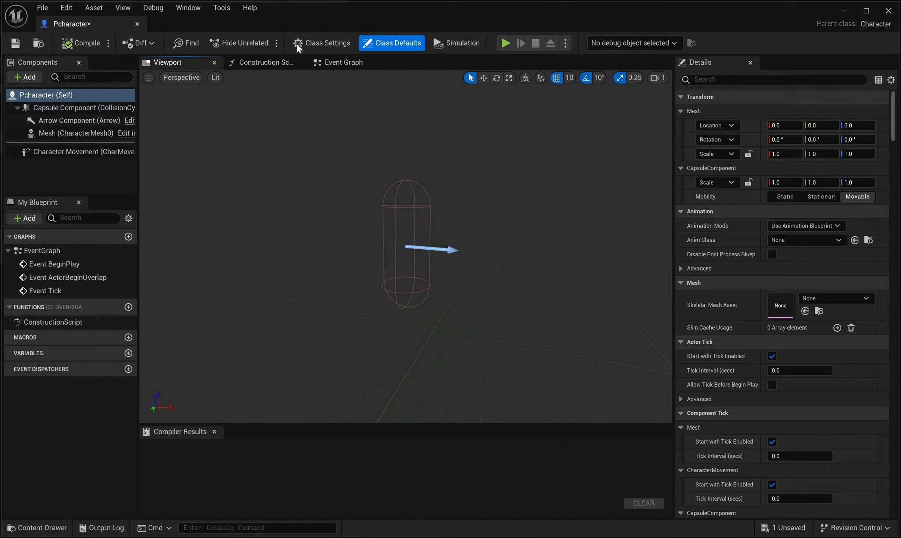
drag(90, 24, 239, 27)
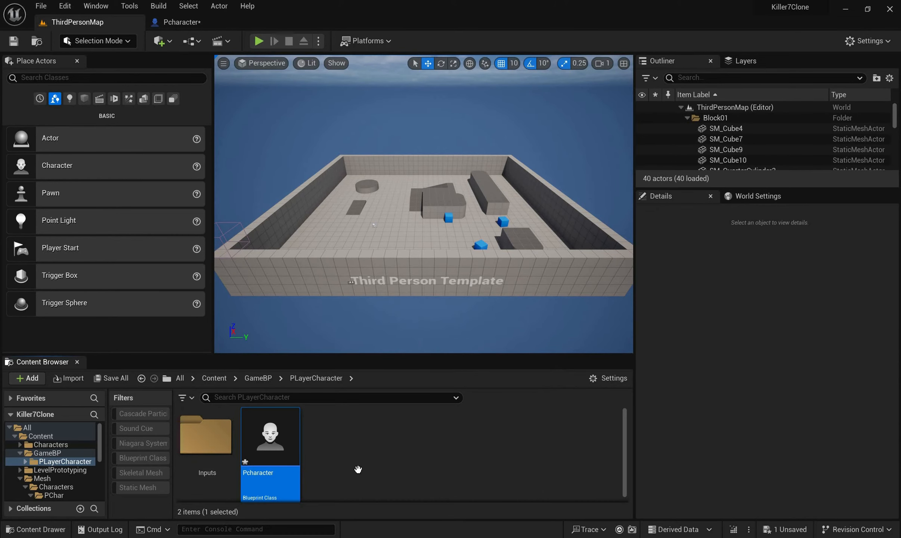
Open the Animations folder under Content/Mesh/Characters/PChar
click(214, 378)
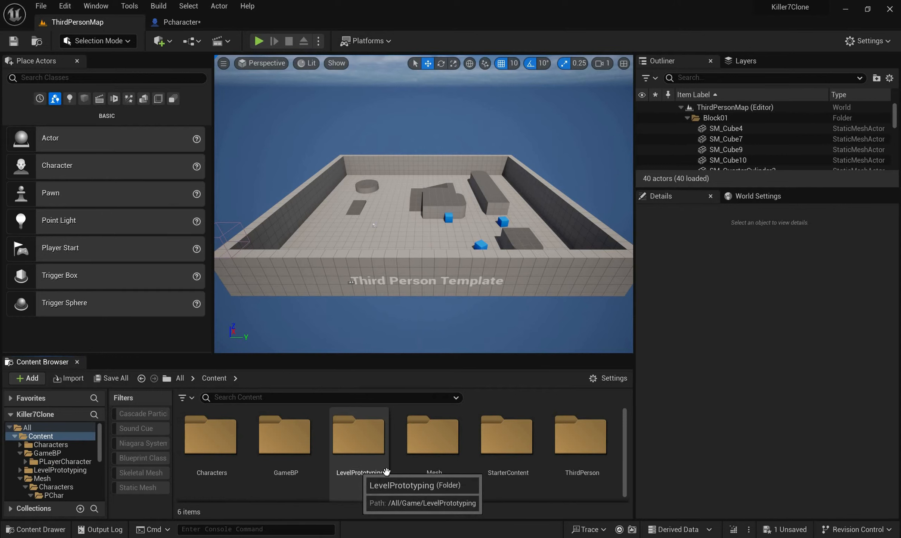
scroll(471, 447, down, 1)
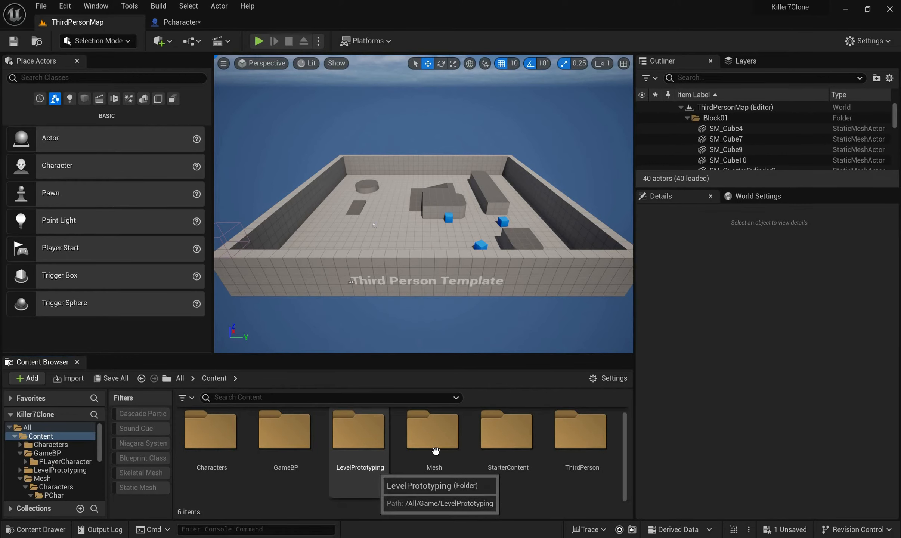
double_click(220, 430)
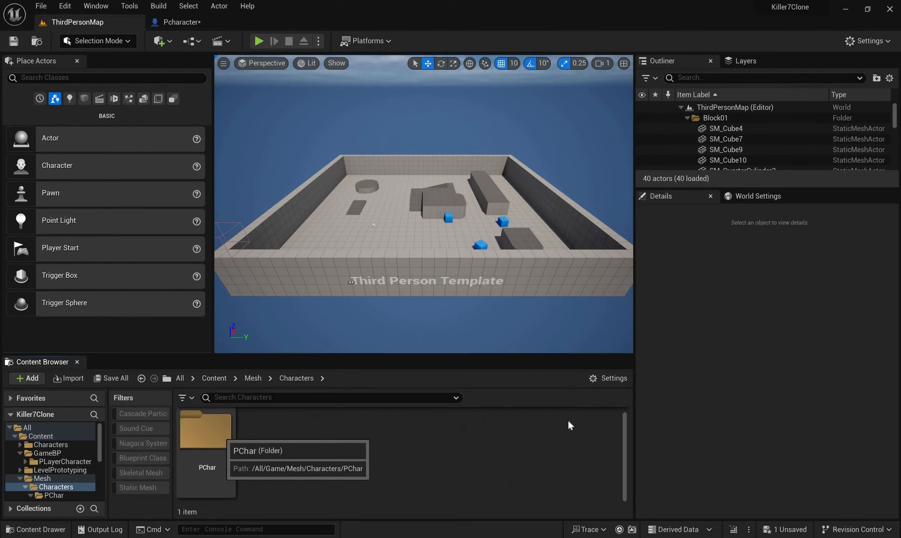
double_click(219, 429)
double_click(223, 432)
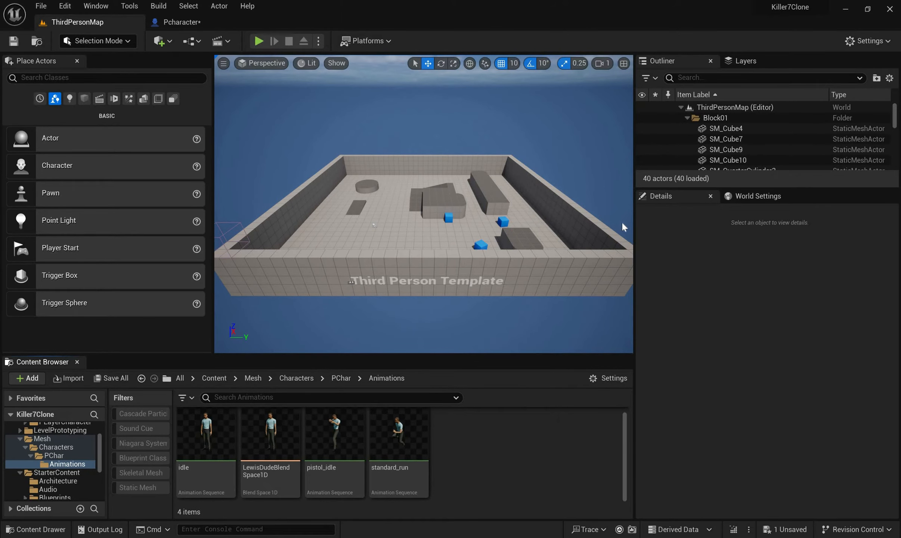
Create an Animation Blueprint for the Ch12_nonPBR_Skeleton in the Animations folder
mouse_move(564, 225)
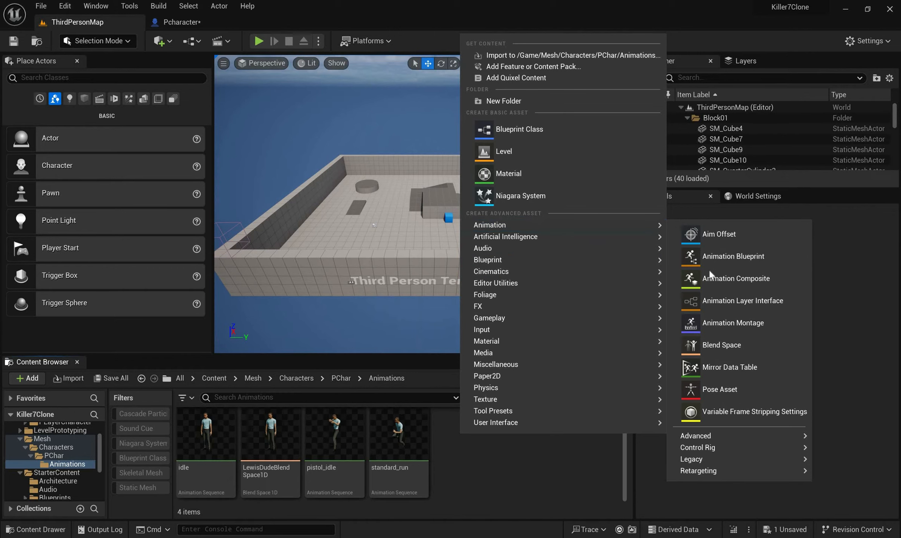
click(734, 256)
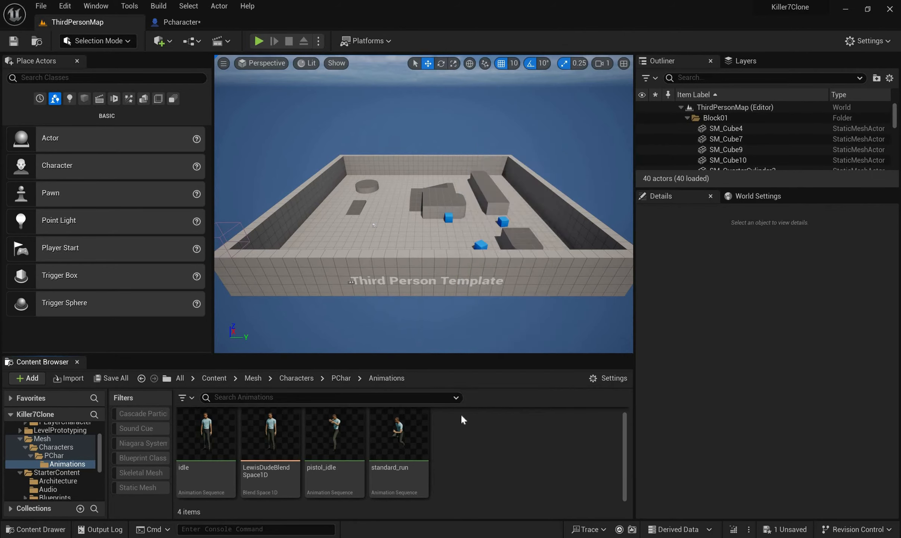
click(459, 231)
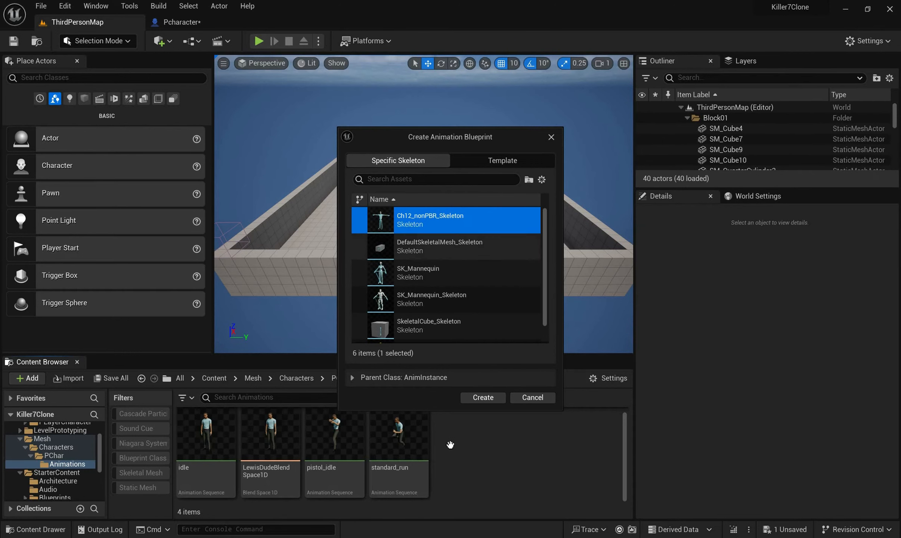
click(483, 397)
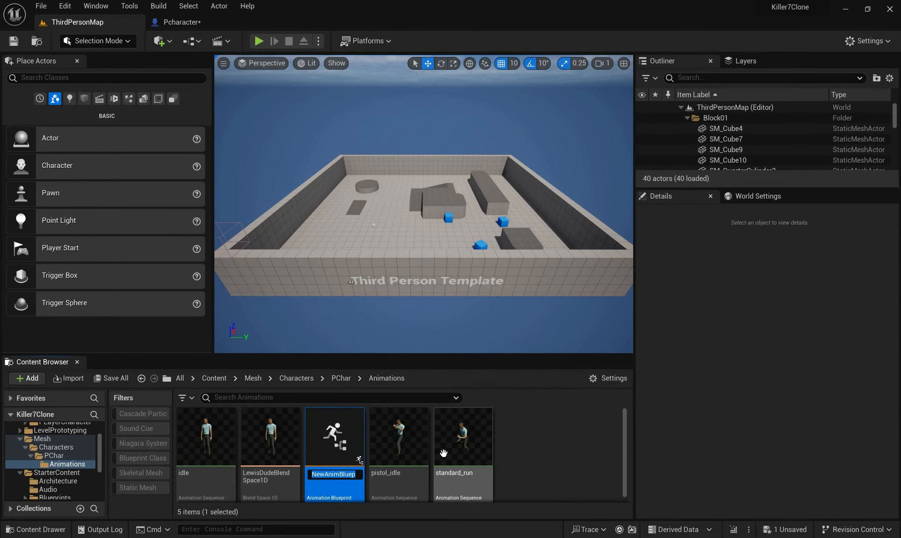
Name the new Animation Blueprint LewisAnimBP and open it
key(Caps_Lock)
text(L)
key(Caps_Lock)
text(e)
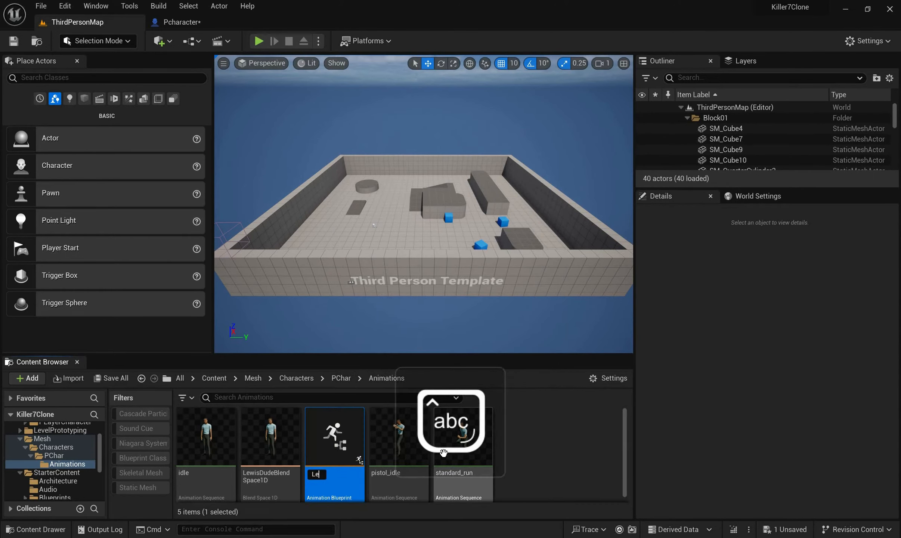
text(wis)
key(Caps_Lock)
text(A)
key(Caps_Lock)
text(nim)
key(Caps_Lock)
text(BP)
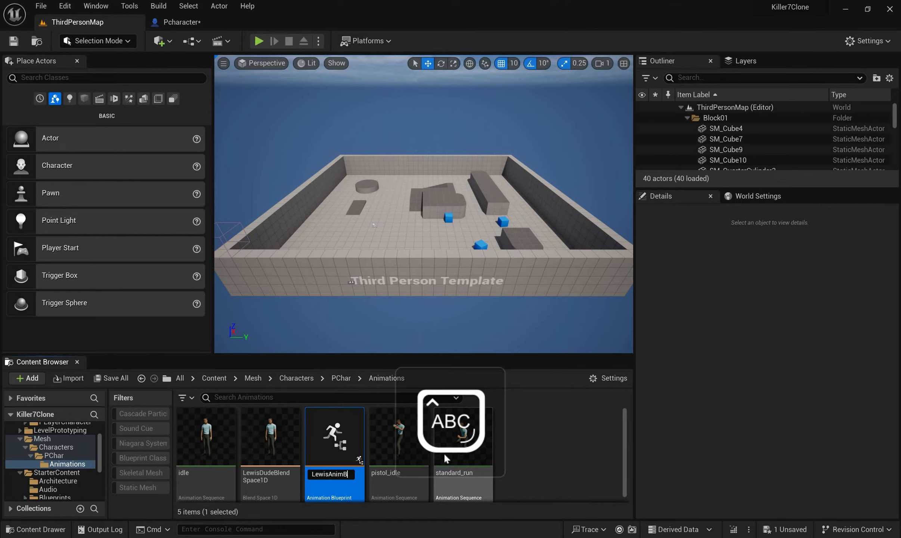
key(Caps_Lock)
key(Return)
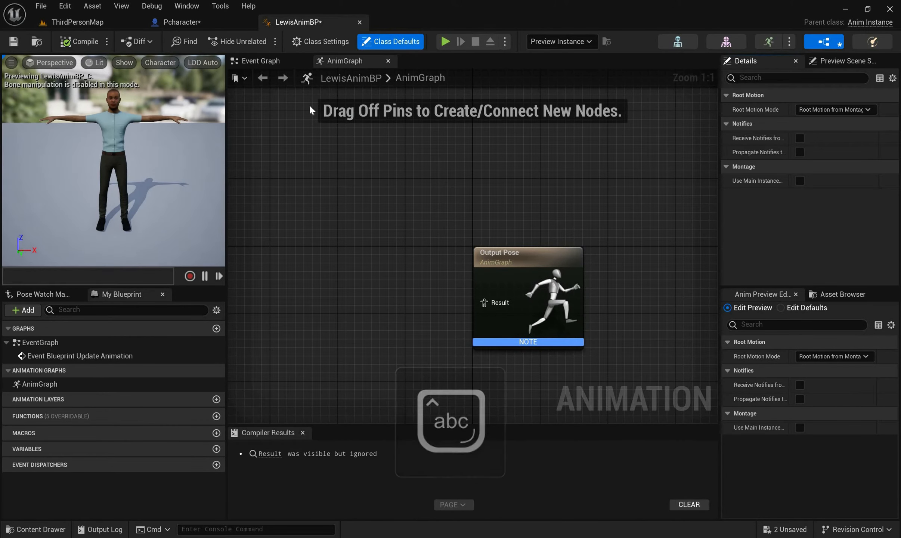
Add a Slot 'DefaultSlot' node in the AnimGraph, connected to the Output Pose's Result
click(275, 62)
right_drag(551, 223, 552, 199)
click(354, 61)
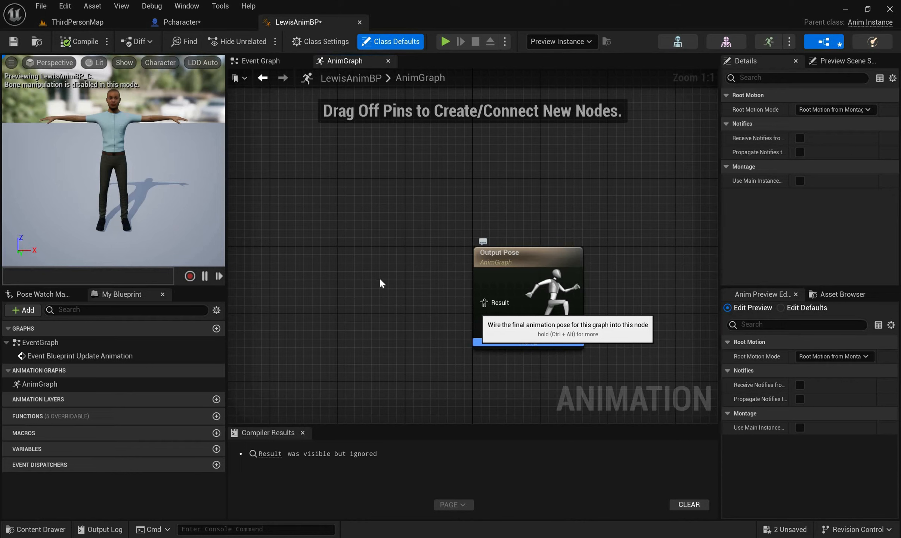
drag(484, 303, 380, 280)
text(defa)
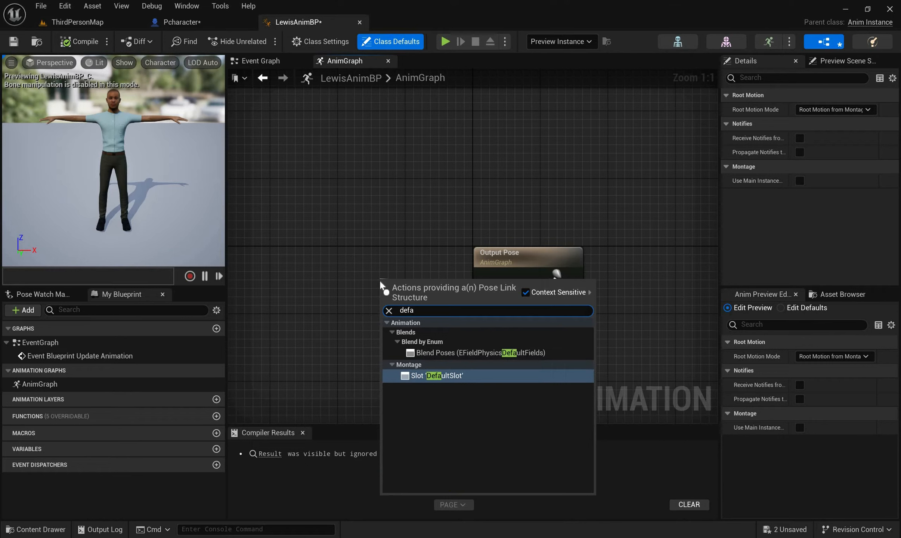
key(Return)
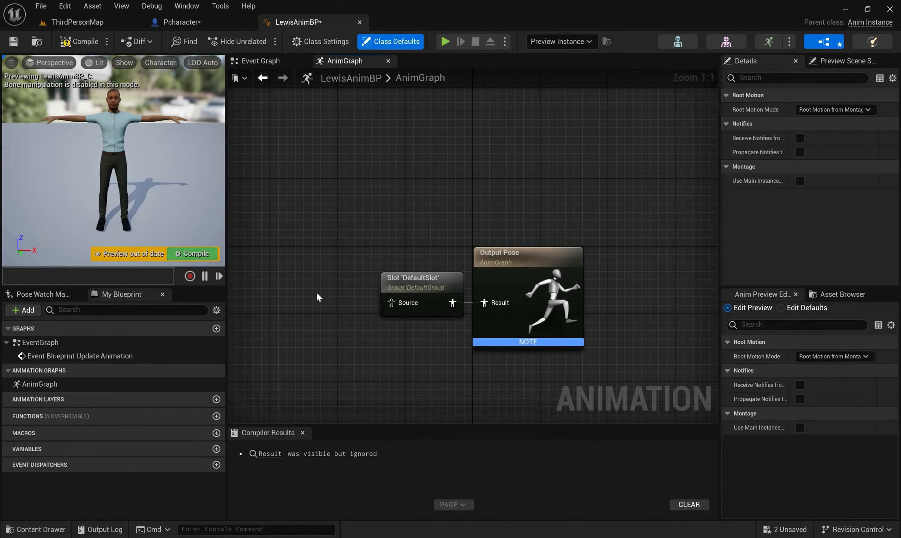
Add a State Machine node feeding the DefaultSlot node's Source and open the state machine's graph
drag(391, 303, 298, 287)
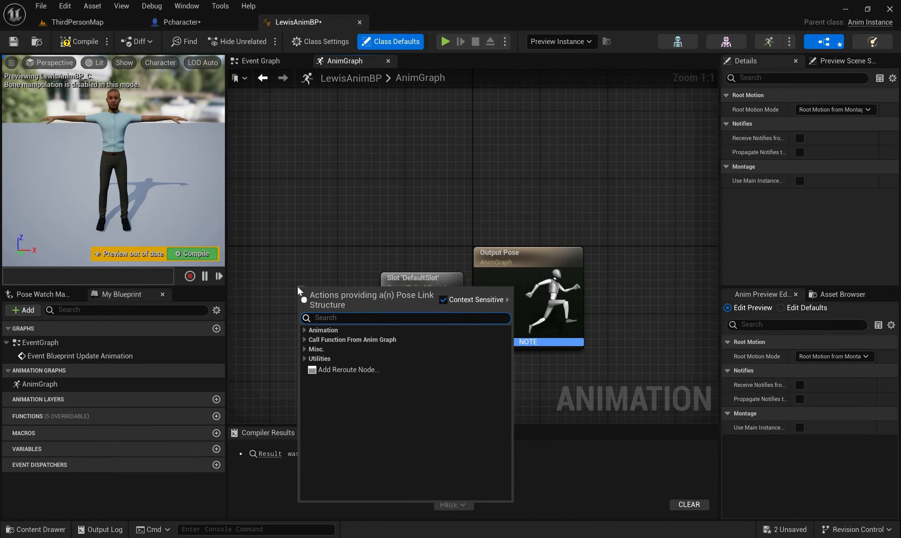
text(stat)
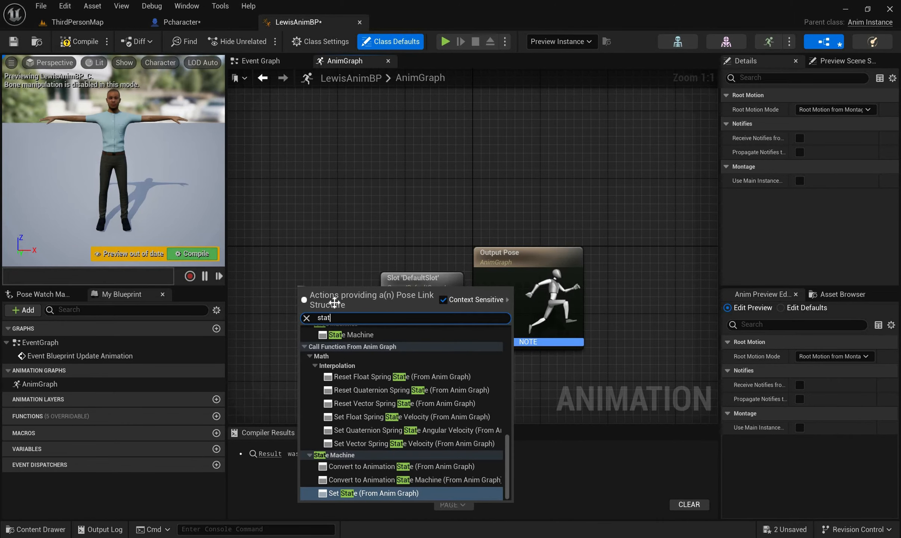
click(351, 335)
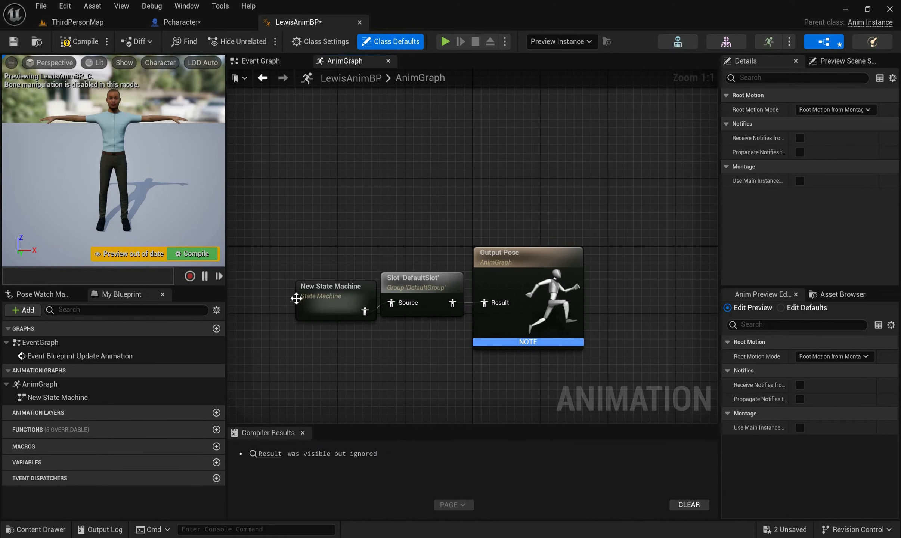
click(303, 292)
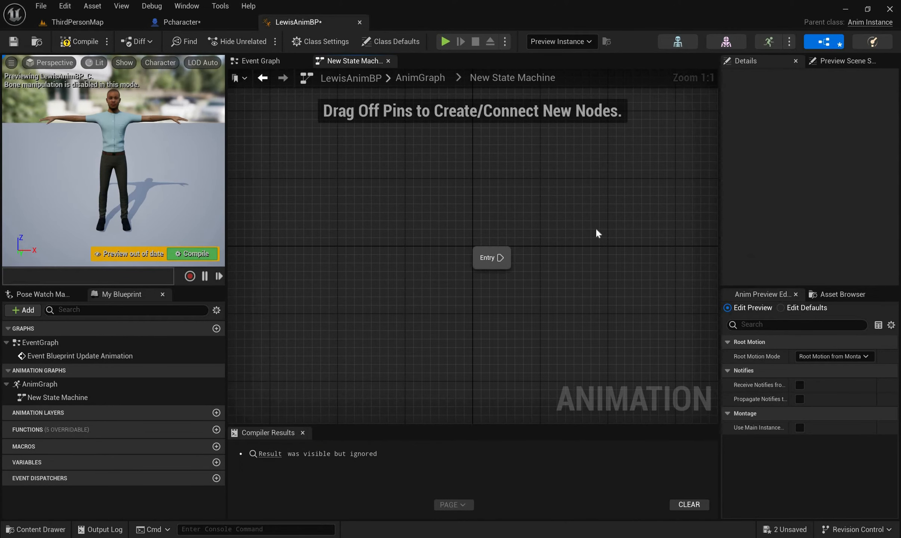
Add a state linked from the Entry node in the state machine and name it DefaultState
drag(501, 258, 660, 256)
drag(501, 258, 594, 228)
key(Down)
key(Return)
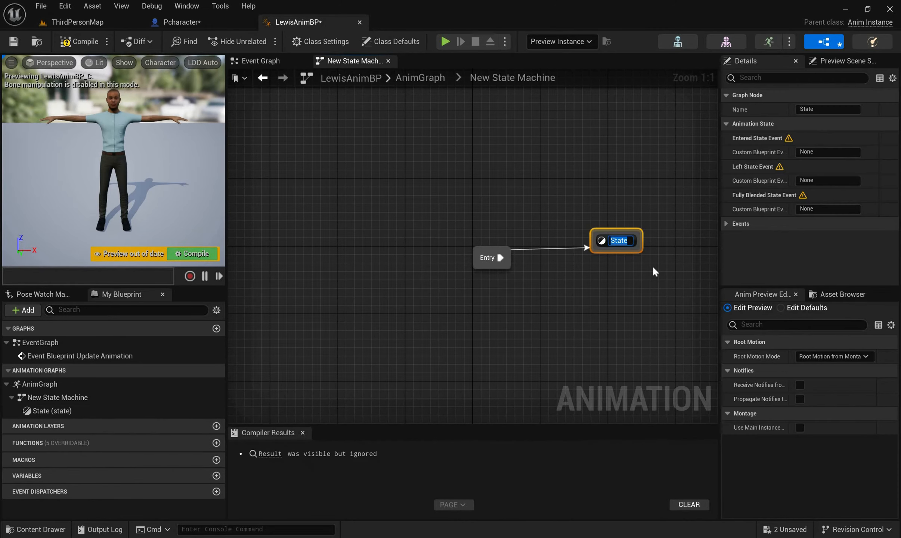
text(De)
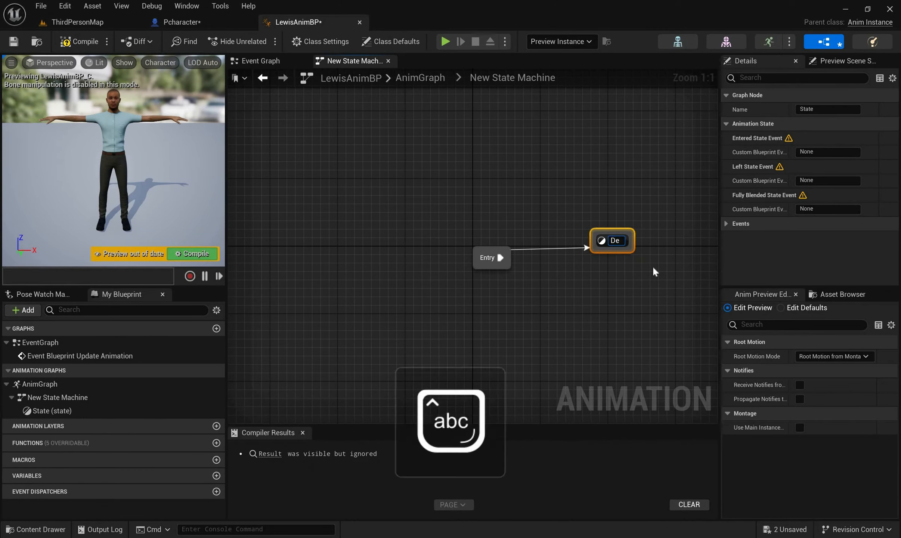
text(fault)
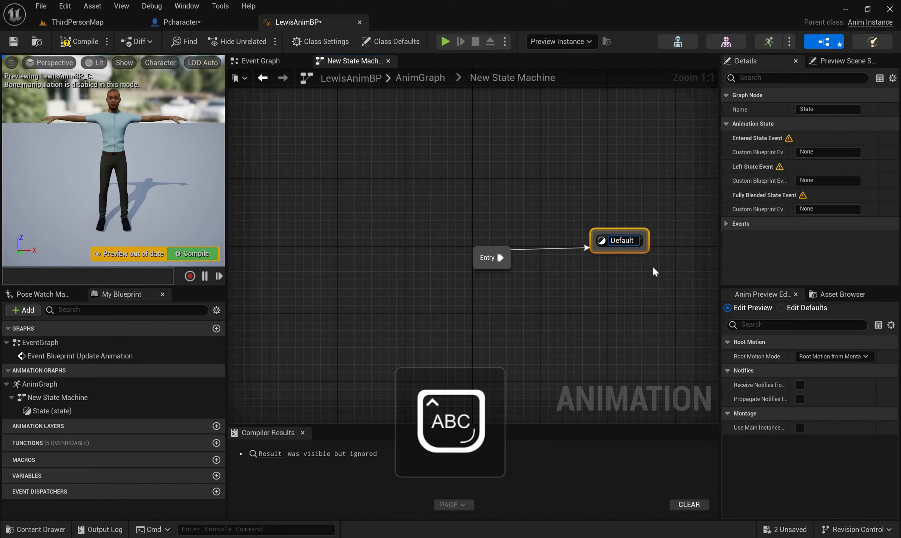
text(State)
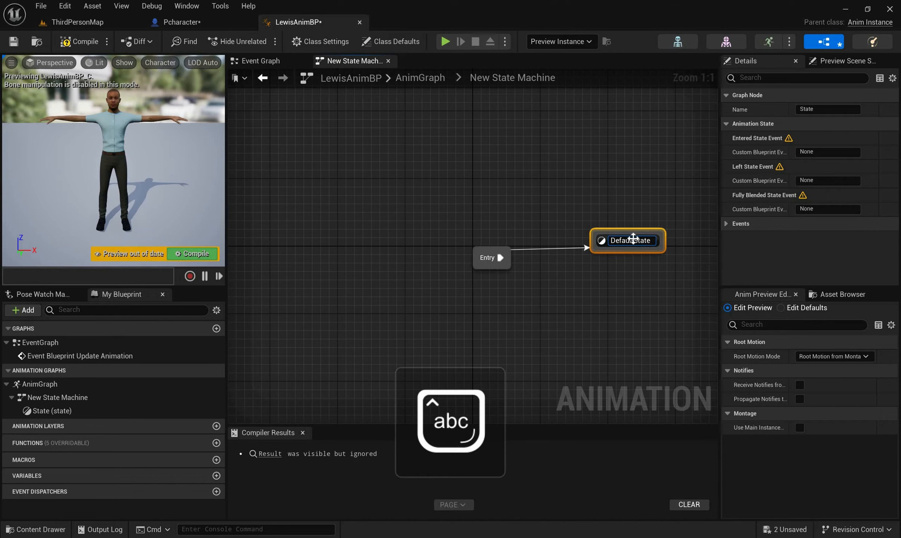
key(Return)
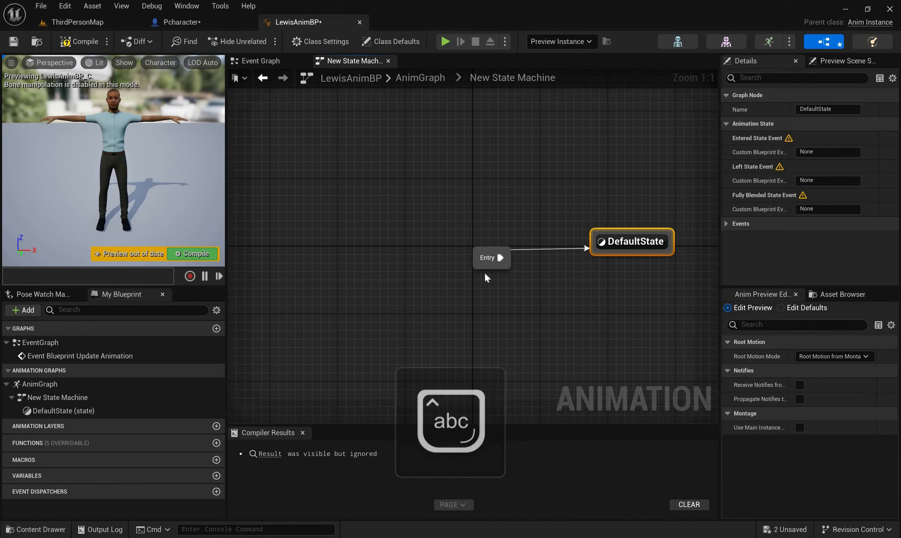
Inside DefaultState, add the Blendspace 'LewisDudeBlendSpace1D' node feeding the Output Animation Pose's Result and place it clear of that node
double_click(631, 237)
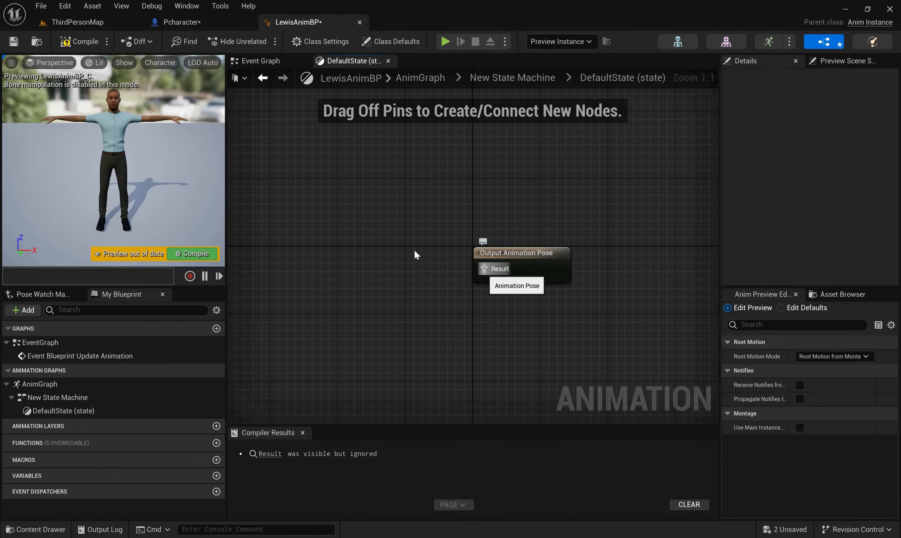
drag(407, 251, 412, 255)
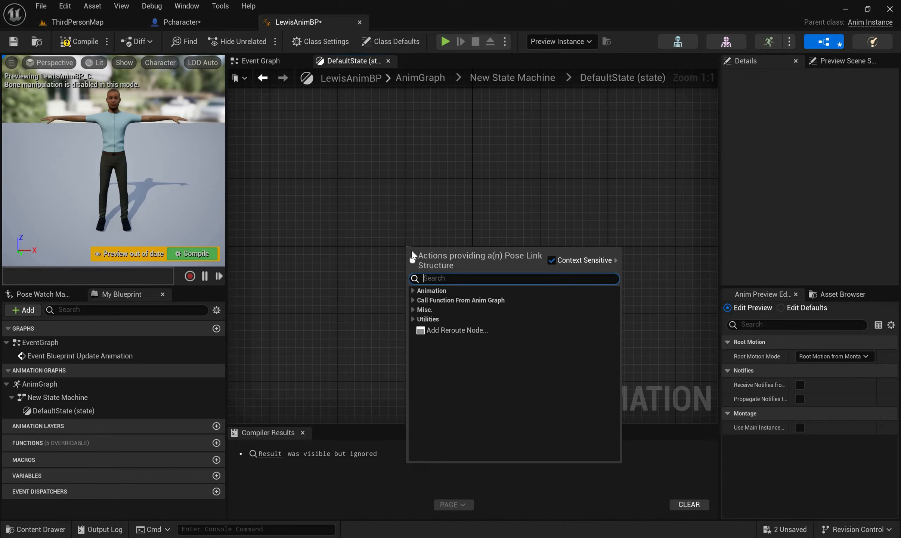
text(lewisd)
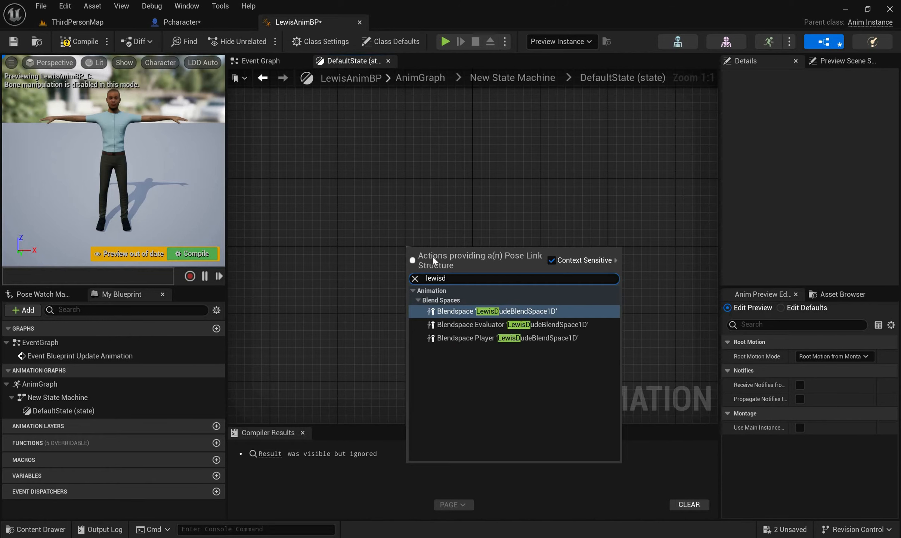
key(Return)
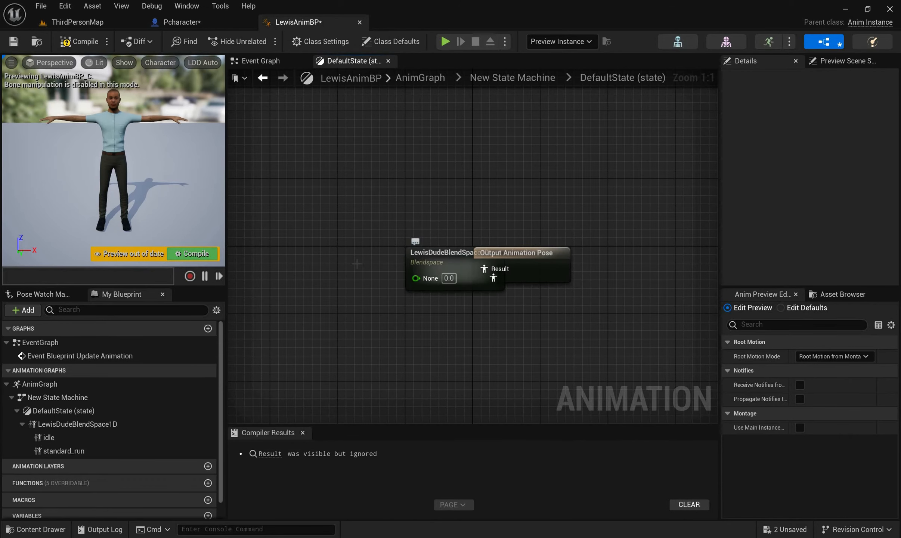
drag(415, 284, 355, 266)
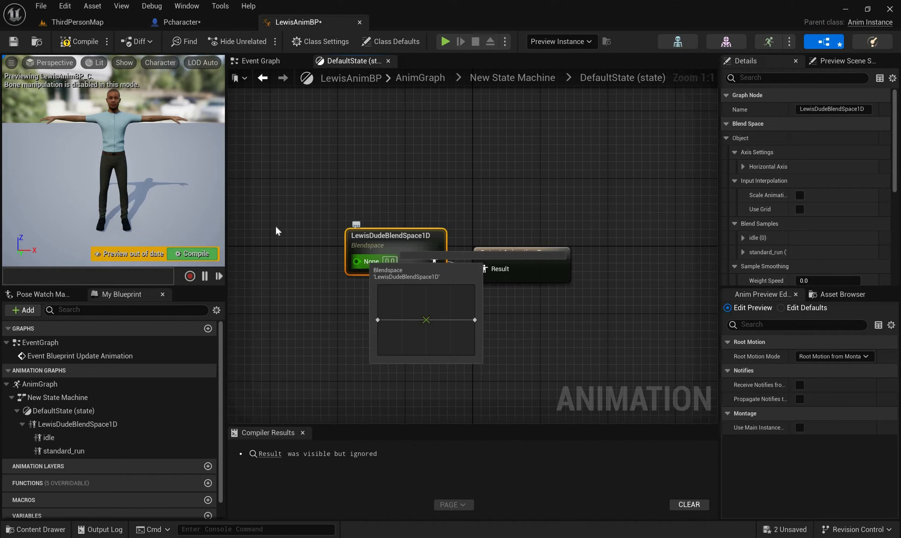
Promote the LewisDudeBlendSpace1D node's None input to a float variable named Speed
drag(357, 262, 289, 233)
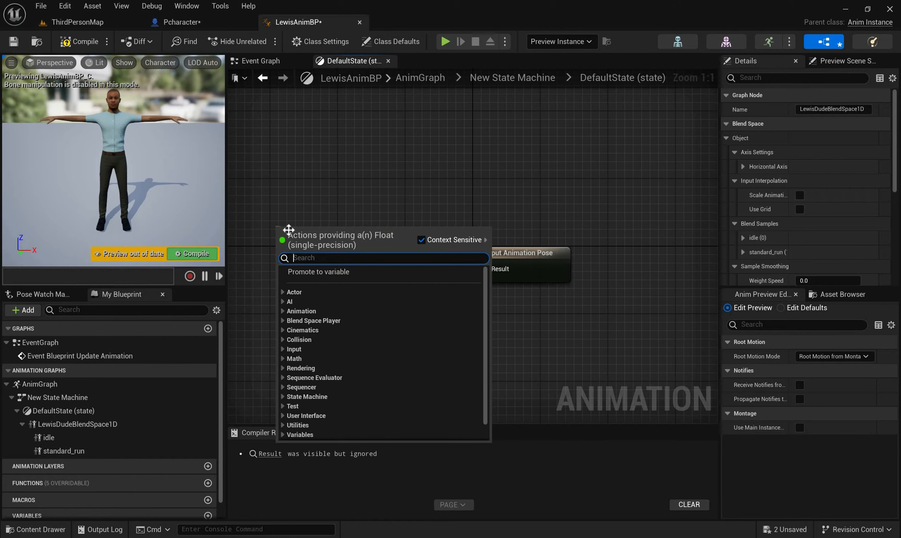
text(promote)
key(Return)
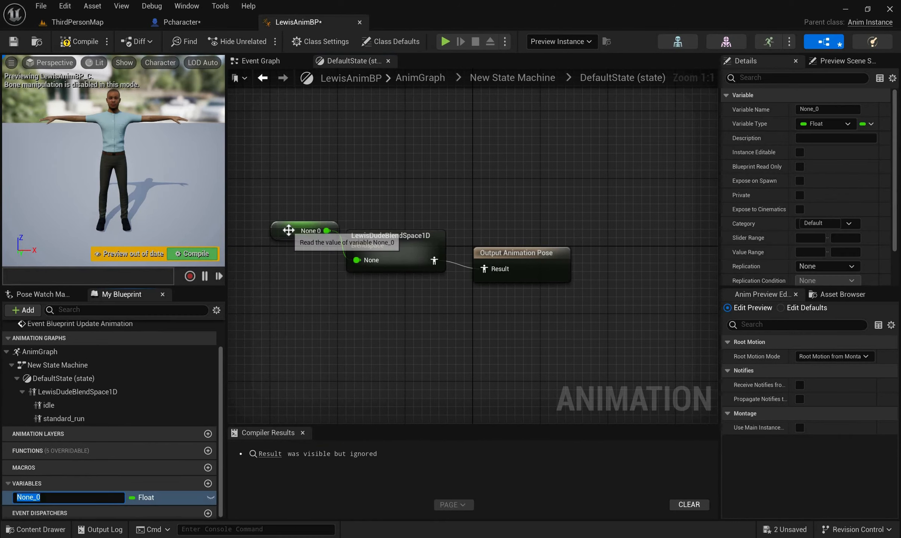
text(S)
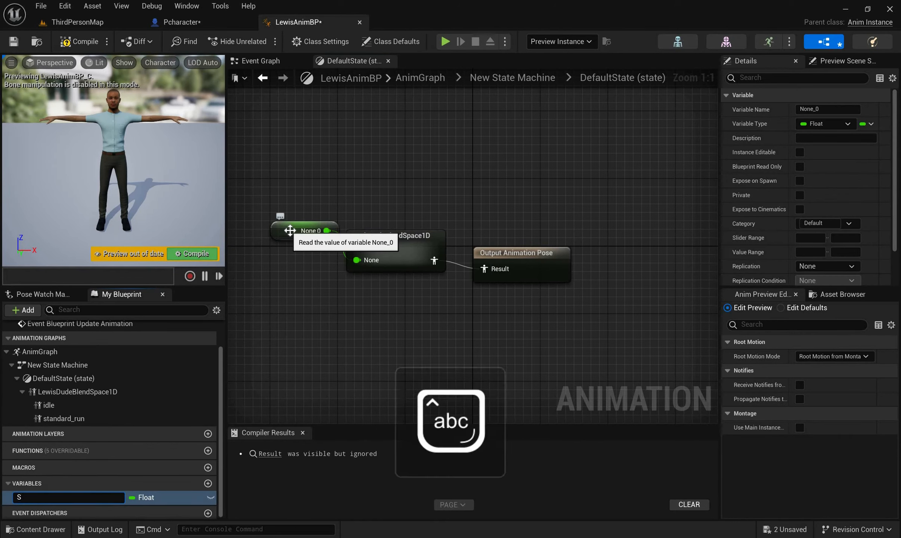
text(peed)
key(Return)
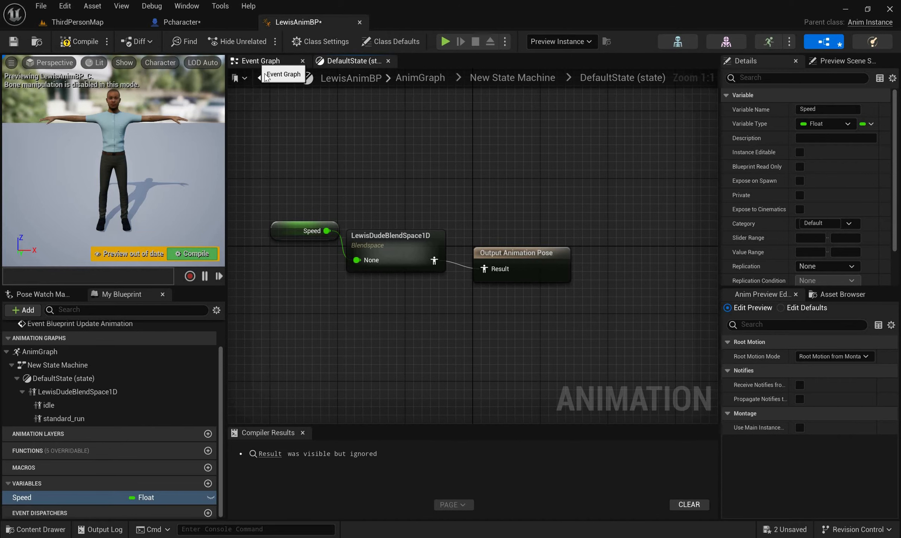
In the Event Graph, cast Try Get Pawn Owner's Return Value to Pcharacter and run the cast from Event Blueprint Update Animation
click(275, 63)
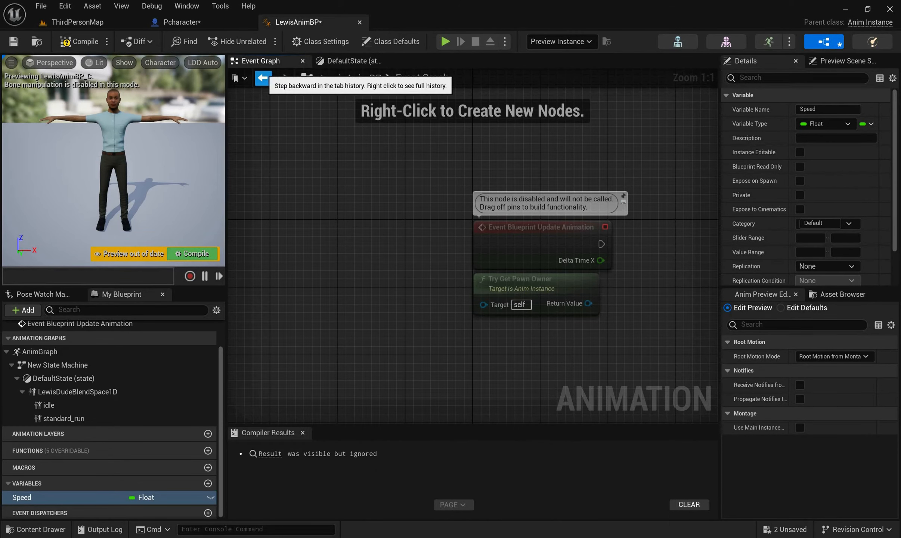
right_drag(603, 329, 390, 316)
right_drag(408, 264, 412, 263)
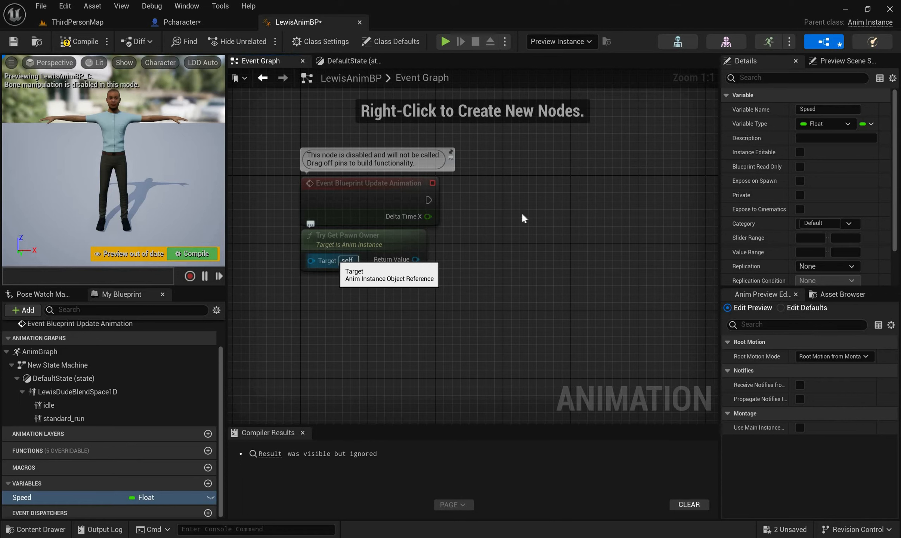
mouse_move(416, 260)
mouse_down()
mouse_move(522, 214)
mouse_move(510, 210)
mouse_up()
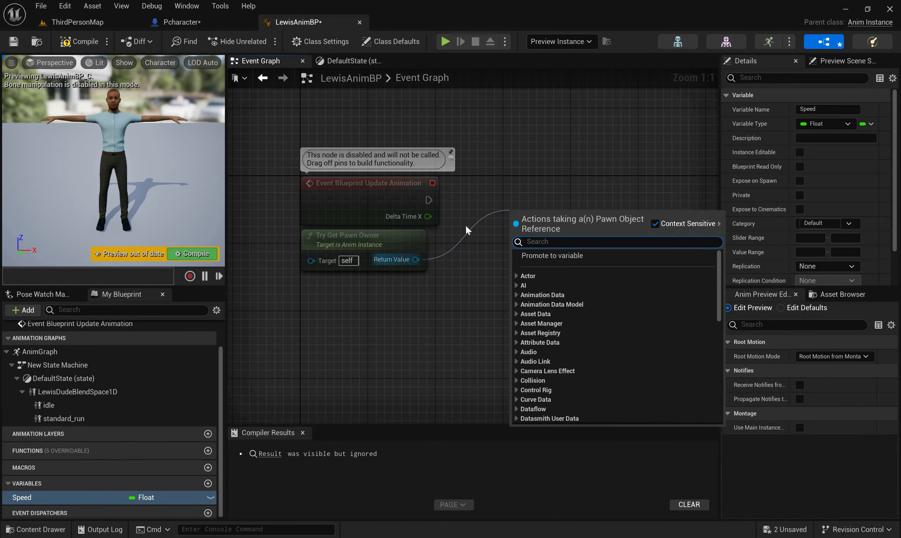
text(le)
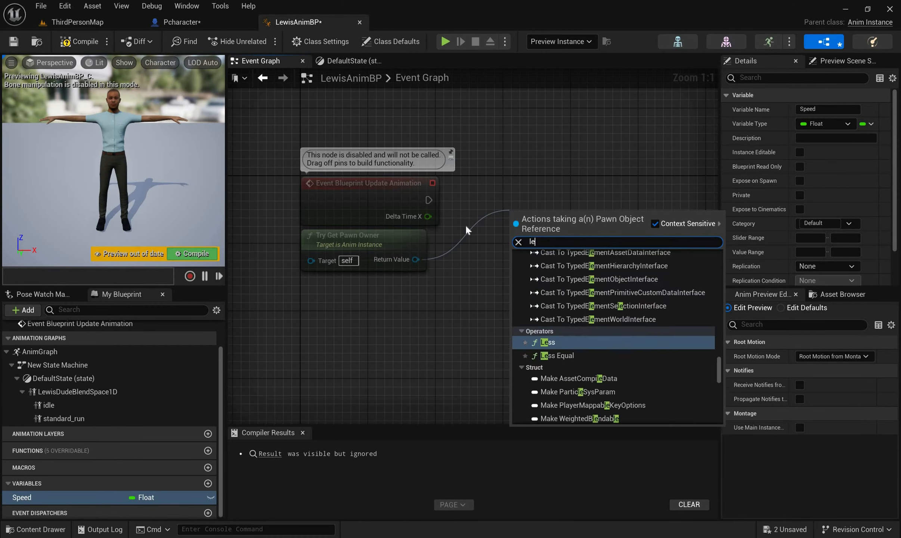
text(wis)
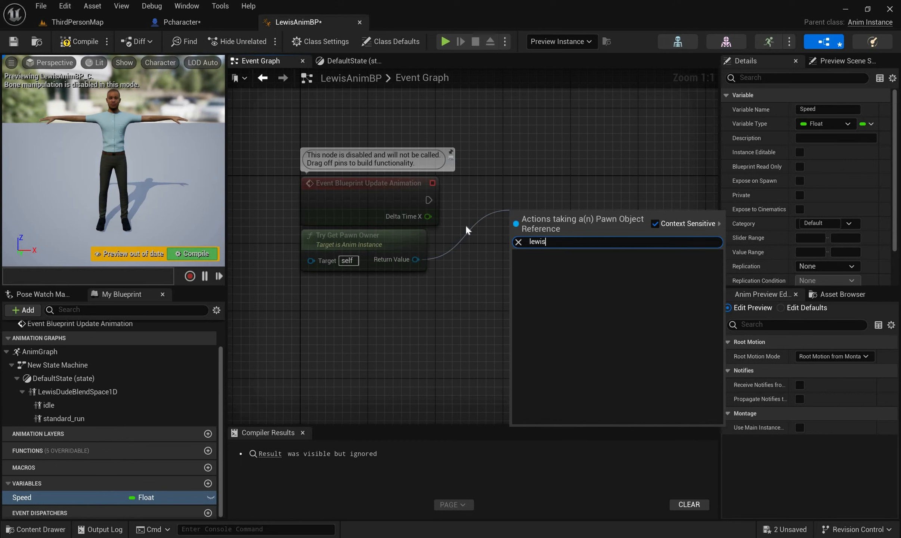
key(BackSpace)
key(BackSpace)
key(BackSpace)
key(BackSpace)
key(BackSpace)
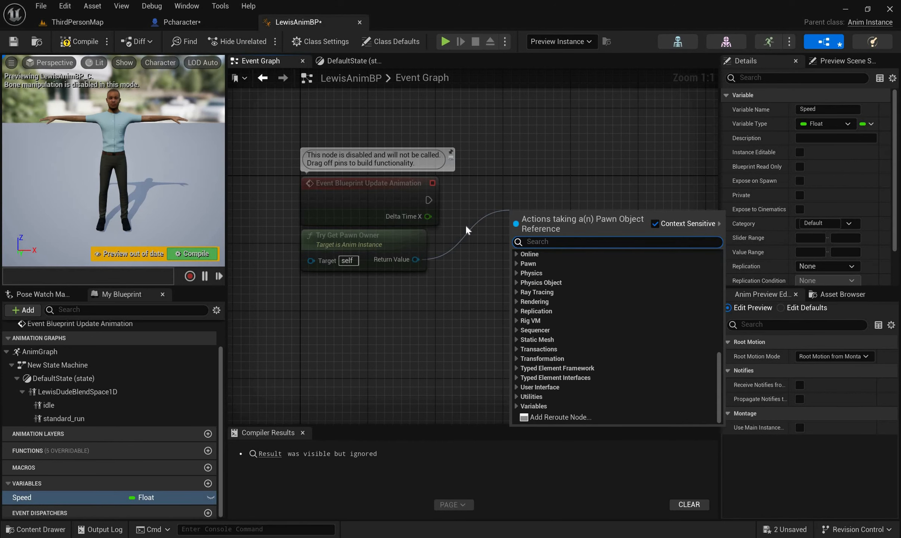
text(pch)
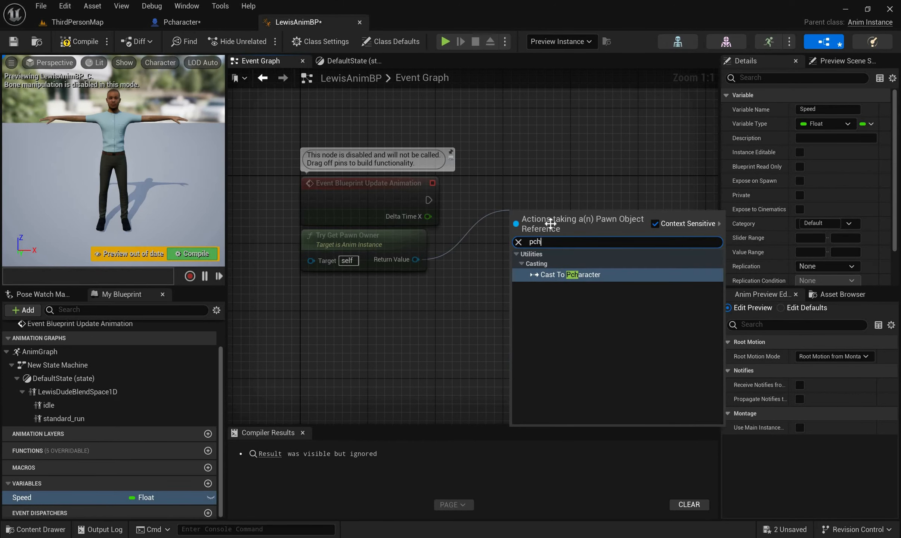
key(Return)
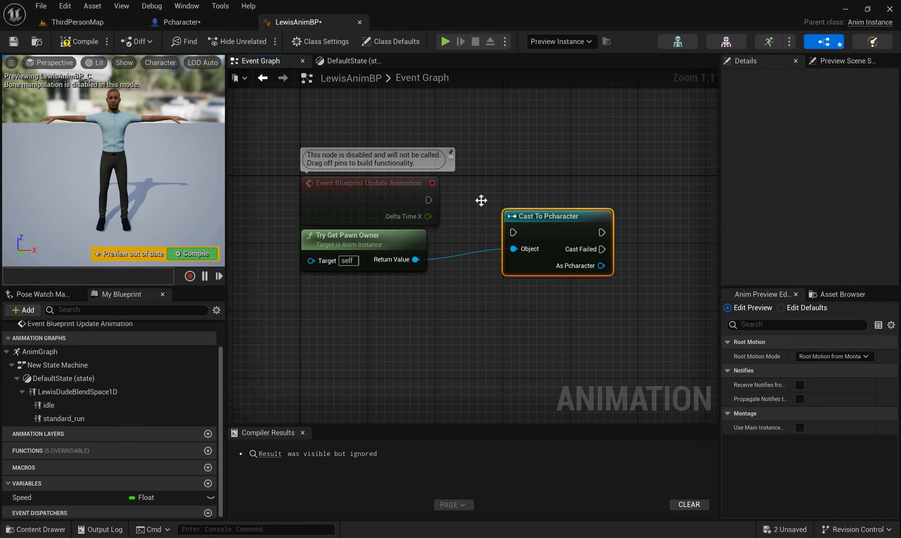
drag(545, 218, 429, 200)
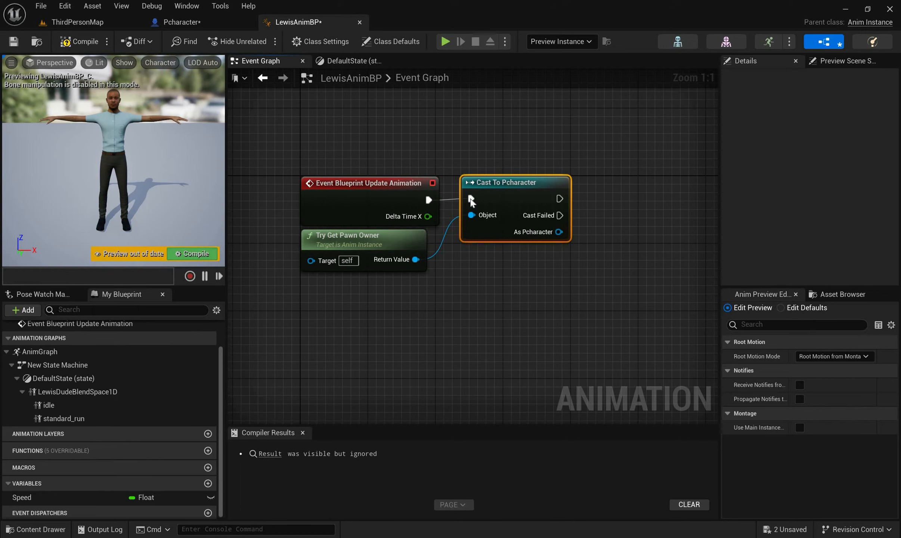
right_drag(629, 225, 505, 214)
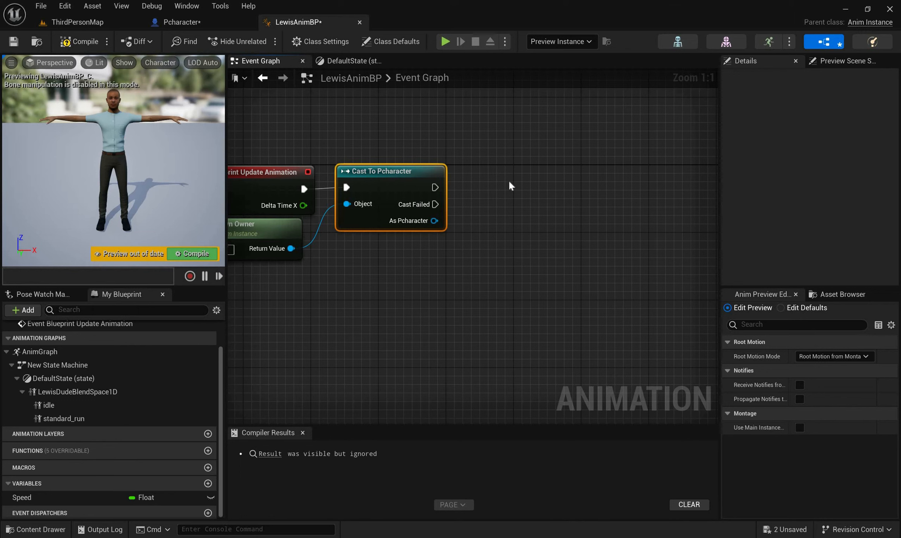
click(486, 188)
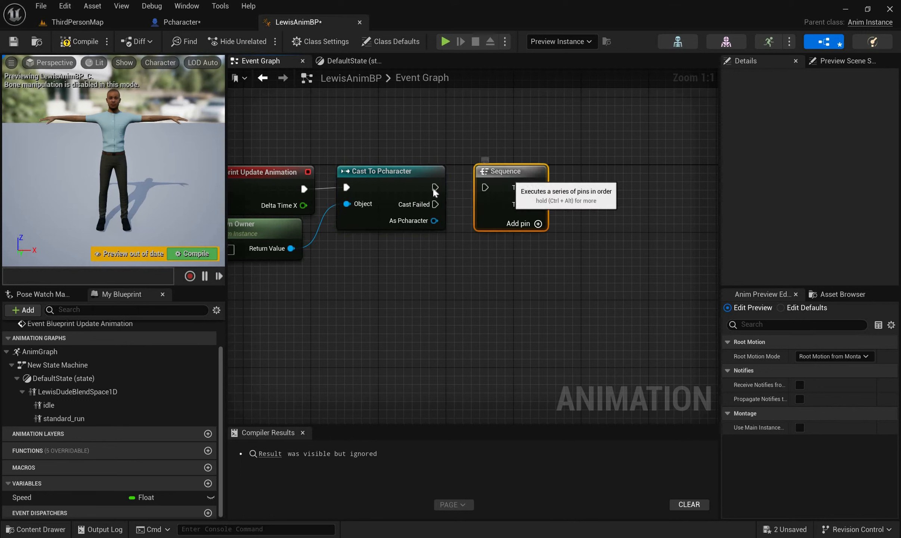
mouse_move(483, 187)
mouse_down()
mouse_move(490, 190)
mouse_move(427, 193)
mouse_move(487, 183)
mouse_up()
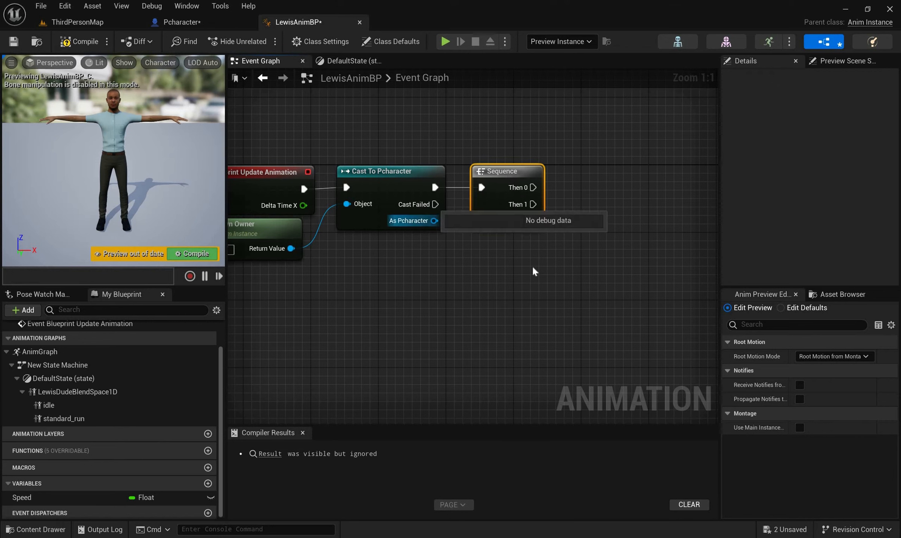
drag(533, 268, 464, 155)
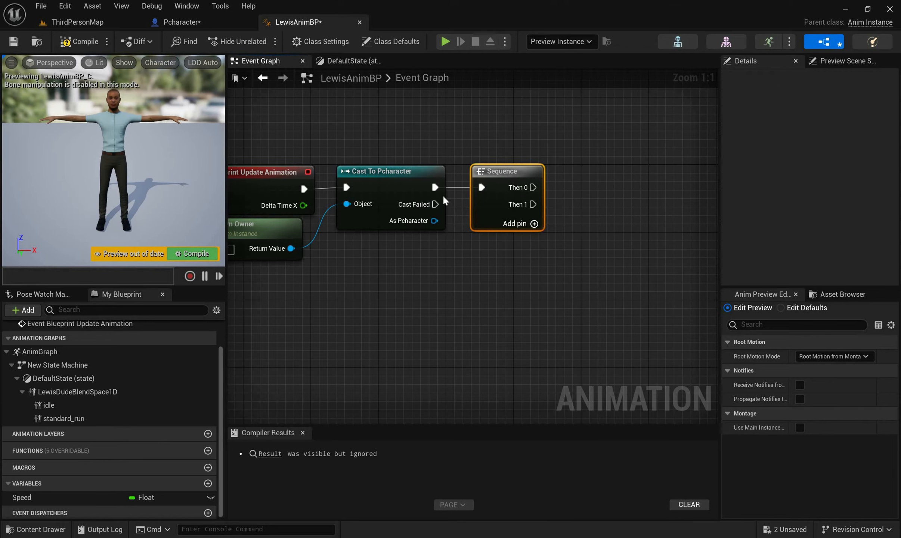
key(Delete)
Add a Sequence node executed from the successful output of Cast To Pcharacter
right_drag(495, 178, 435, 187)
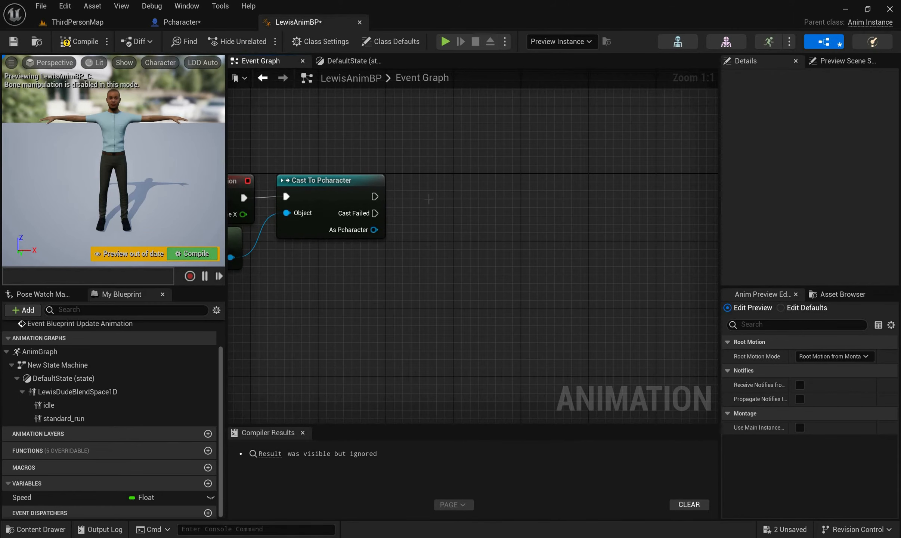
key(s)
click(435, 189)
drag(454, 193, 376, 198)
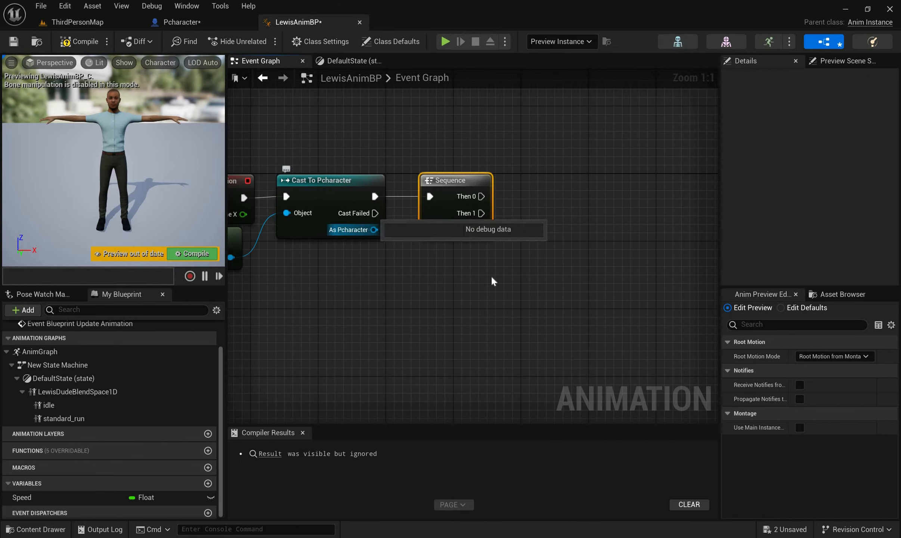
Add a Get Velocity node targeting the cast's As Pcharacter output
drag(374, 230, 491, 278)
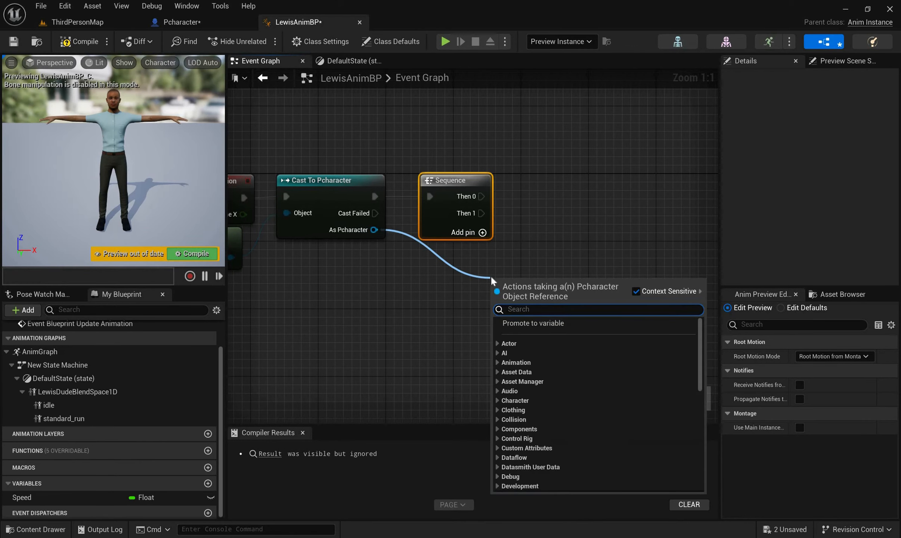
text(get)
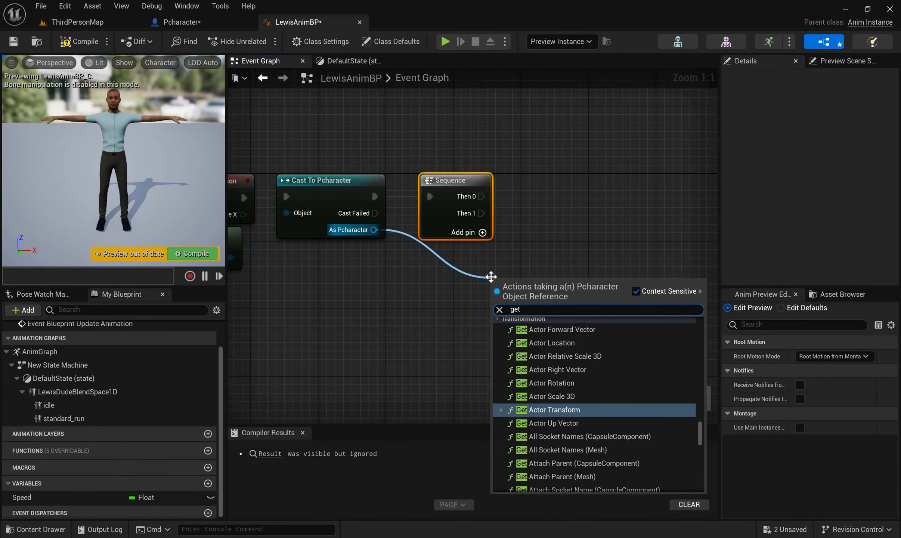
text(vel)
click(530, 331)
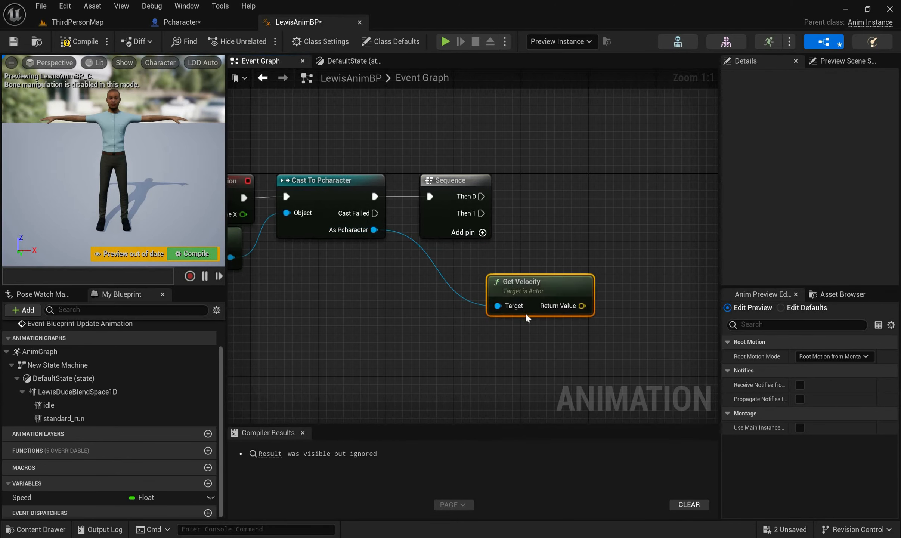
Add a Vector Length node fed by the Get Velocity node's Return Value
right_drag(611, 327, 541, 322)
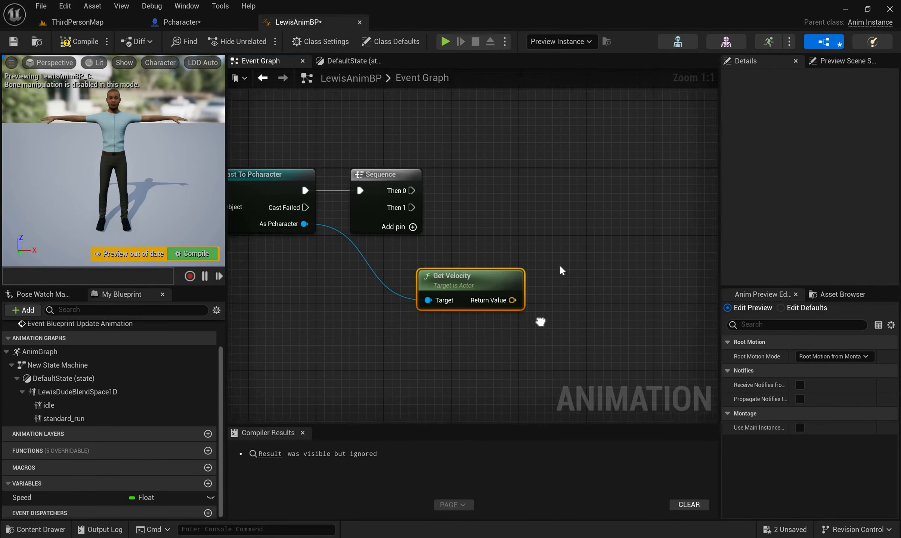
drag(498, 293, 559, 268)
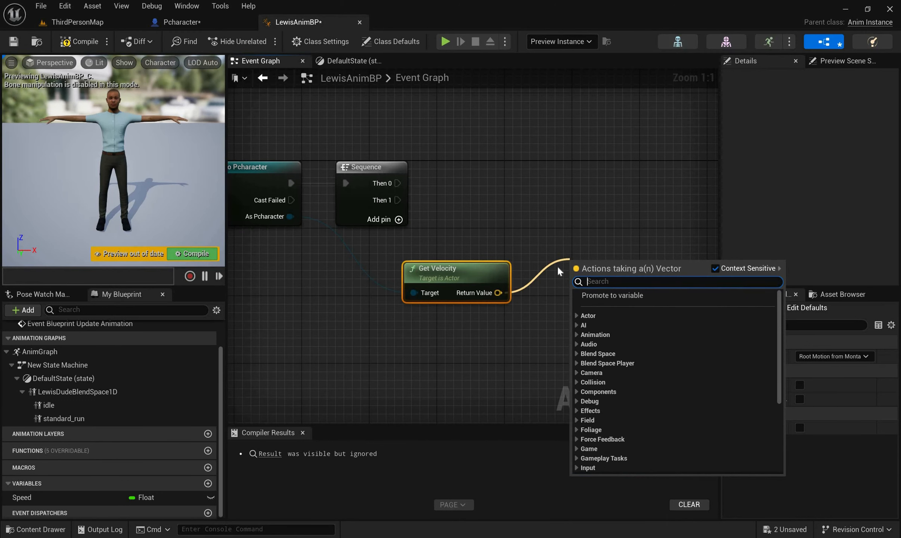
text(vector)
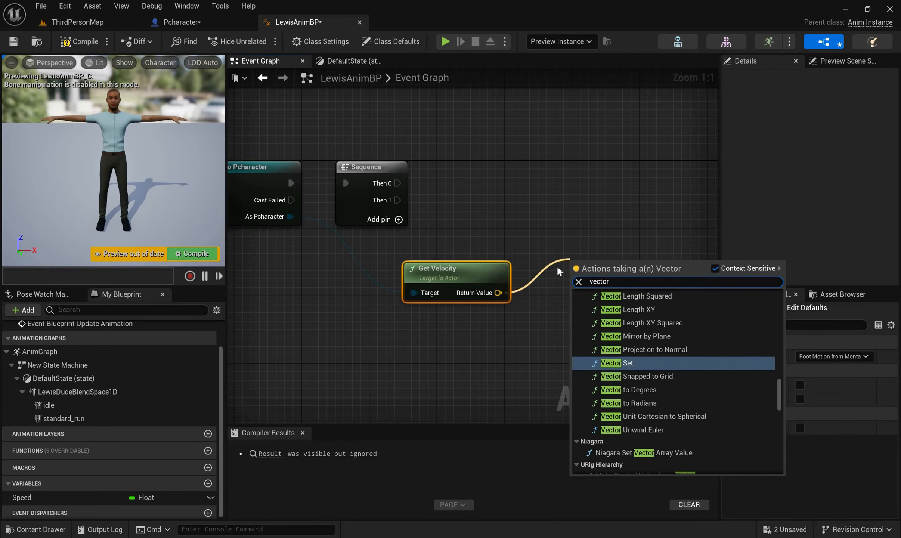
text(le)
key(Up)
key(Up)
key(Up)
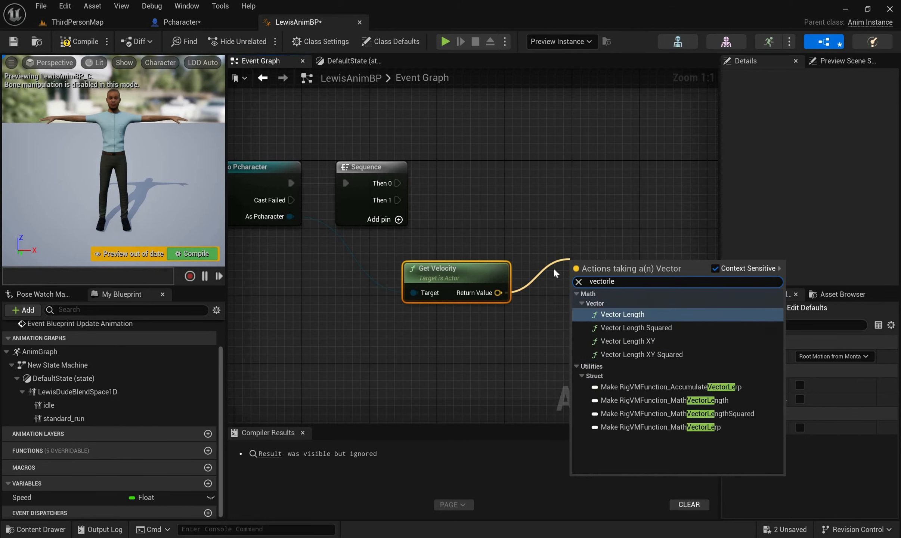
key(Return)
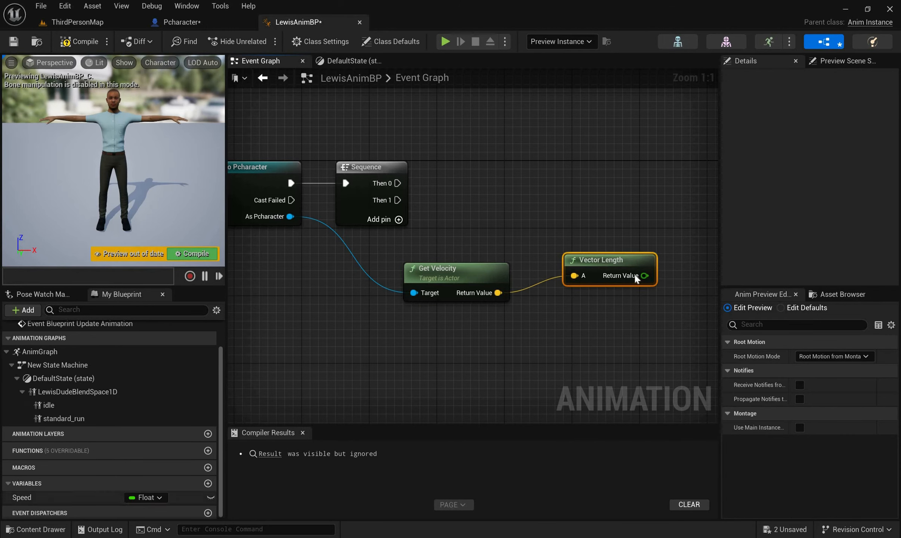
Add a Set Speed node fed by the Vector Length Return Value and run it from the Sequence's Then 0 output
drag(56, 498, 625, 270)
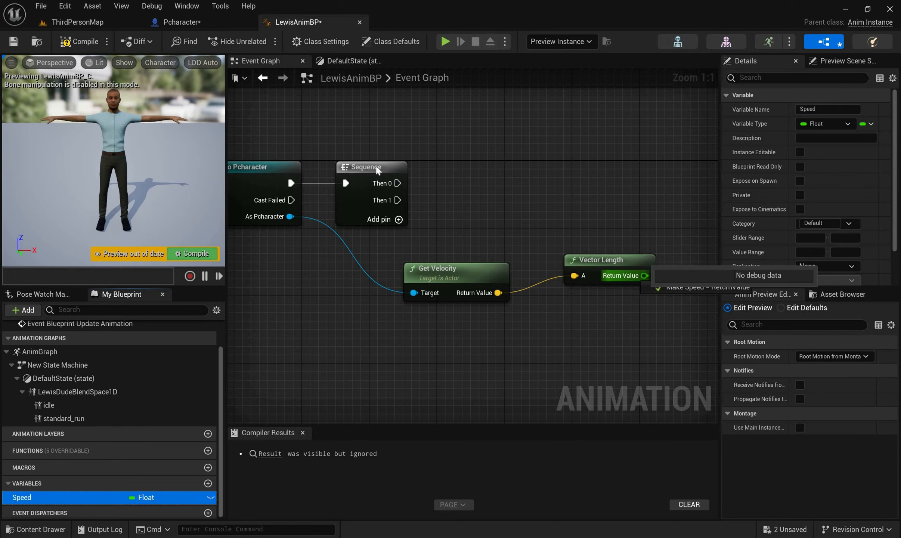
right_drag(368, 171, 233, 160)
drag(636, 263, 315, 171)
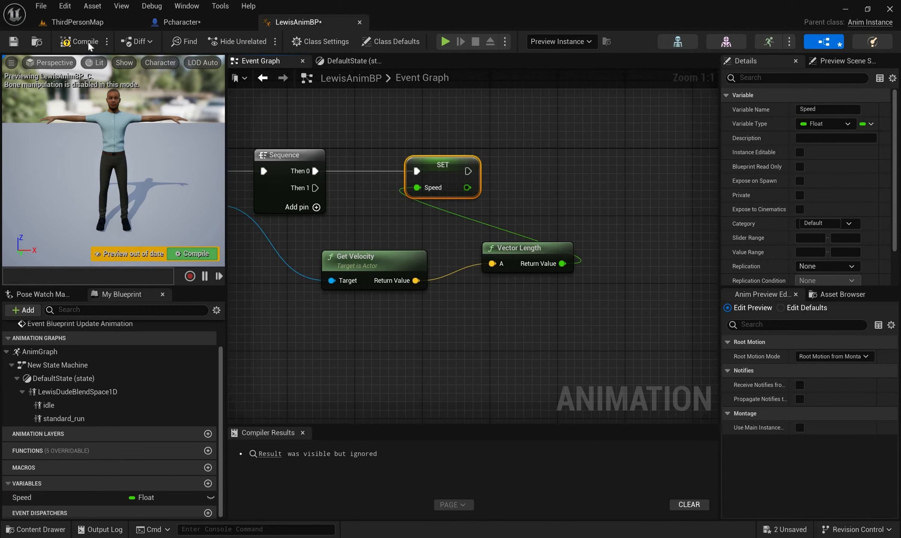
Compile LewisAnimBP, set Save on Compile to Always, and compile it again
click(103, 44)
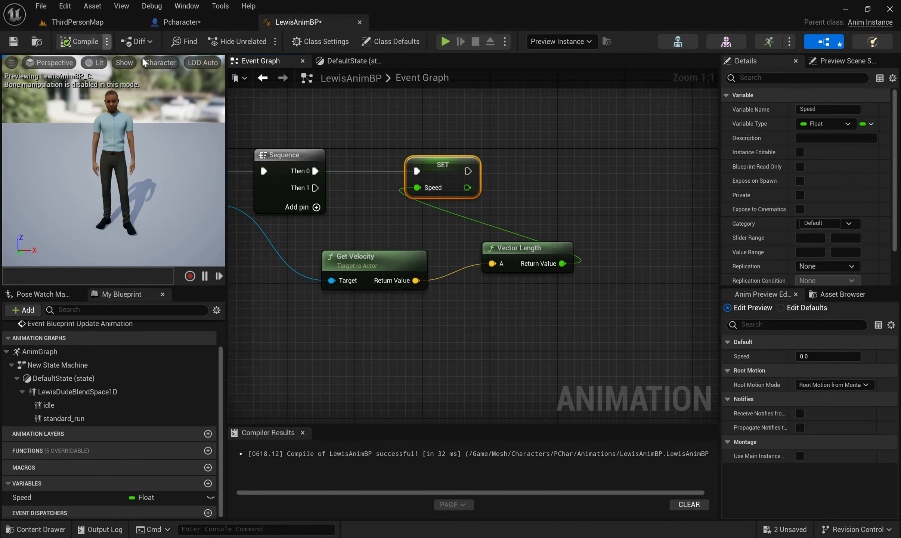
click(107, 41)
mouse_move(145, 59)
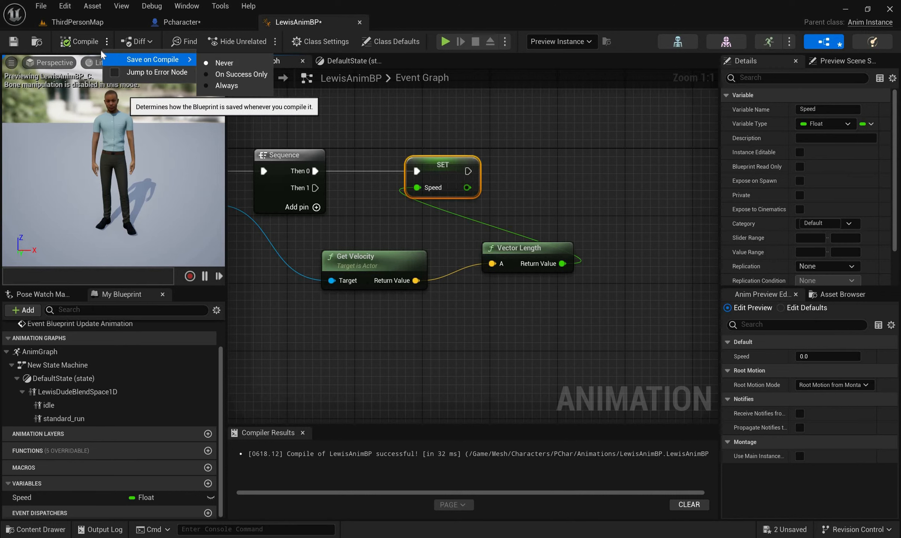
click(227, 85)
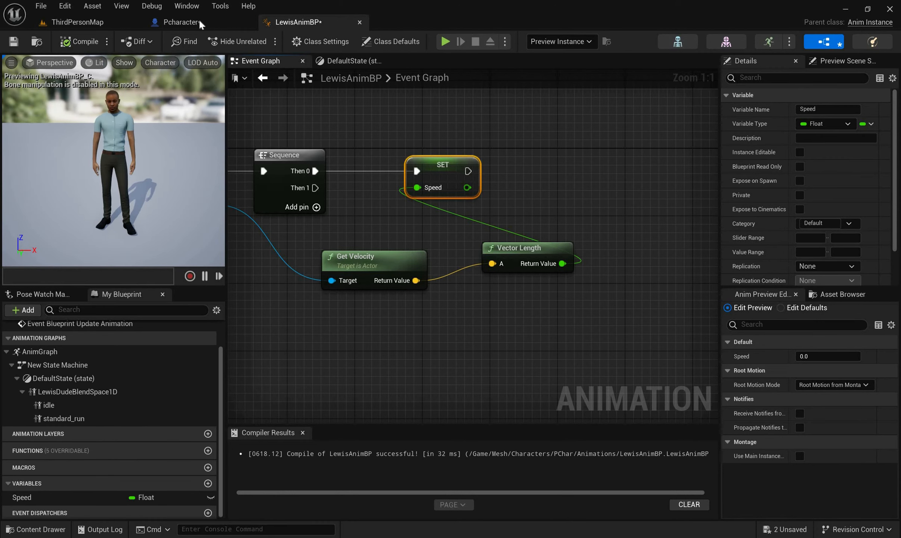
key(F7)
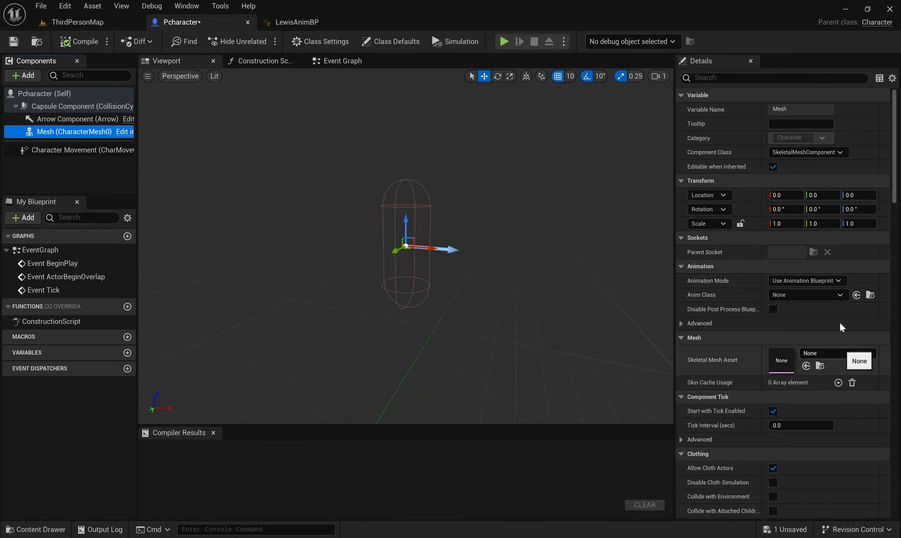
In Pcharacter, assign the Ch12_nonPBR skeletal mesh to the Mesh component and lower it to a Z location of -90
click(835, 353)
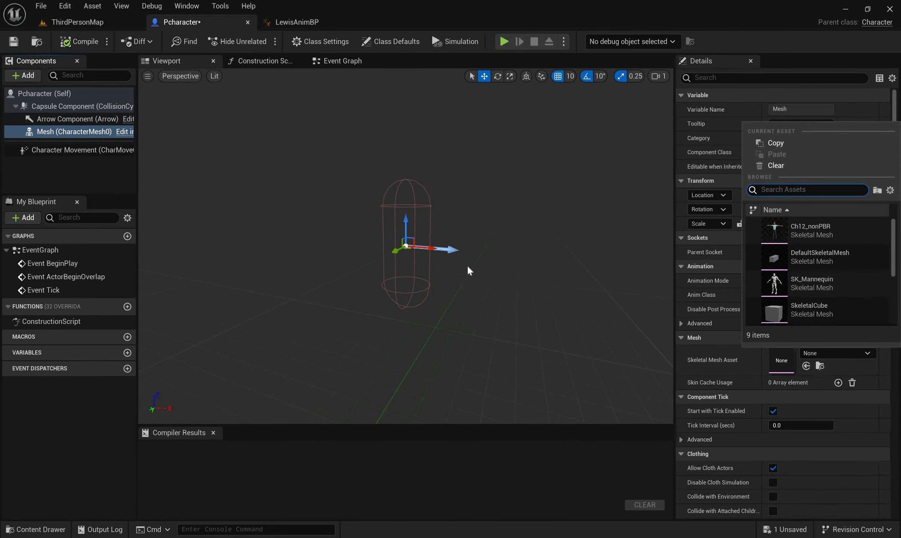
click(813, 230)
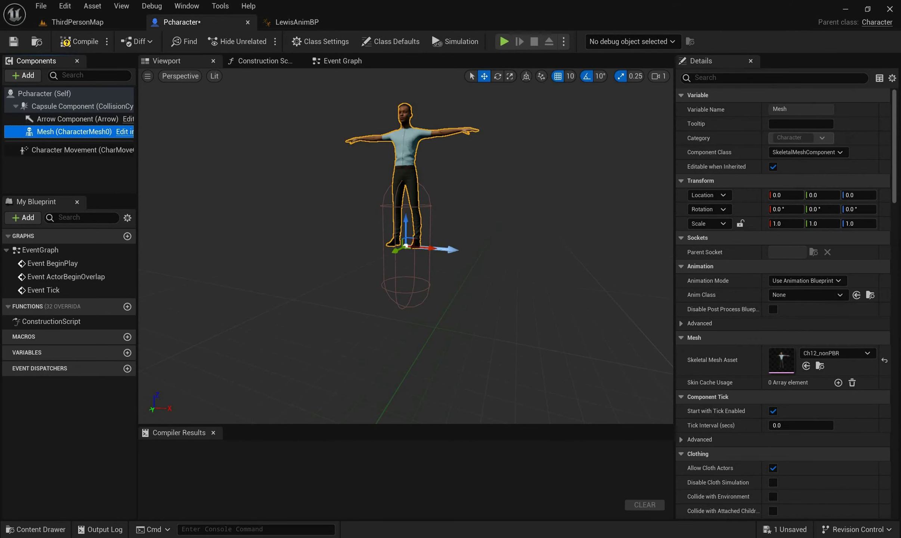
drag(404, 217, 399, 280)
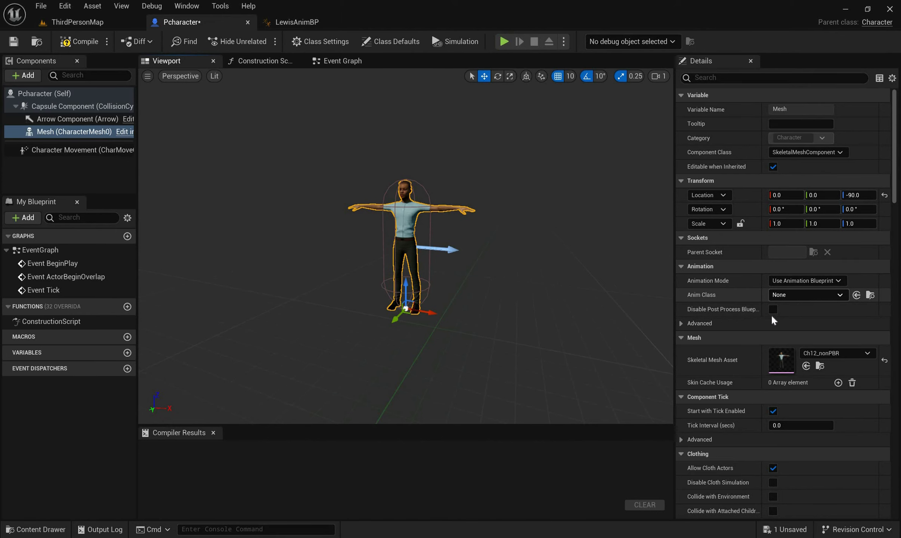
Set the Mesh component's Anim Class to LewisAnimBP
click(783, 295)
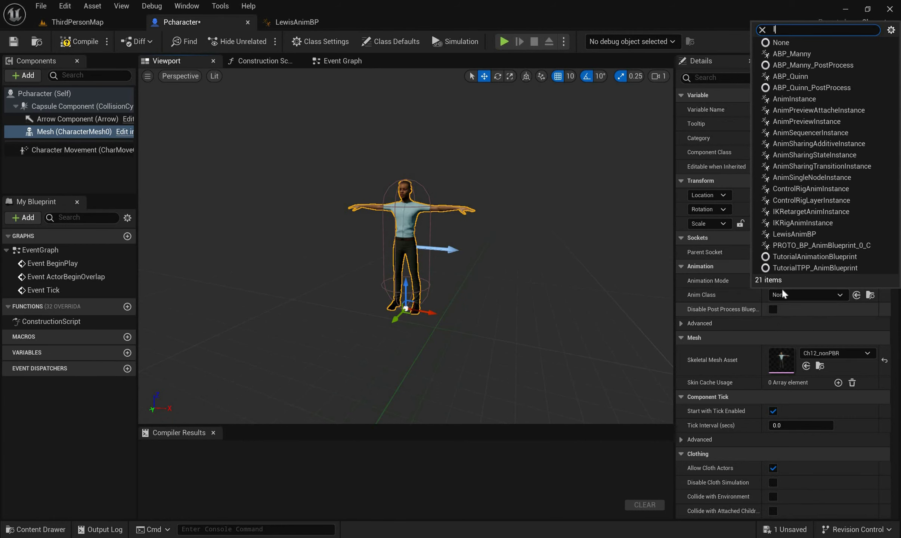
text(lew)
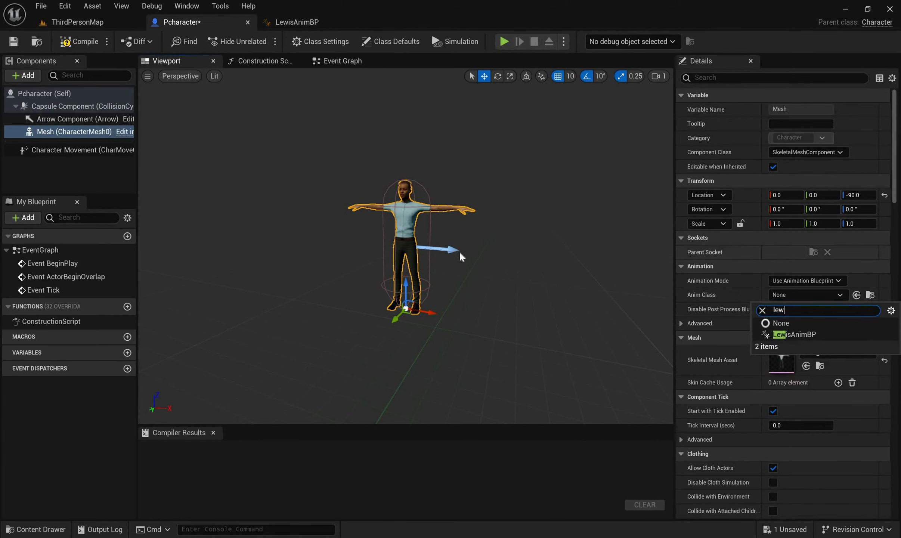
key(Down)
key(Return)
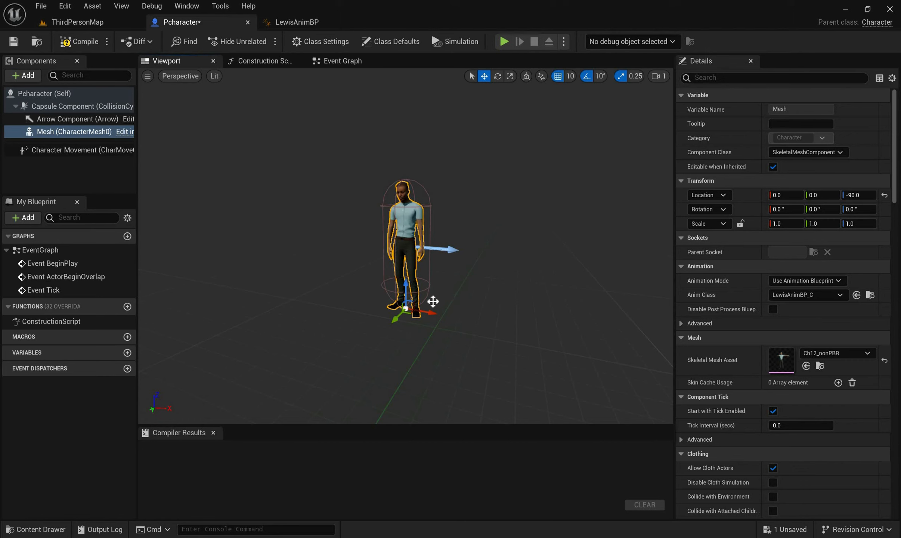
Rotate the character mesh -90° about Z so it faces along the arrow component
key(e)
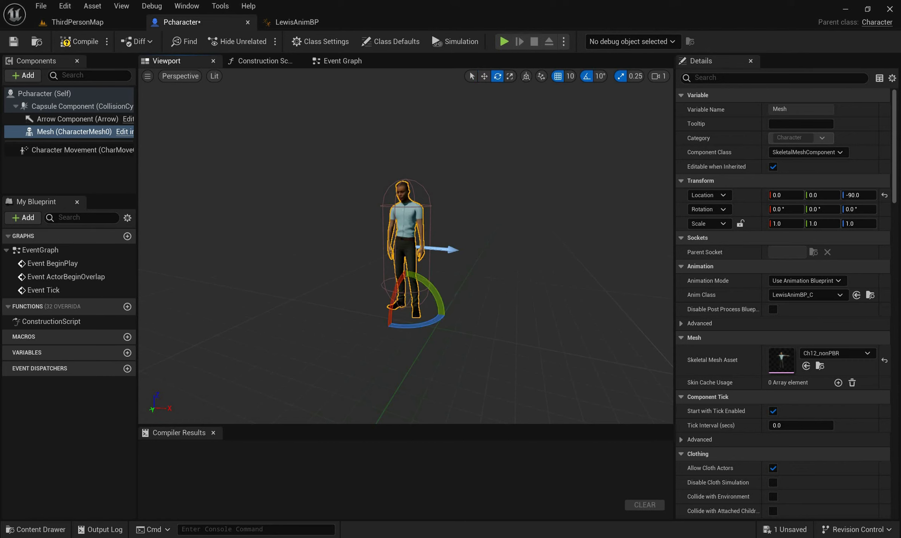
drag(426, 323, 236, 133)
key(w)
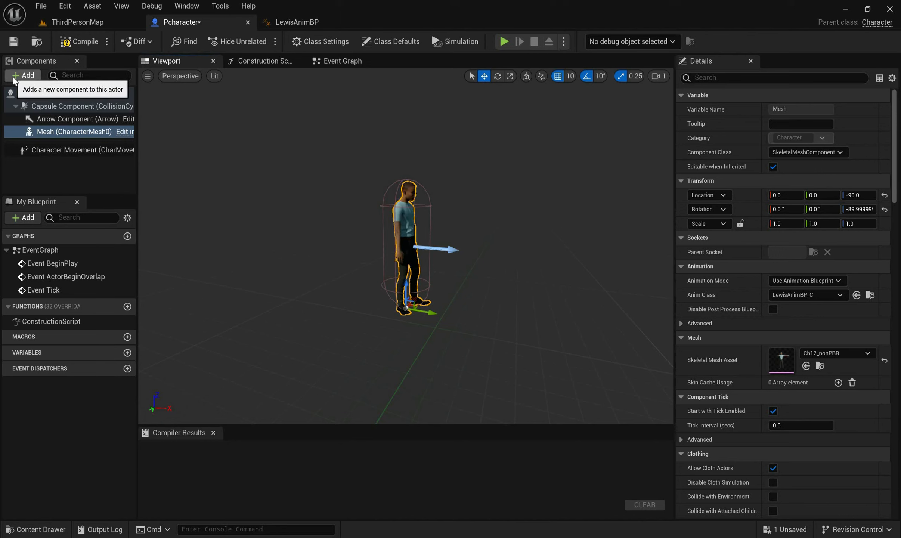
Add a Camera component under the Mesh, move it behind the character to Y -90, Z 180, and compile Pcharacter
click(61, 79)
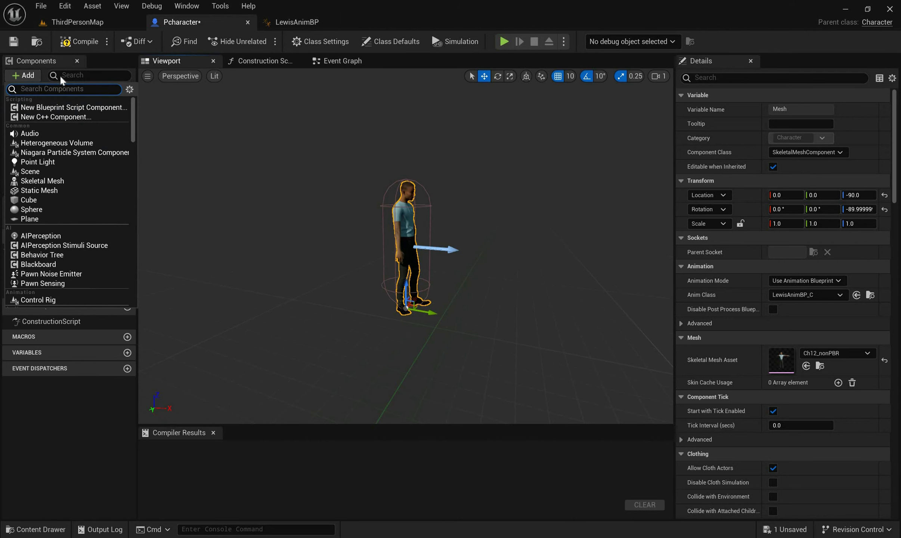
text(cam)
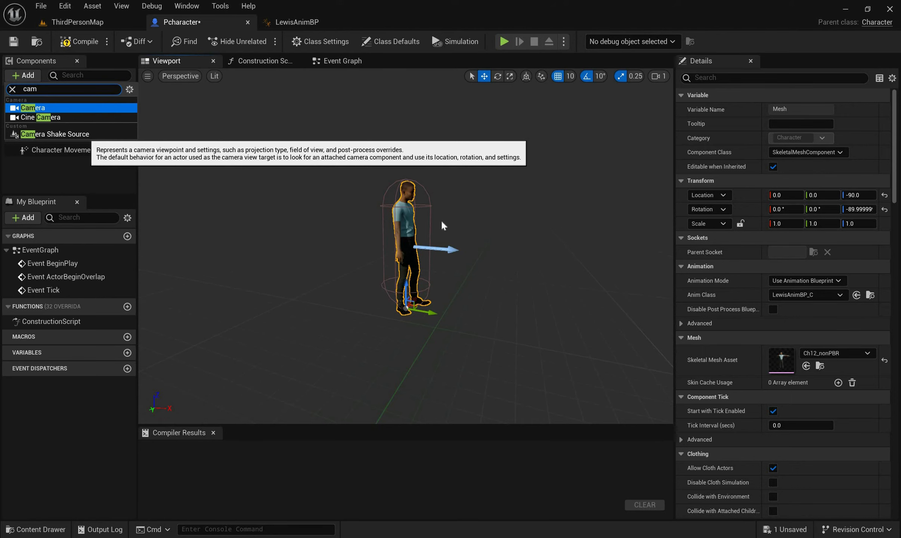
key(Return)
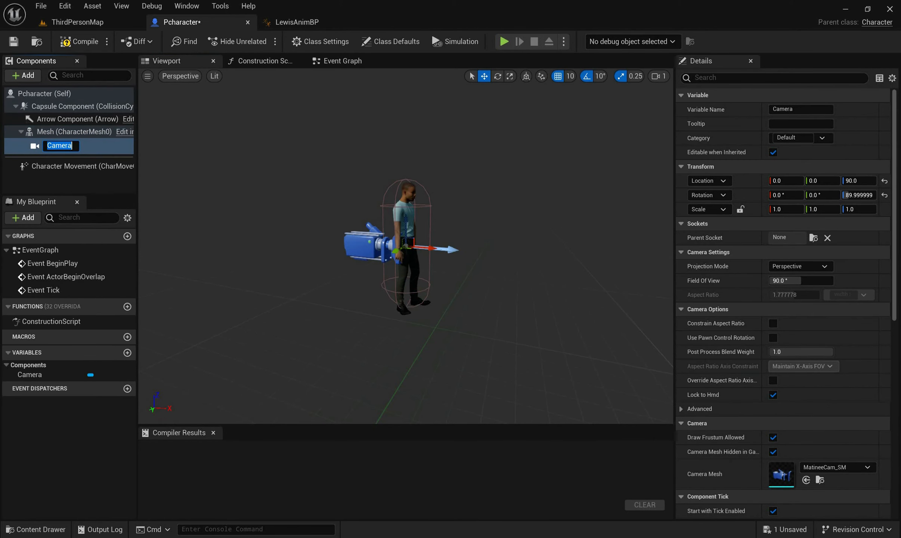
drag(353, 235, 363, 164)
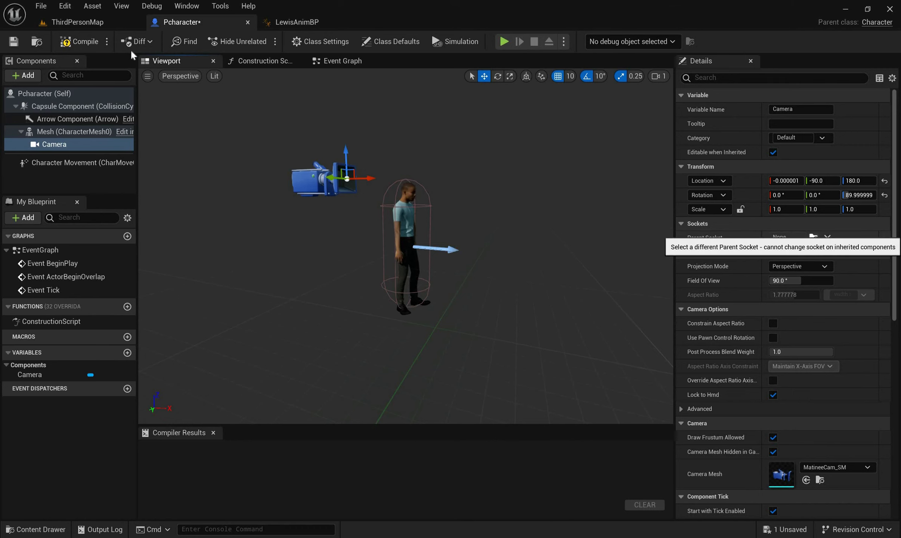
click(96, 41)
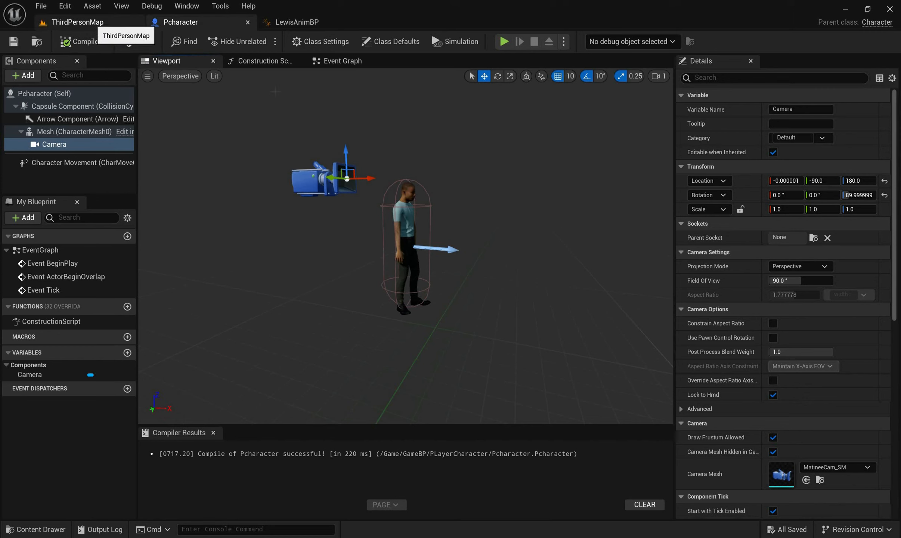
In ThirdPersonMap's World Settings, expand Selected GameMode and try GameMode, then FunctionalTestGameMode, as the GameMode Override
click(94, 22)
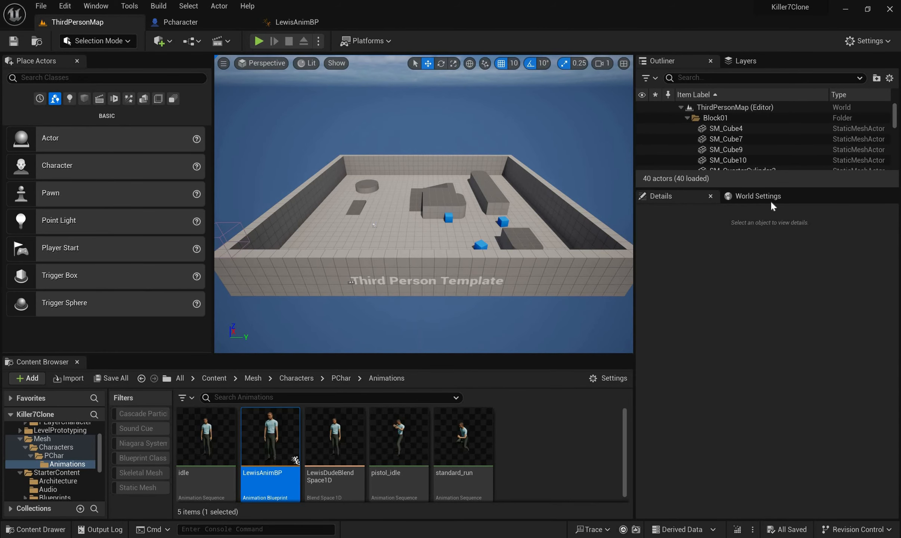
drag(770, 201, 778, 332)
click(758, 196)
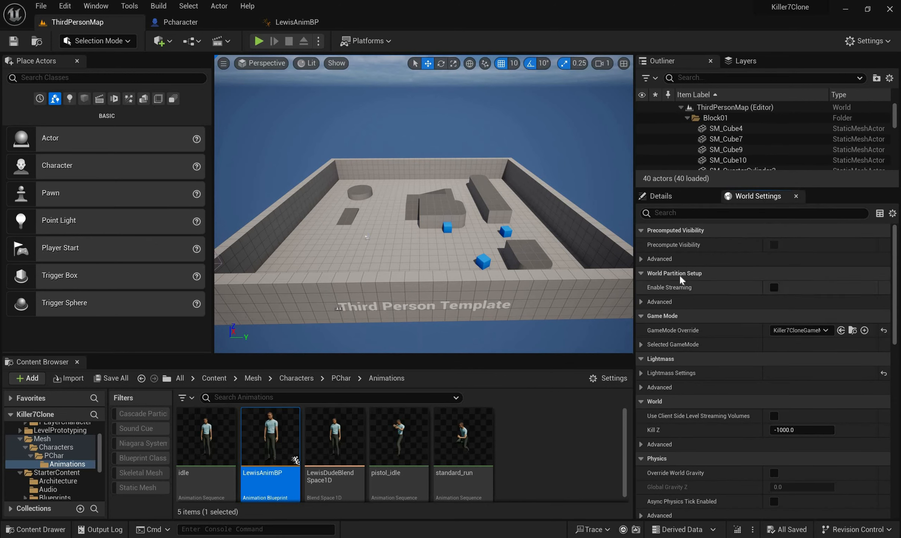
scroll(650, 266, down, 3)
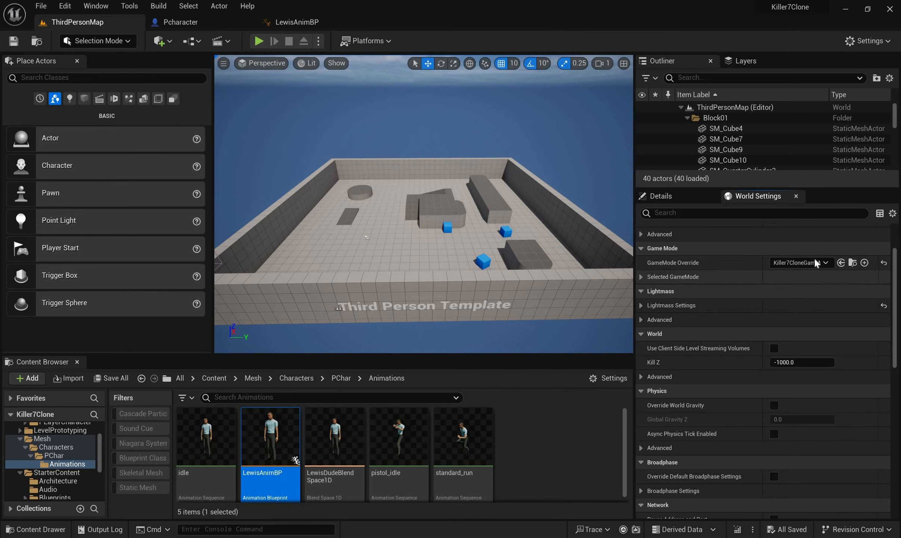
click(641, 277)
click(800, 262)
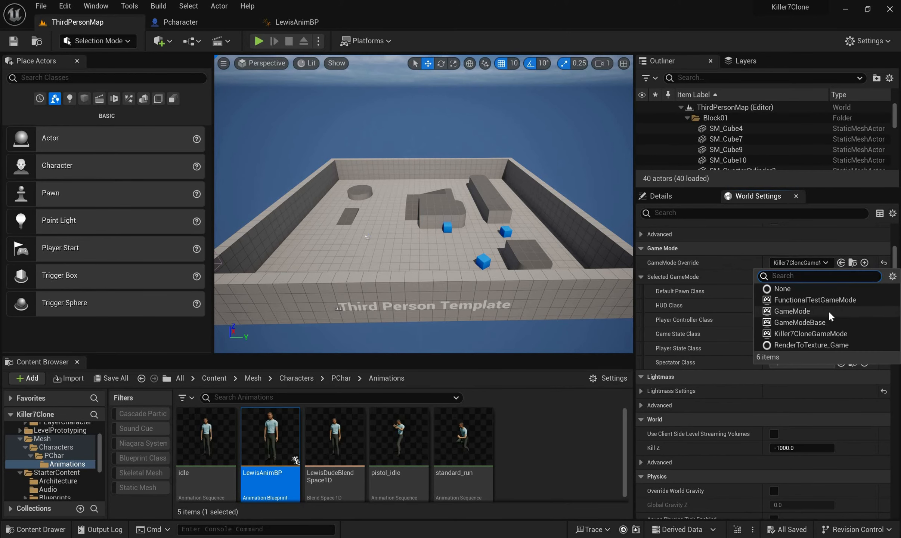
click(810, 312)
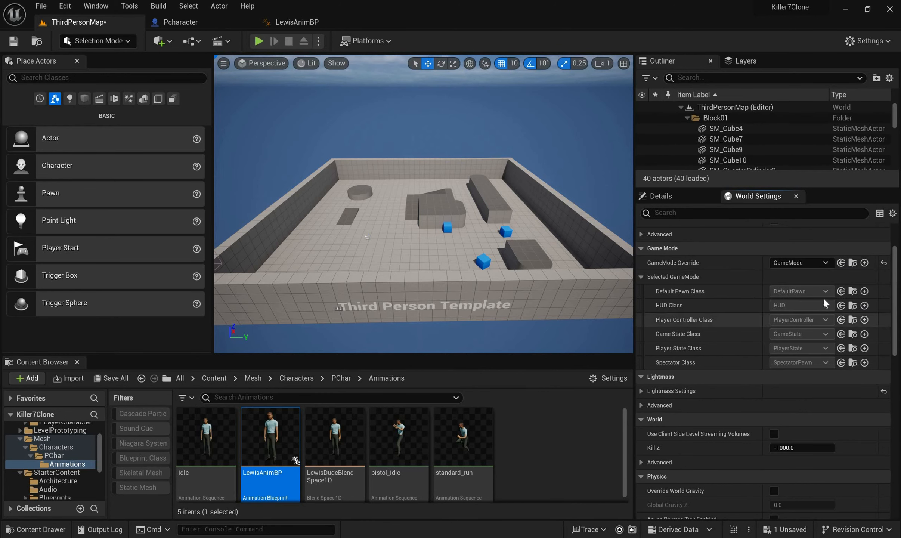
click(821, 264)
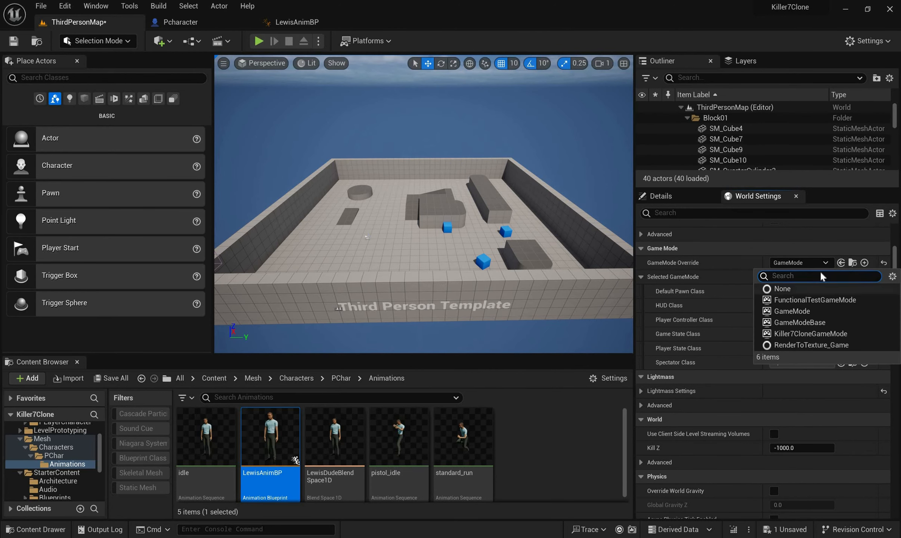
click(815, 300)
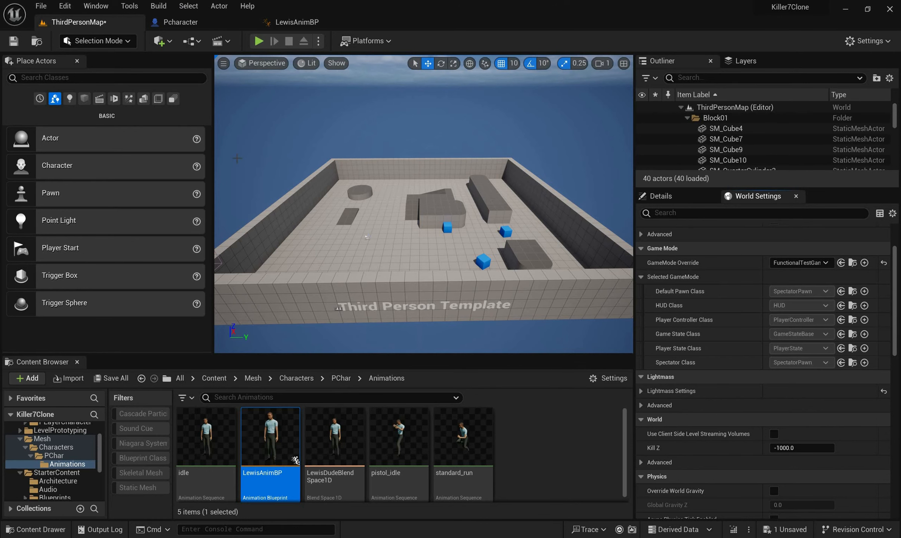
Locate the Pcharacter Blueprint in the Content Browser and open its parent GameBP folder
click(186, 22)
right_drag(223, 166, 212, 171)
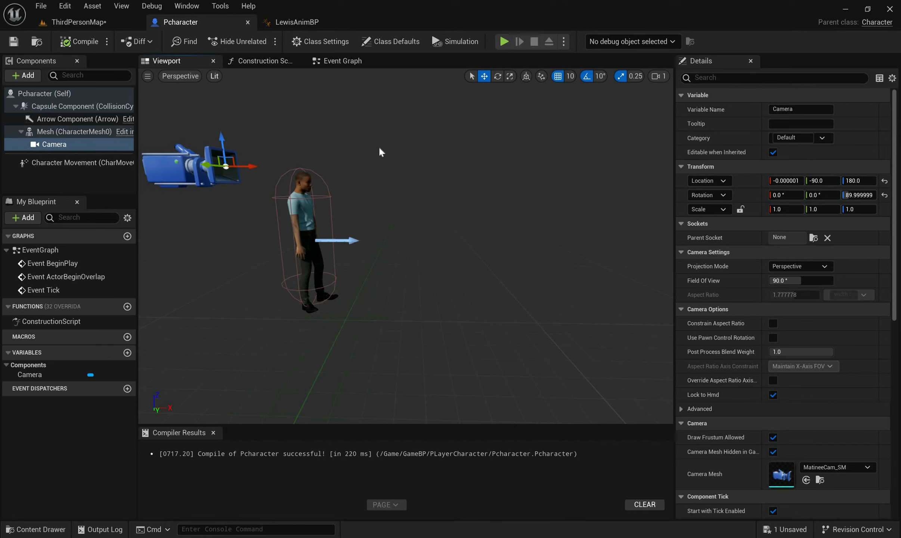
mouse_move(415, 134)
right_down()
mouse_move(366, 136)
mouse_move(404, 134)
right_up()
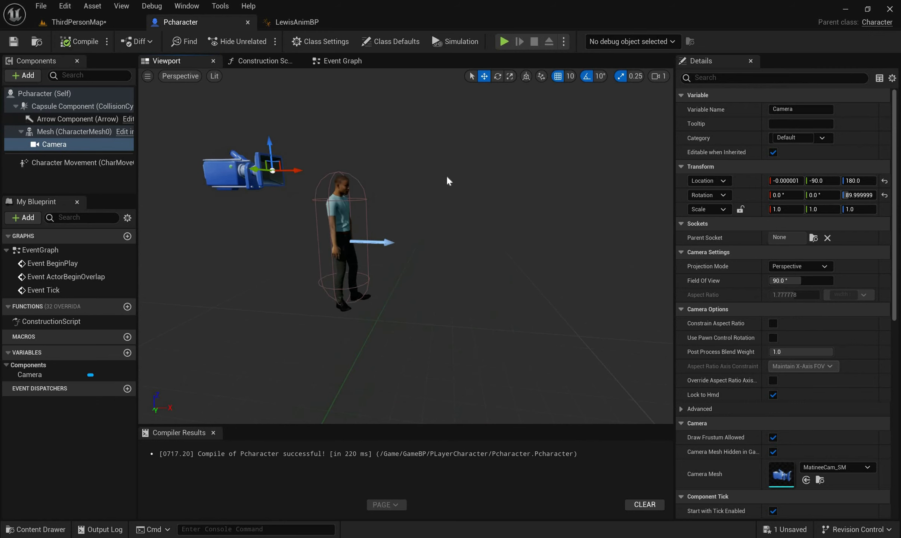
right_drag(447, 176, 424, 190)
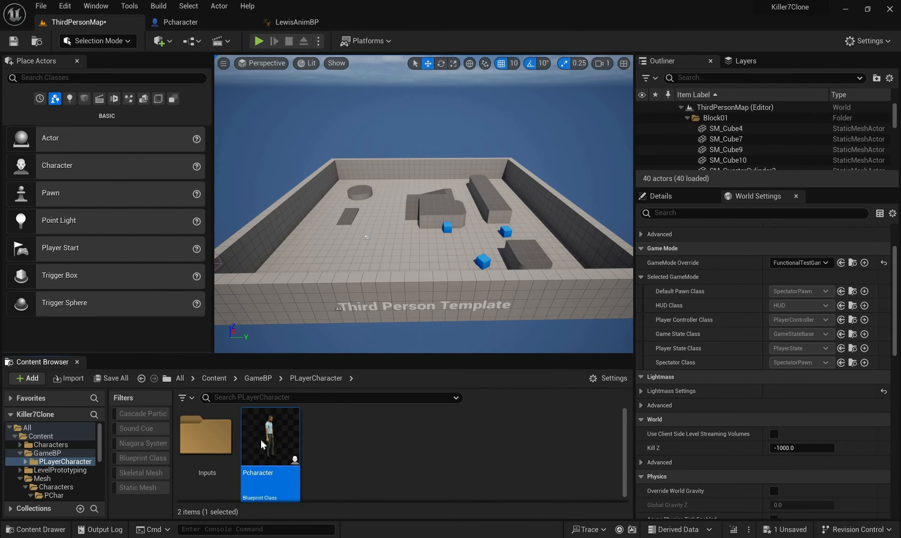
click(259, 379)
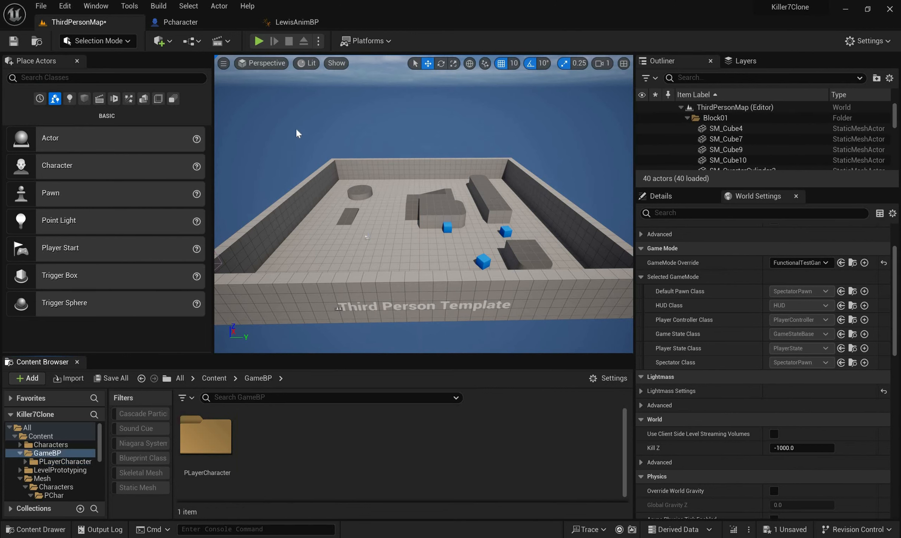
Create a new folder named GameMode inside the GameBP folder and open it
right_click(262, 439)
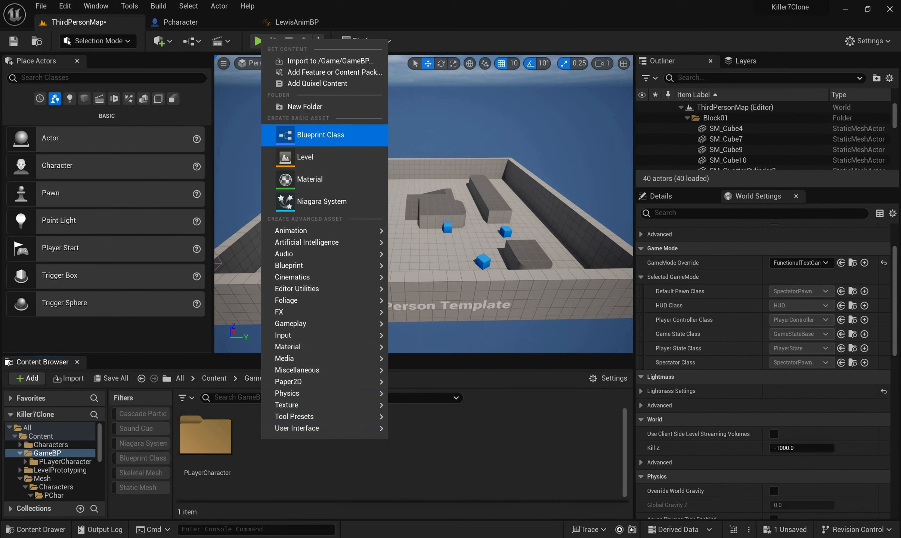
click(296, 106)
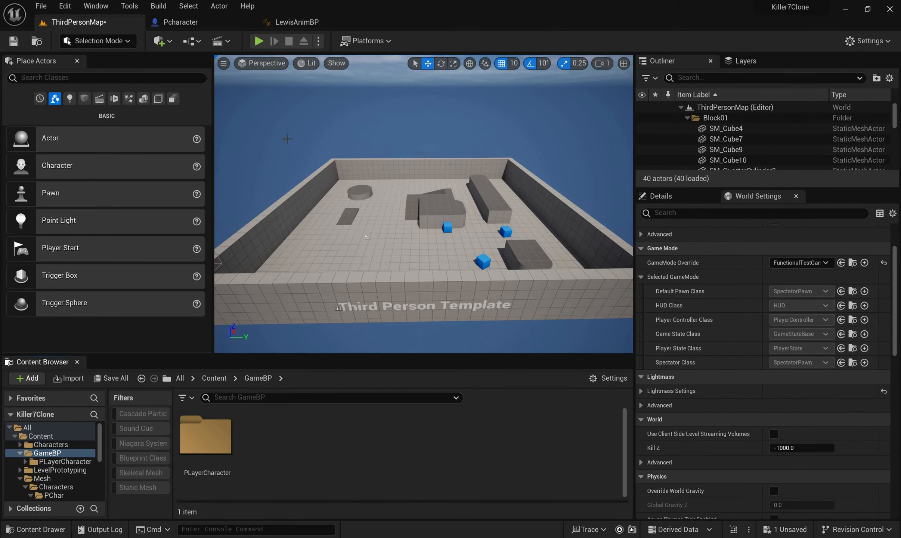
key(Caps_Lock)
text(G)
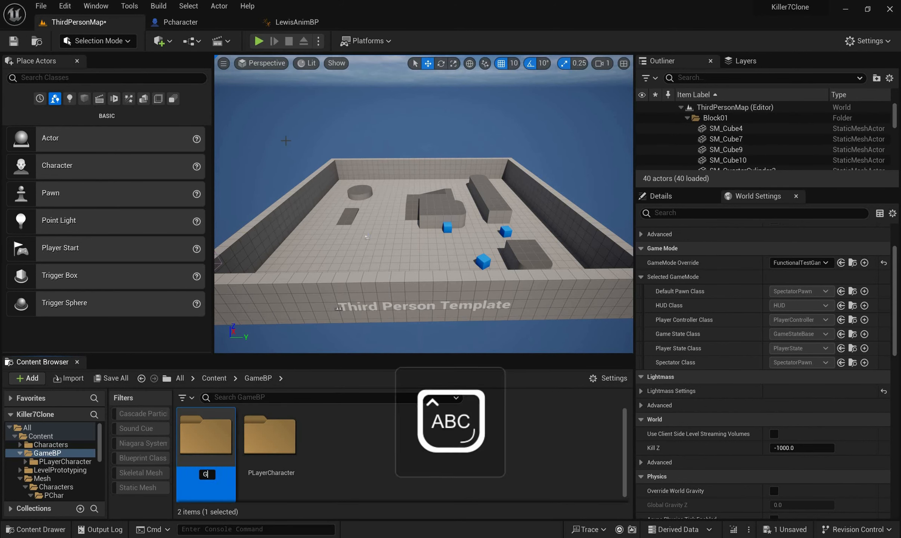
key(Caps_Lock)
text(ame)
key(Caps_Lock)
text(M)
key(Caps_Lock)
text(ode)
key(Return)
key(Return)
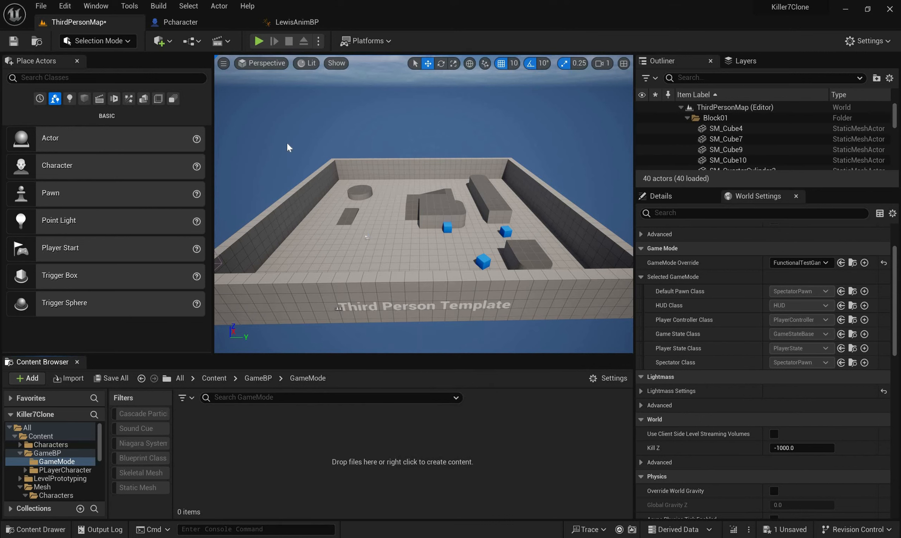
Create a Blueprint Class in the GameMode folder with GameMode as its parent class, found by searching all classes for "gamemode"
right_click(243, 428)
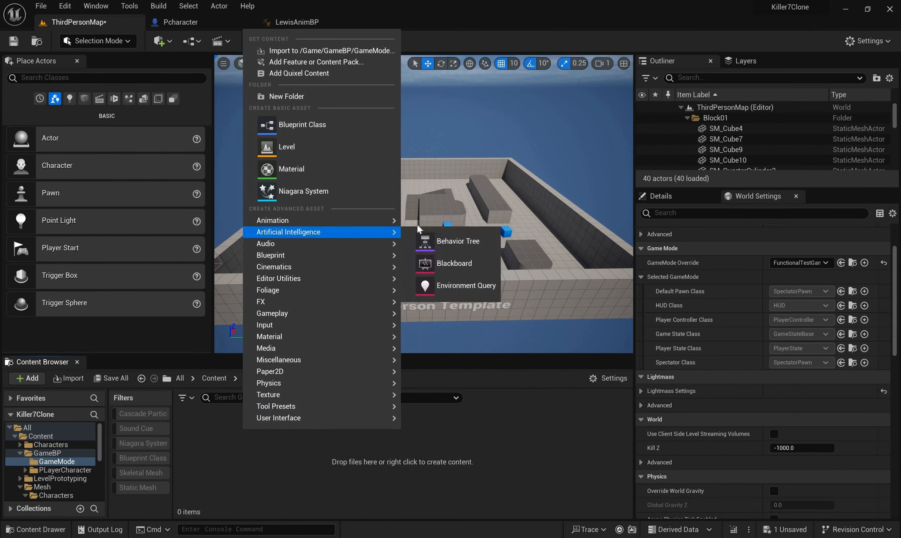
click(317, 127)
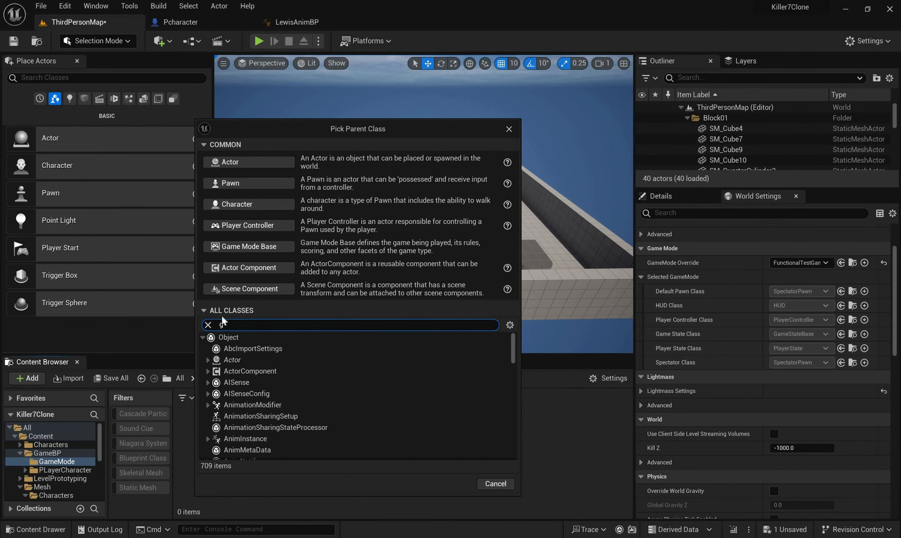
text(gamemode)
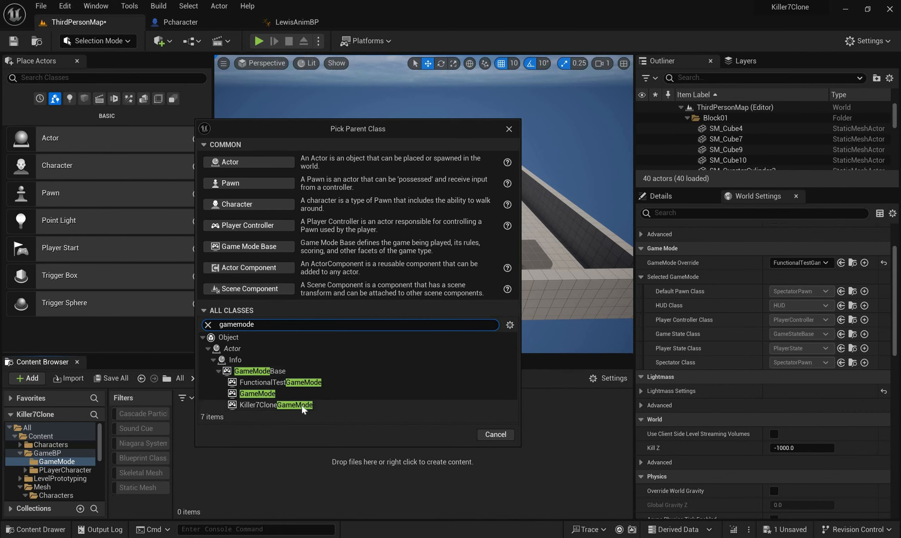
click(296, 394)
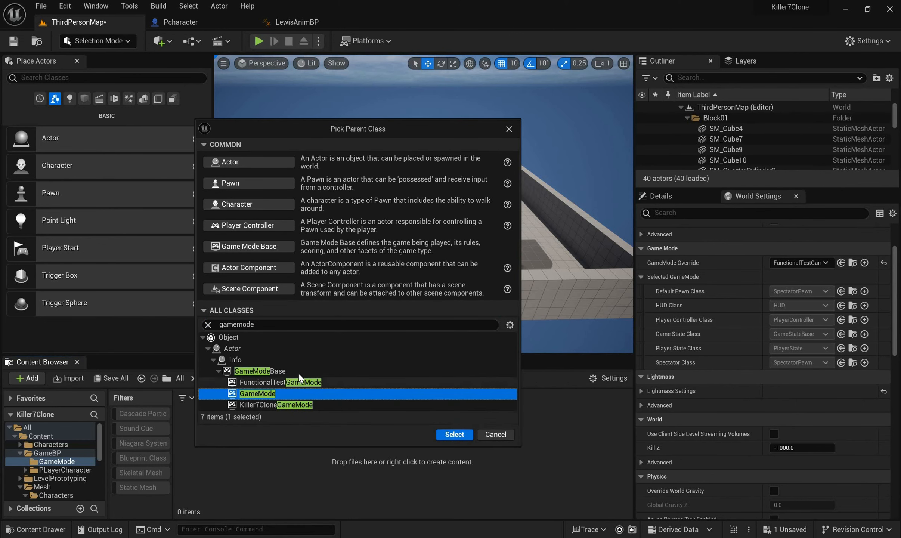
click(299, 371)
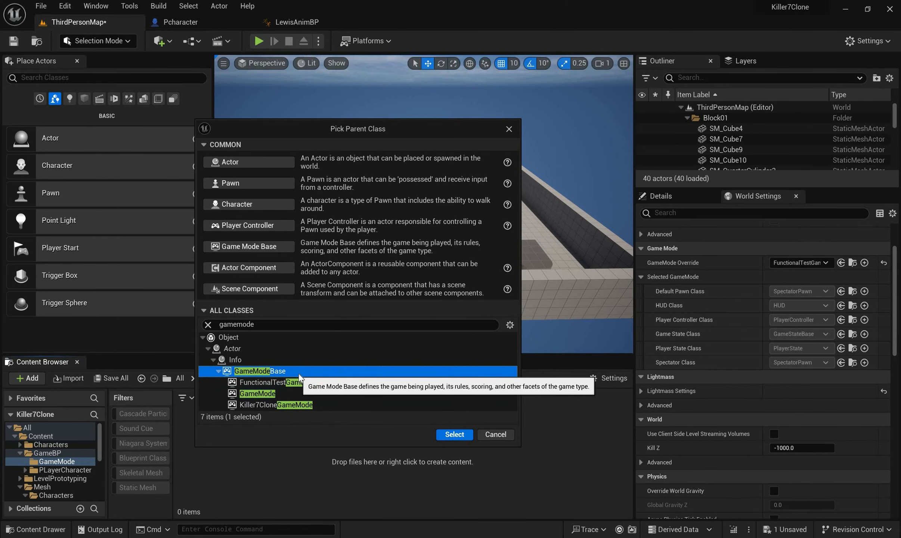
click(304, 393)
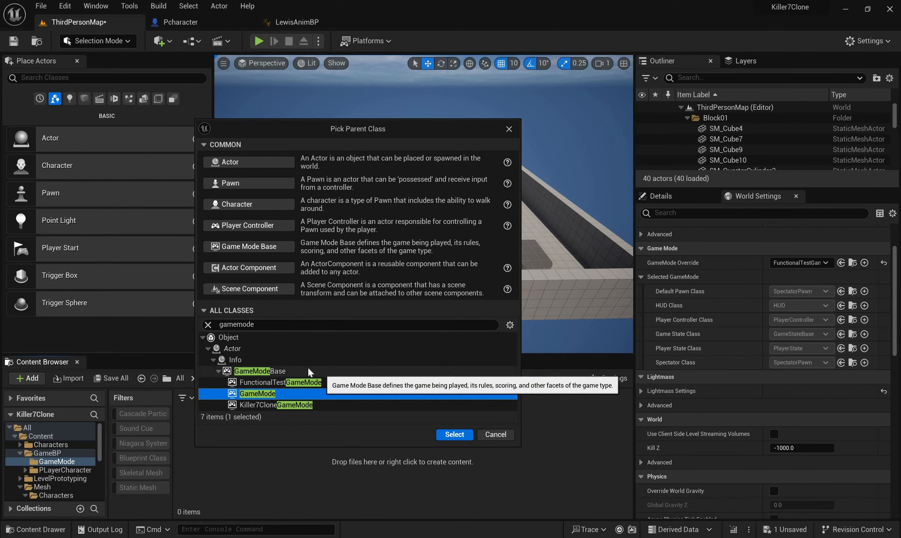
click(430, 371)
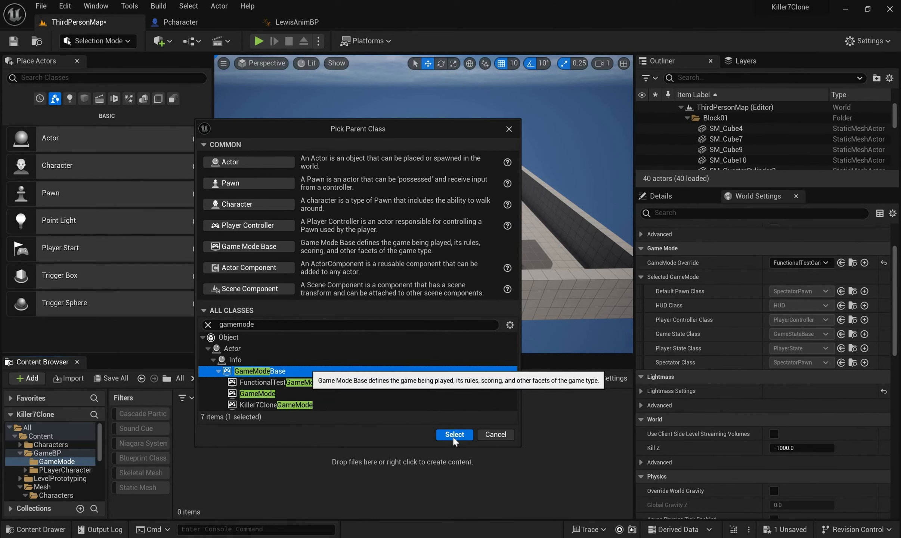
click(324, 393)
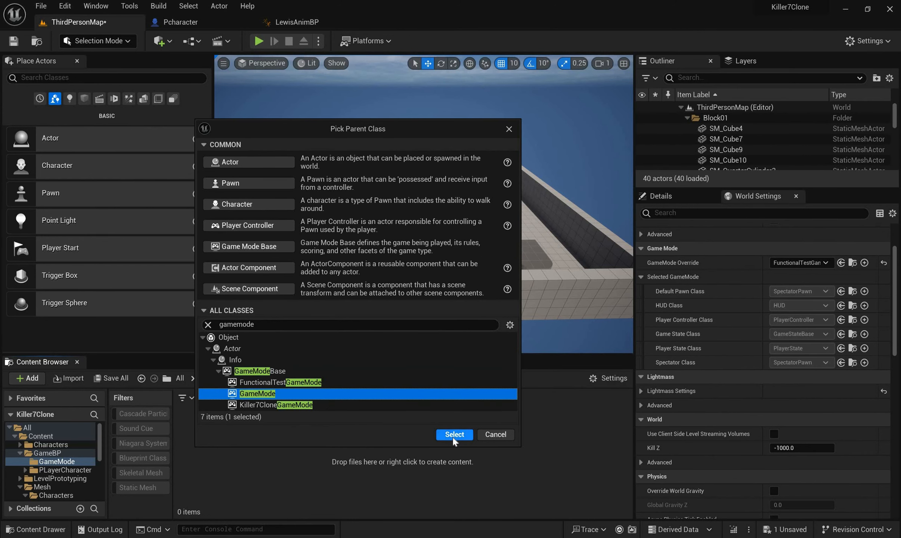
click(454, 434)
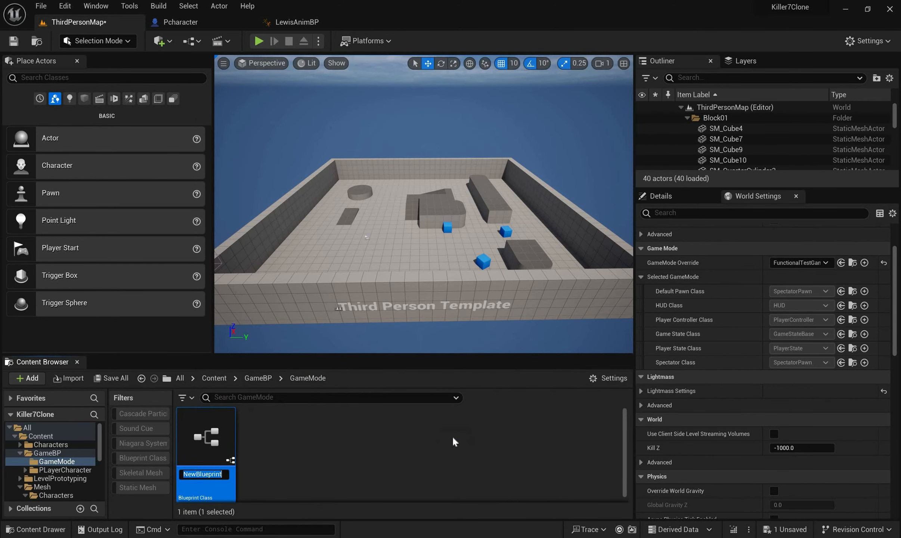
Name the new game mode Blueprint K7GameMode
key(Return)
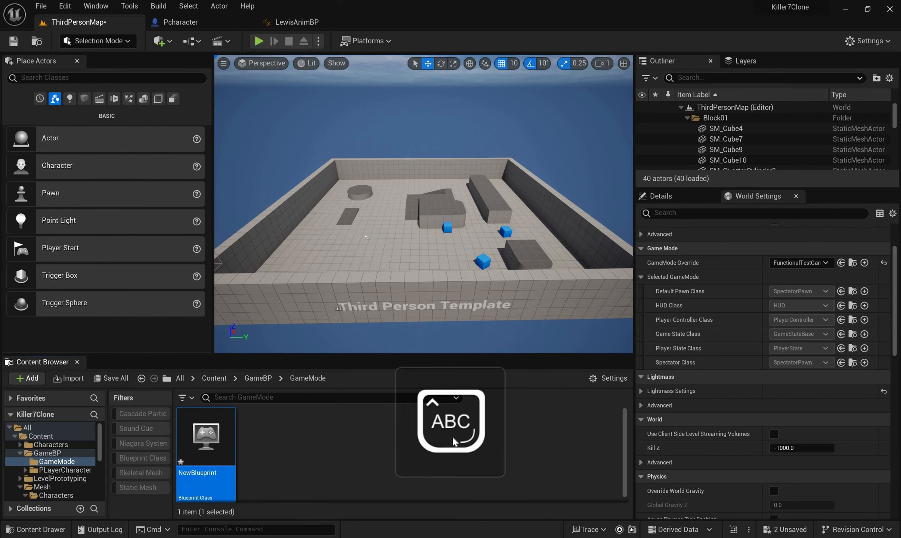
text(K7GameMode)
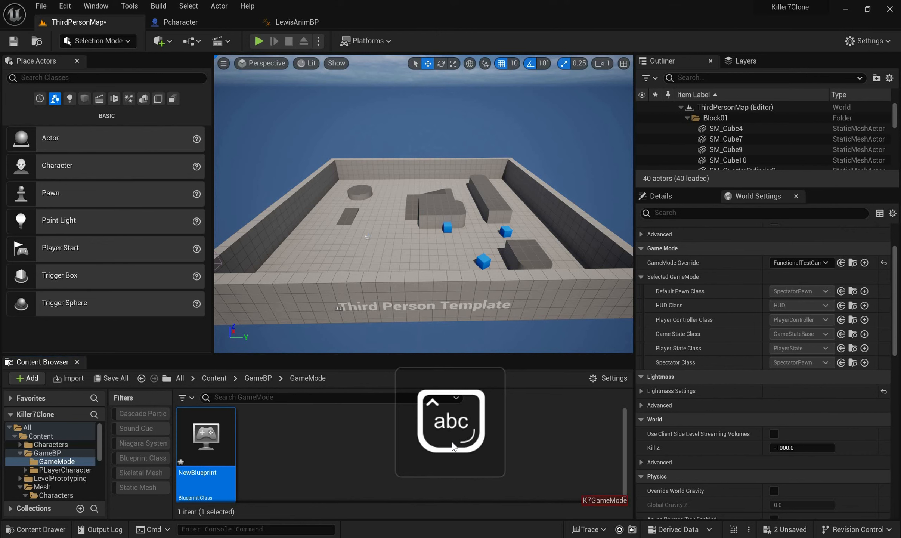
key(F2)
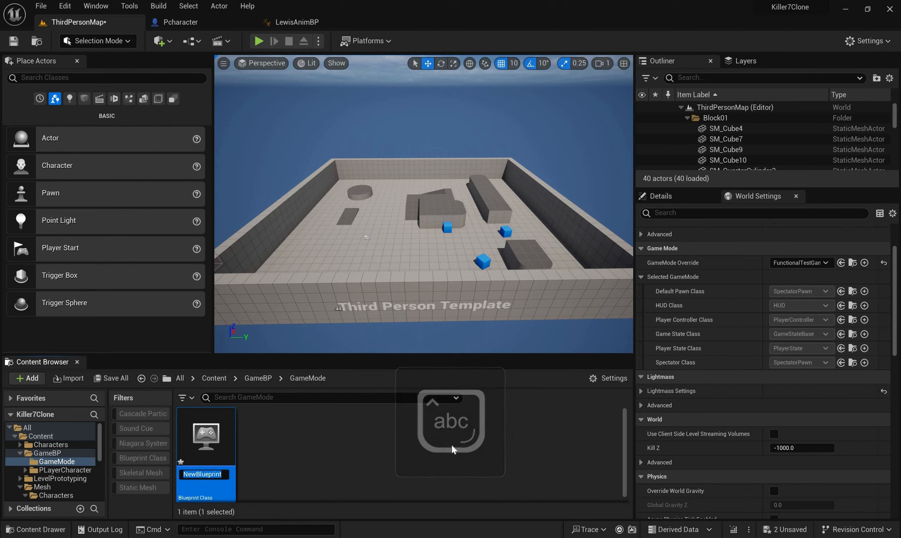
text(K)
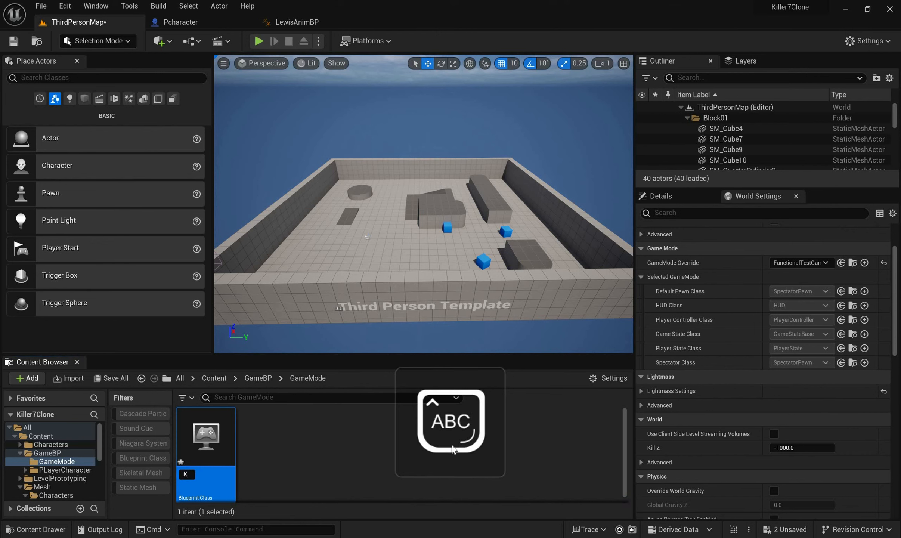
text(7G)
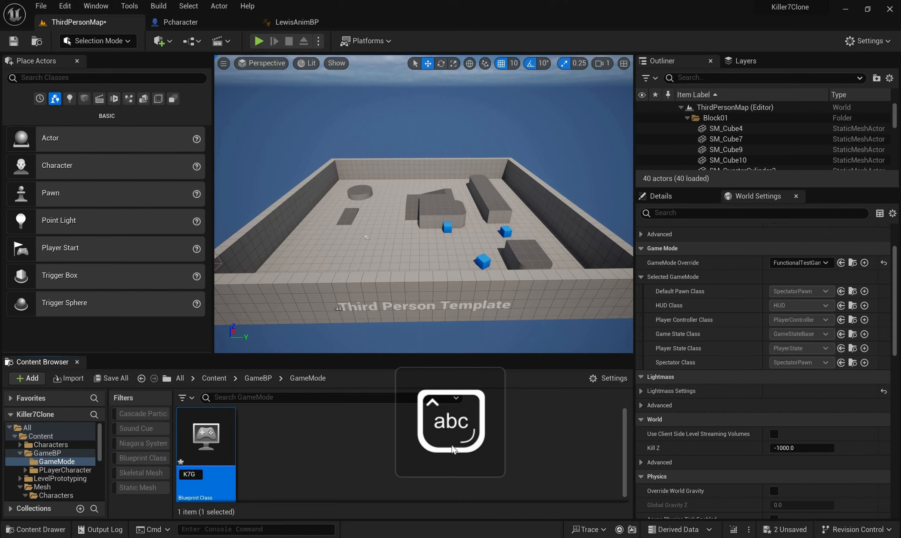
text(ameMode)
key(Return)
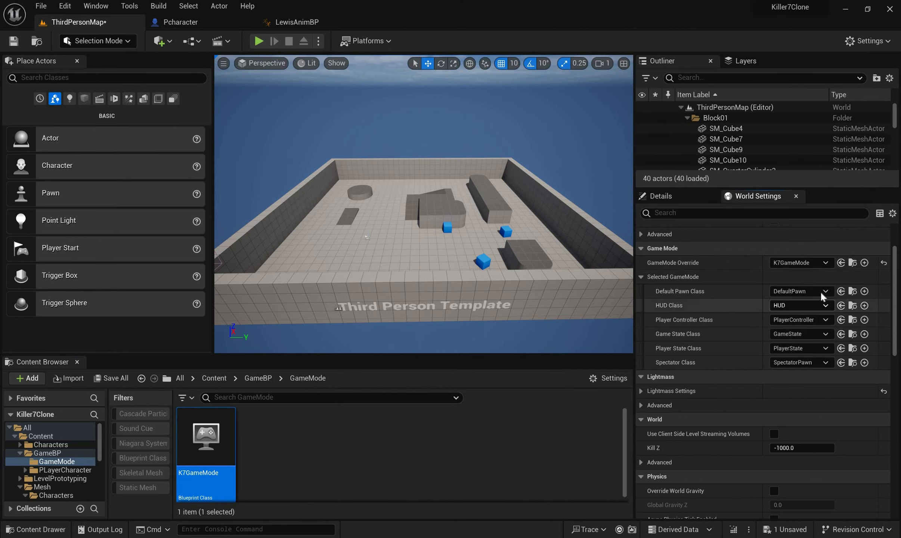
Set the Default Pawn Class of the selected K7GameMode to Pcharacter in World Settings
click(821, 293)
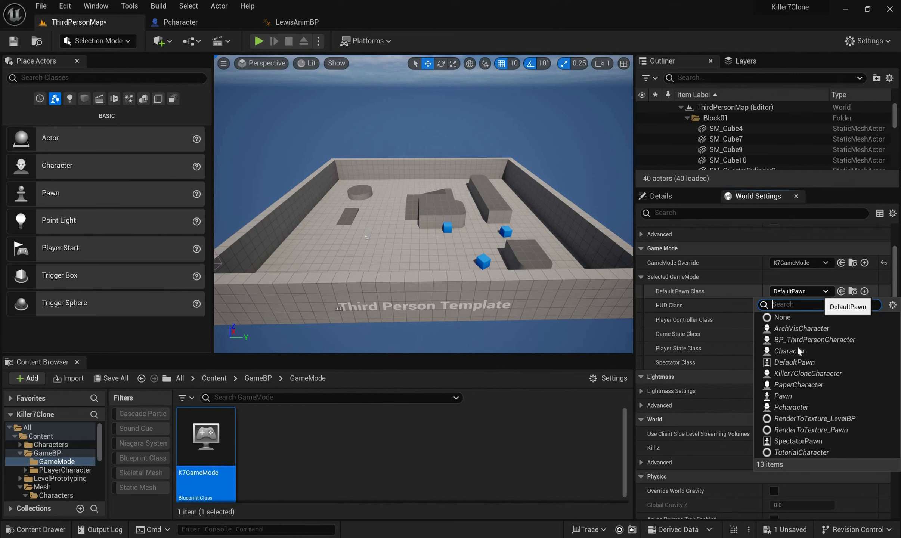
text(pch)
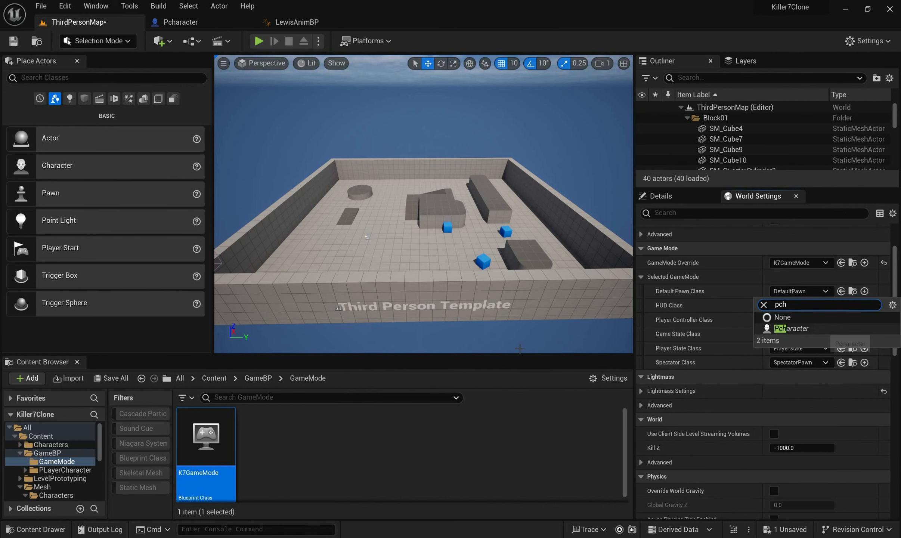
click(814, 330)
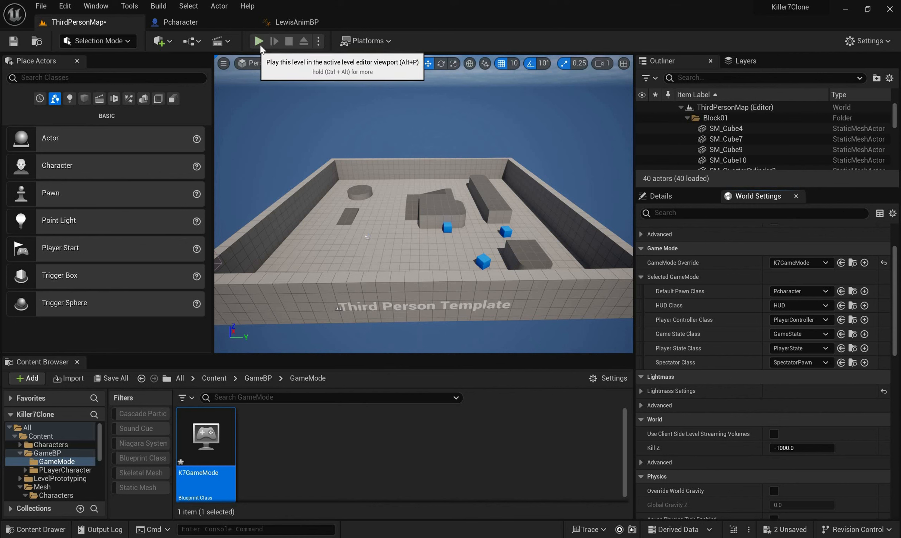
Play-test the level briefly, stop it, and save both K7GameMode and ThirdPersonMap
key(alt+p)
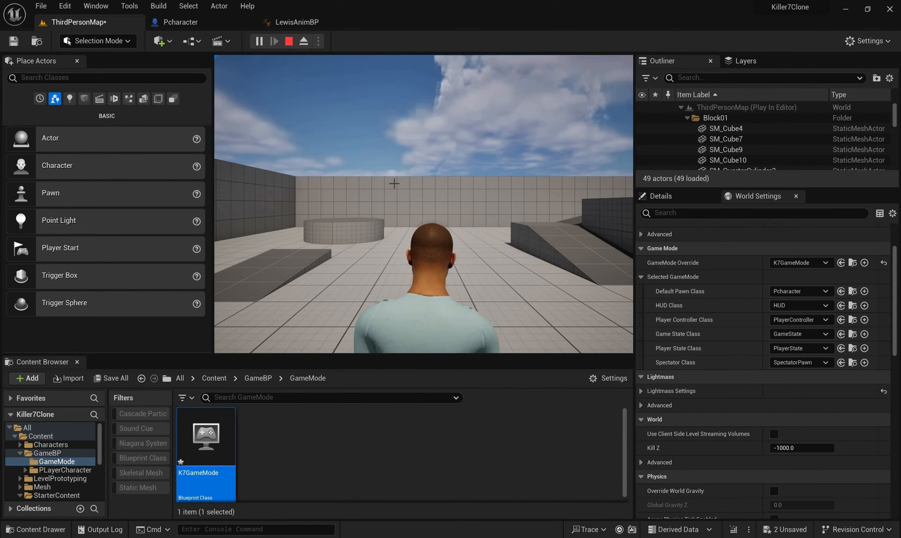
key(Escape)
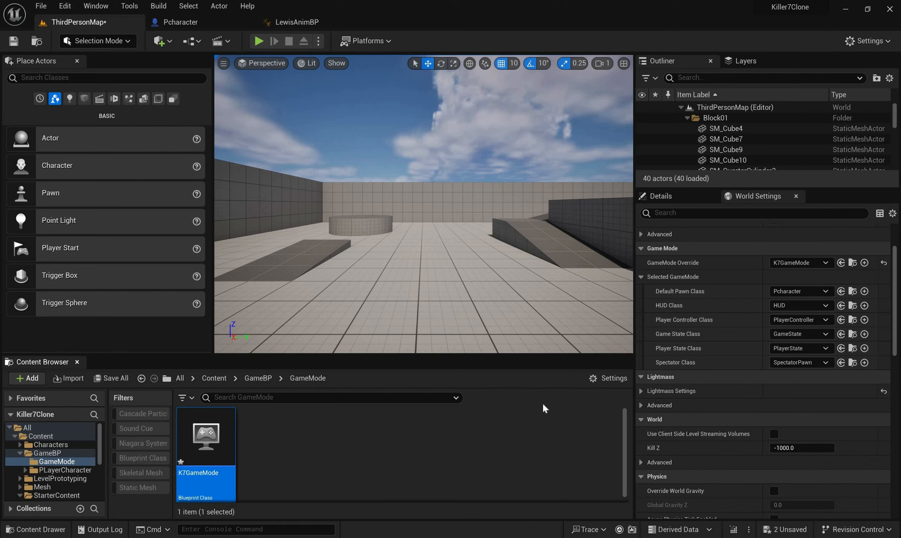
key(ctrl+shift+s)
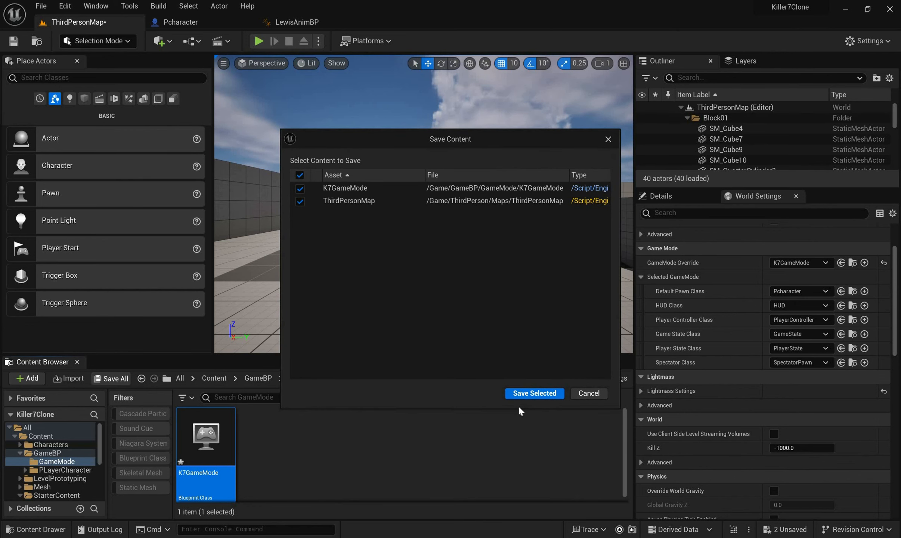
key(Return)
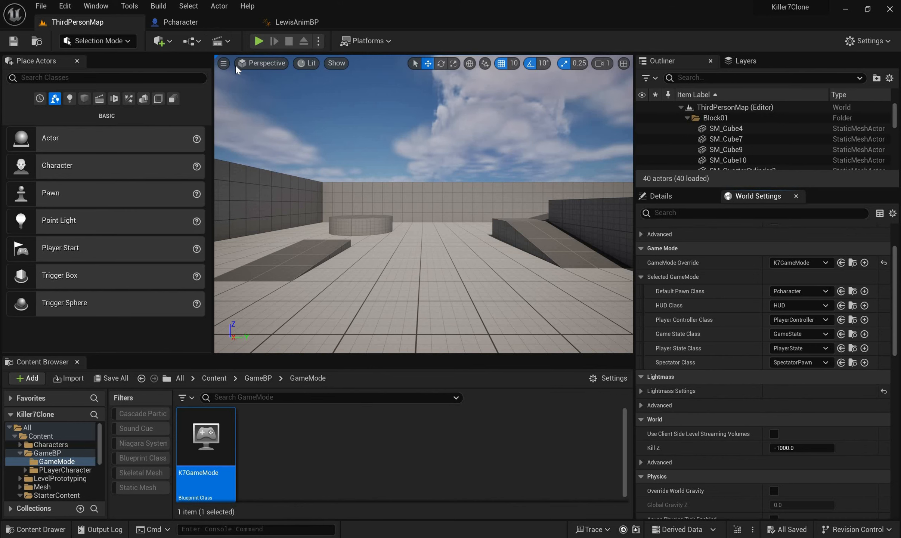
click(181, 22)
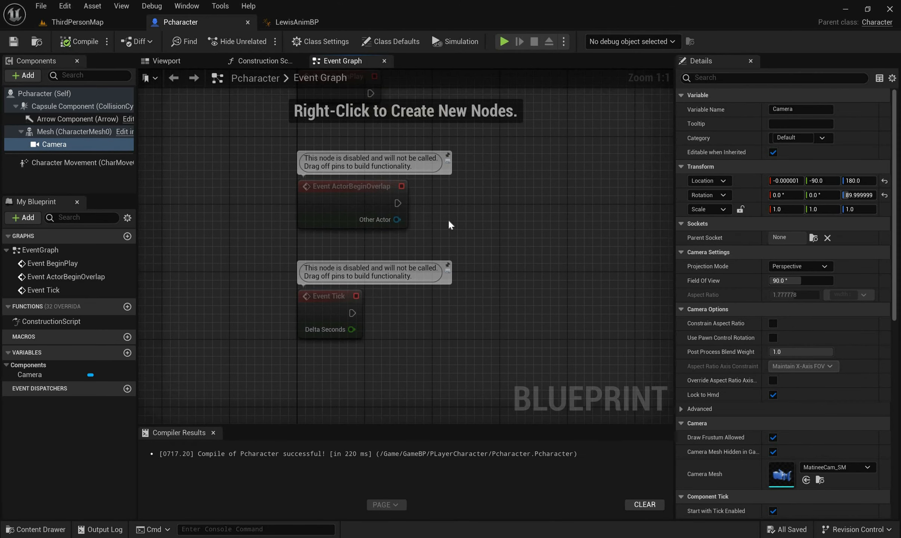
right_click(450, 223)
text(w)
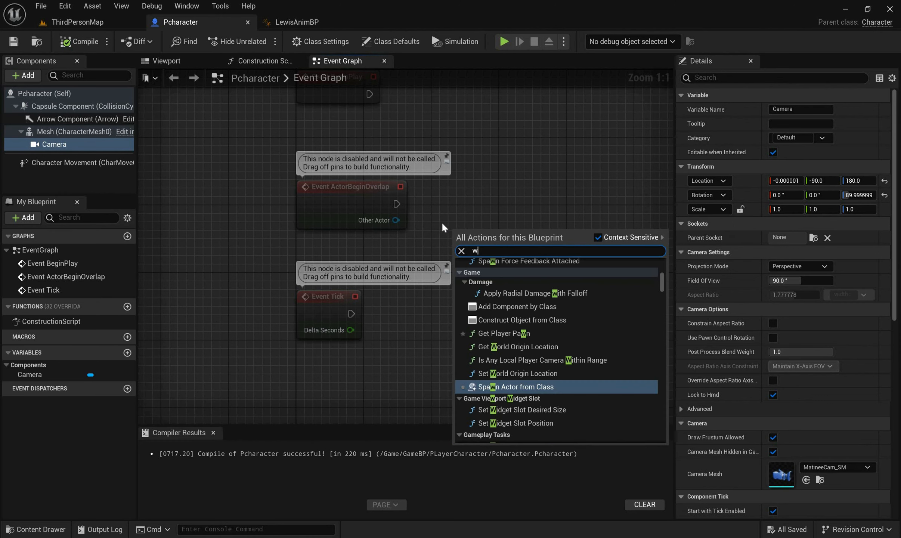
key(Escape)
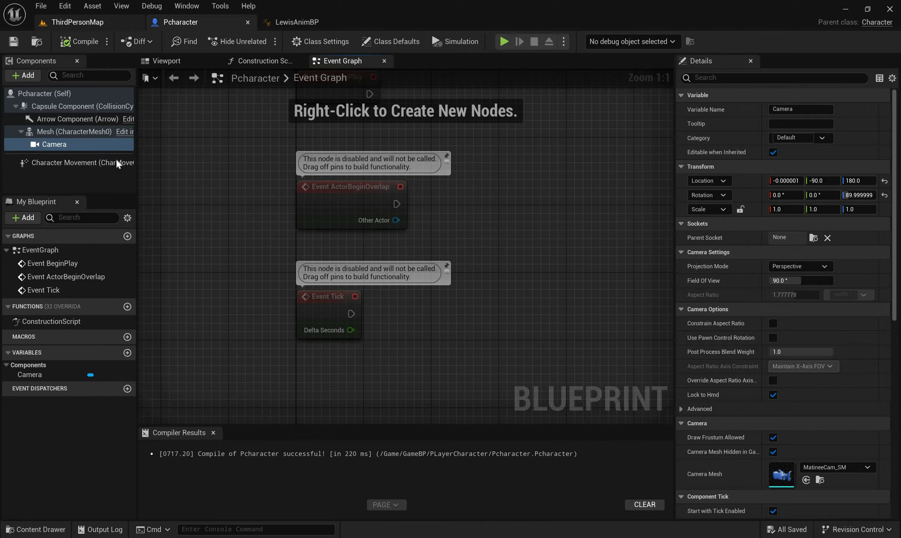
Open the Project Settings from ThirdPersonMap and examine the Engine Input page with its action and axis mappings
click(92, 22)
click(65, 6)
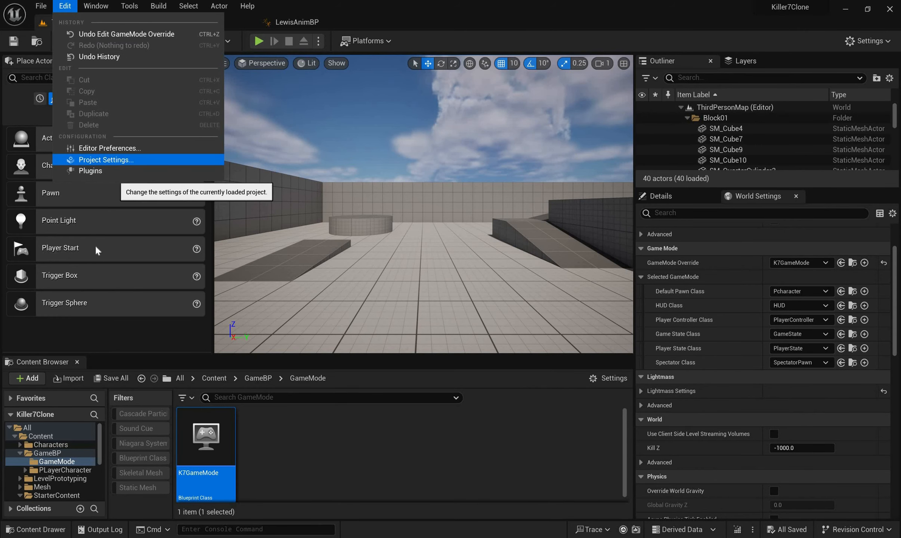
click(106, 160)
scroll(22, 385, down, 5)
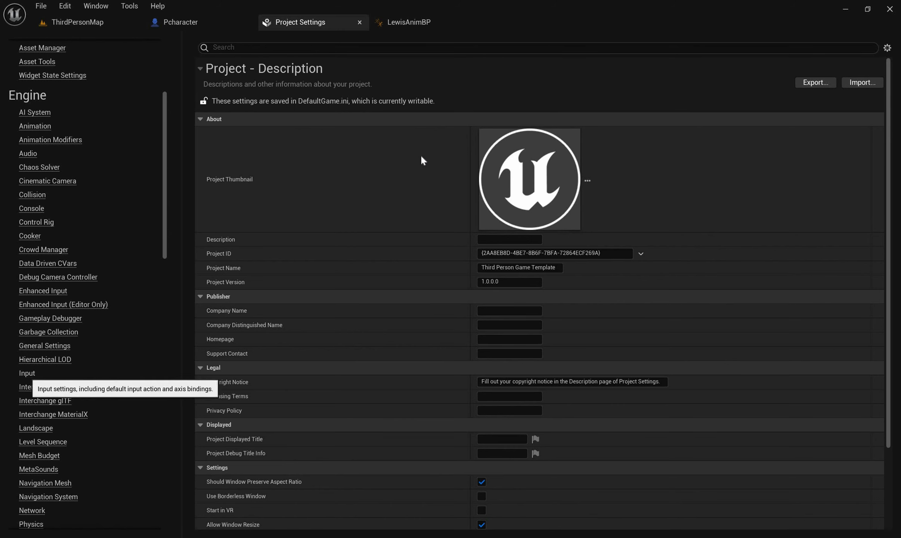
click(27, 374)
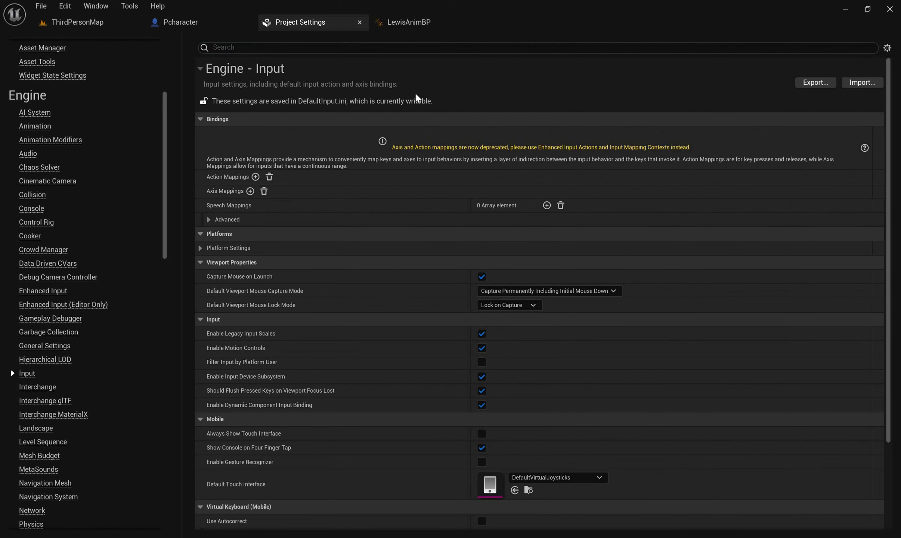
Return to the ThirdPersonMap editor and open the GameBP folder in the Content Browser
click(181, 22)
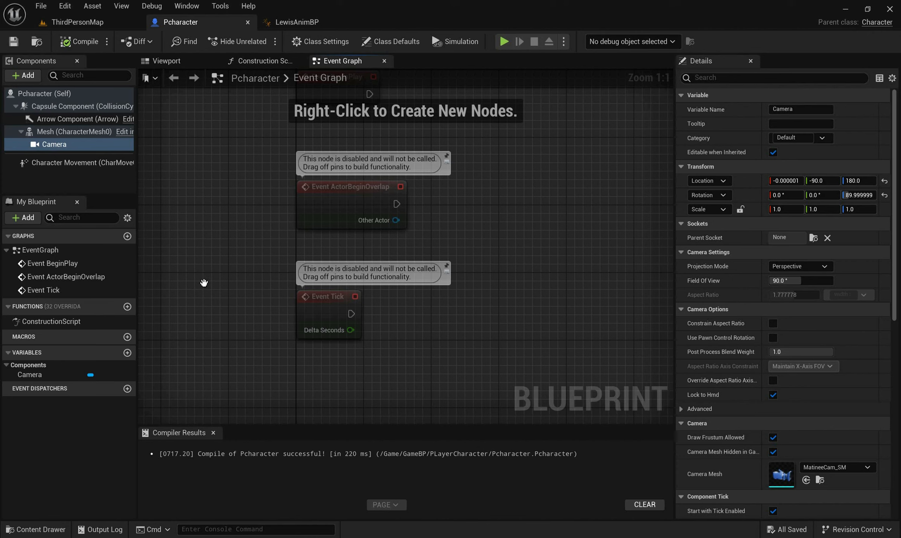
click(74, 22)
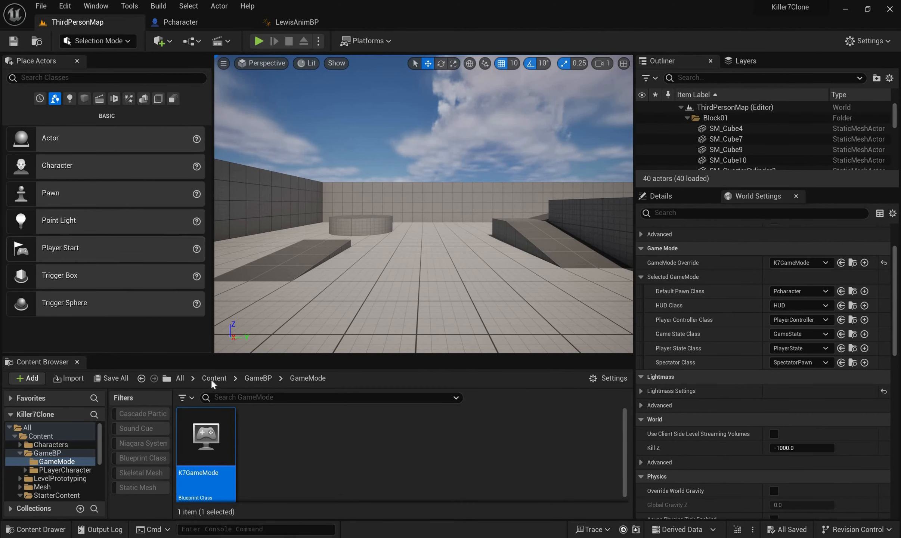
click(257, 378)
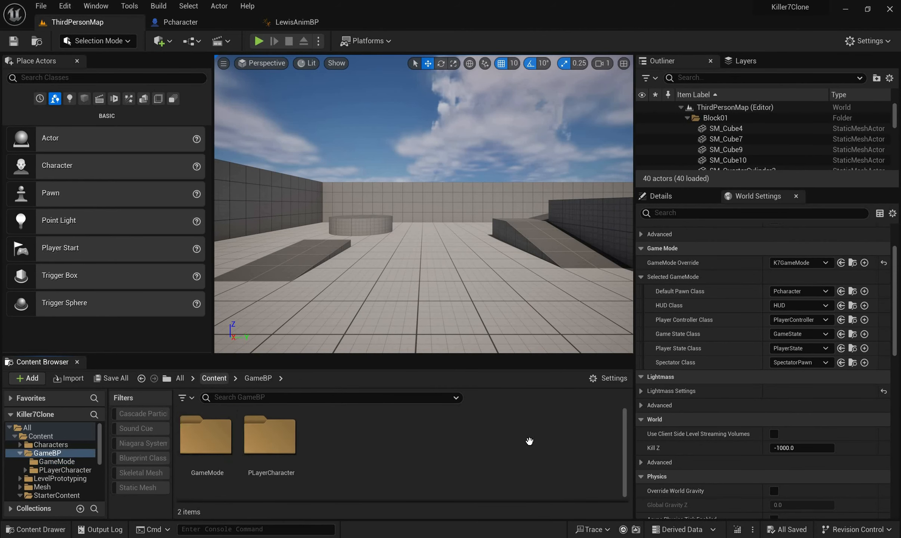
Examine the Event Graph of BP_ThirdPersonCharacter from ThirdPerson/Blueprints in the full Blueprint editor, and close it to return to ThirdPersonMap
click(214, 378)
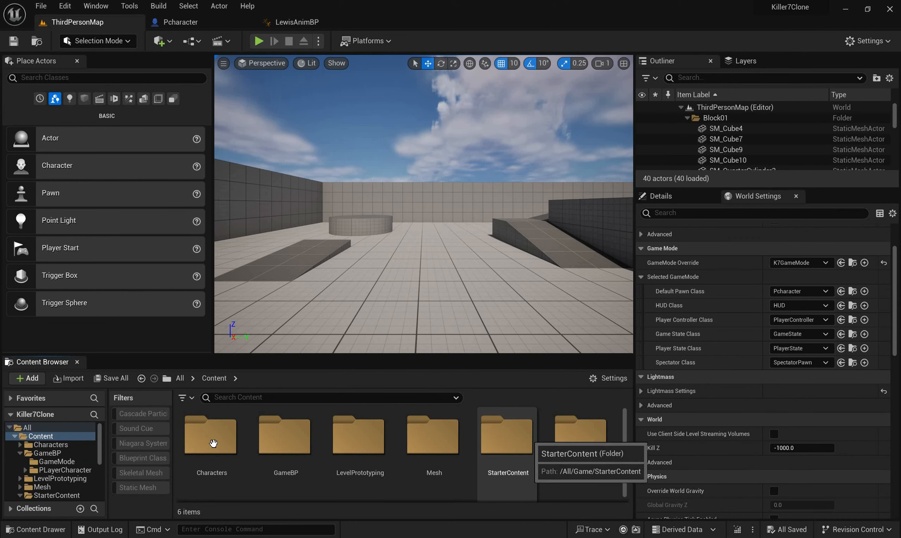
double_click(581, 437)
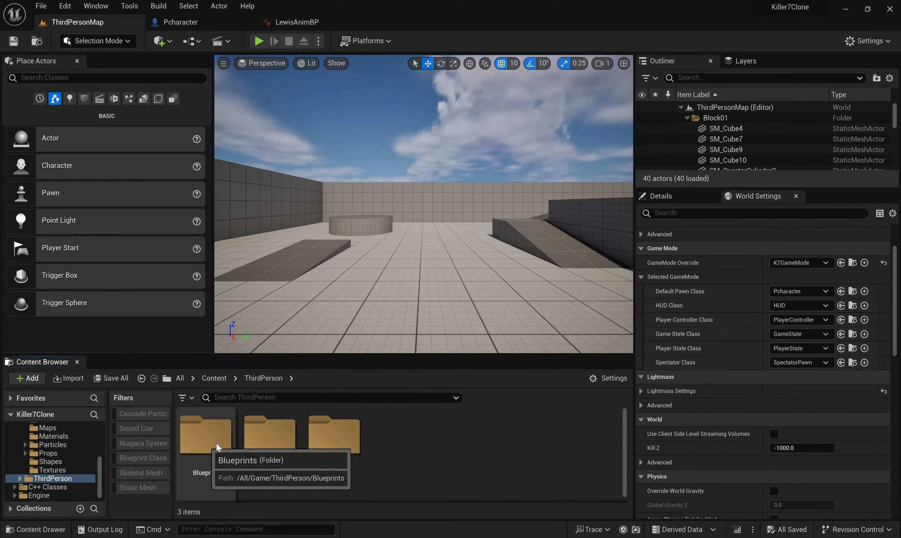
double_click(215, 442)
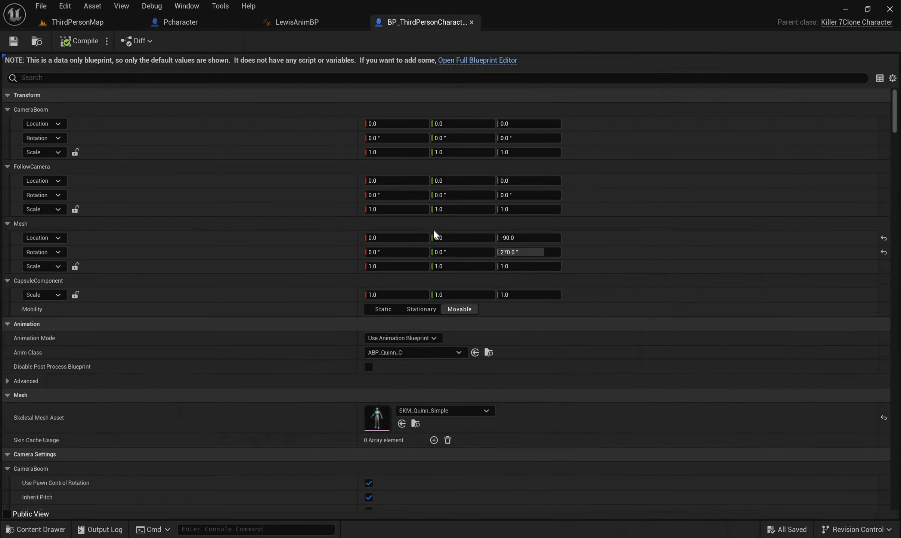
click(464, 60)
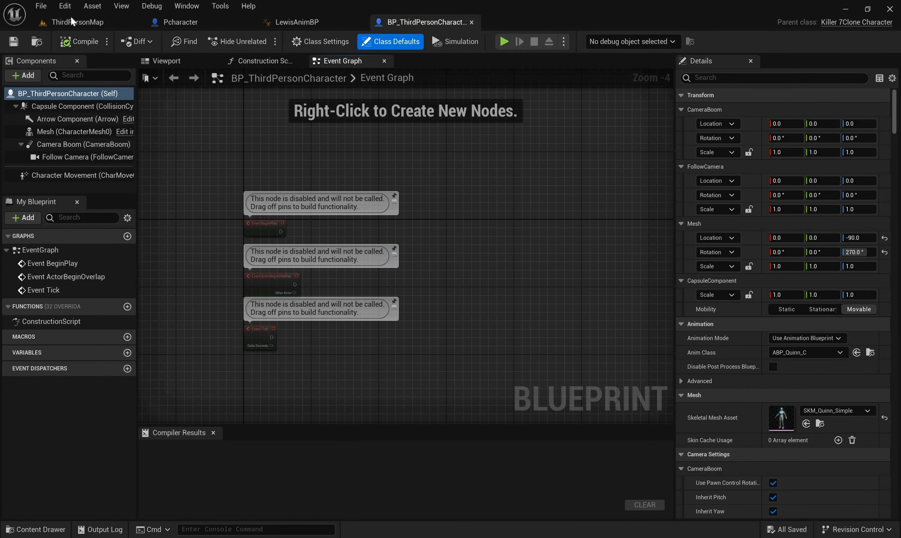
click(471, 22)
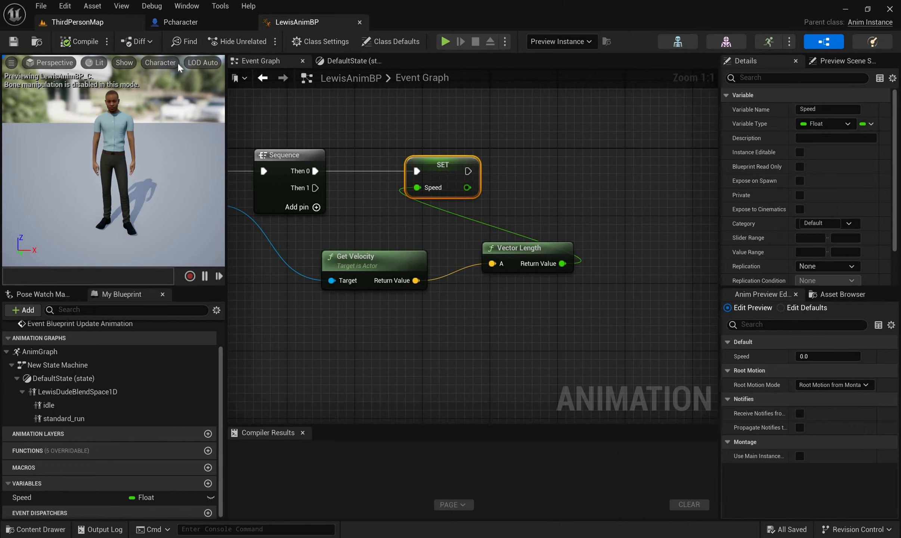
click(78, 23)
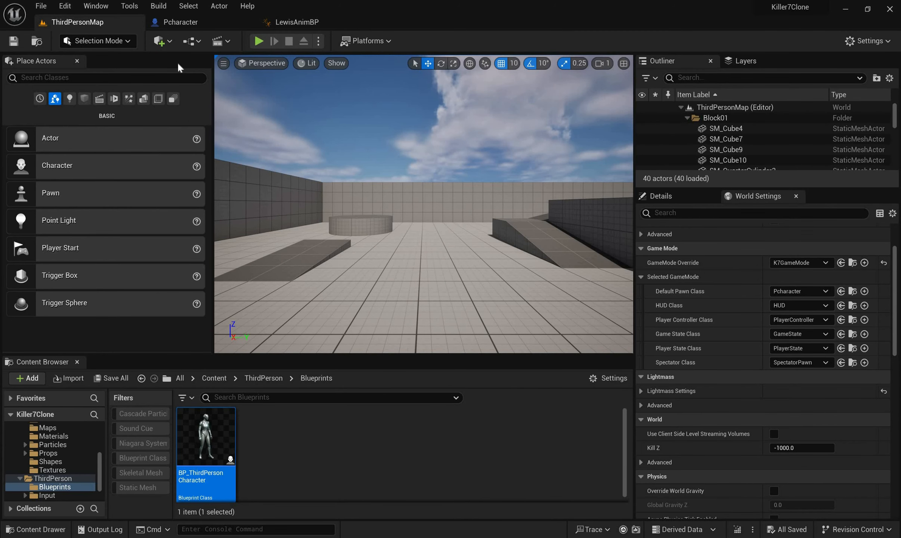